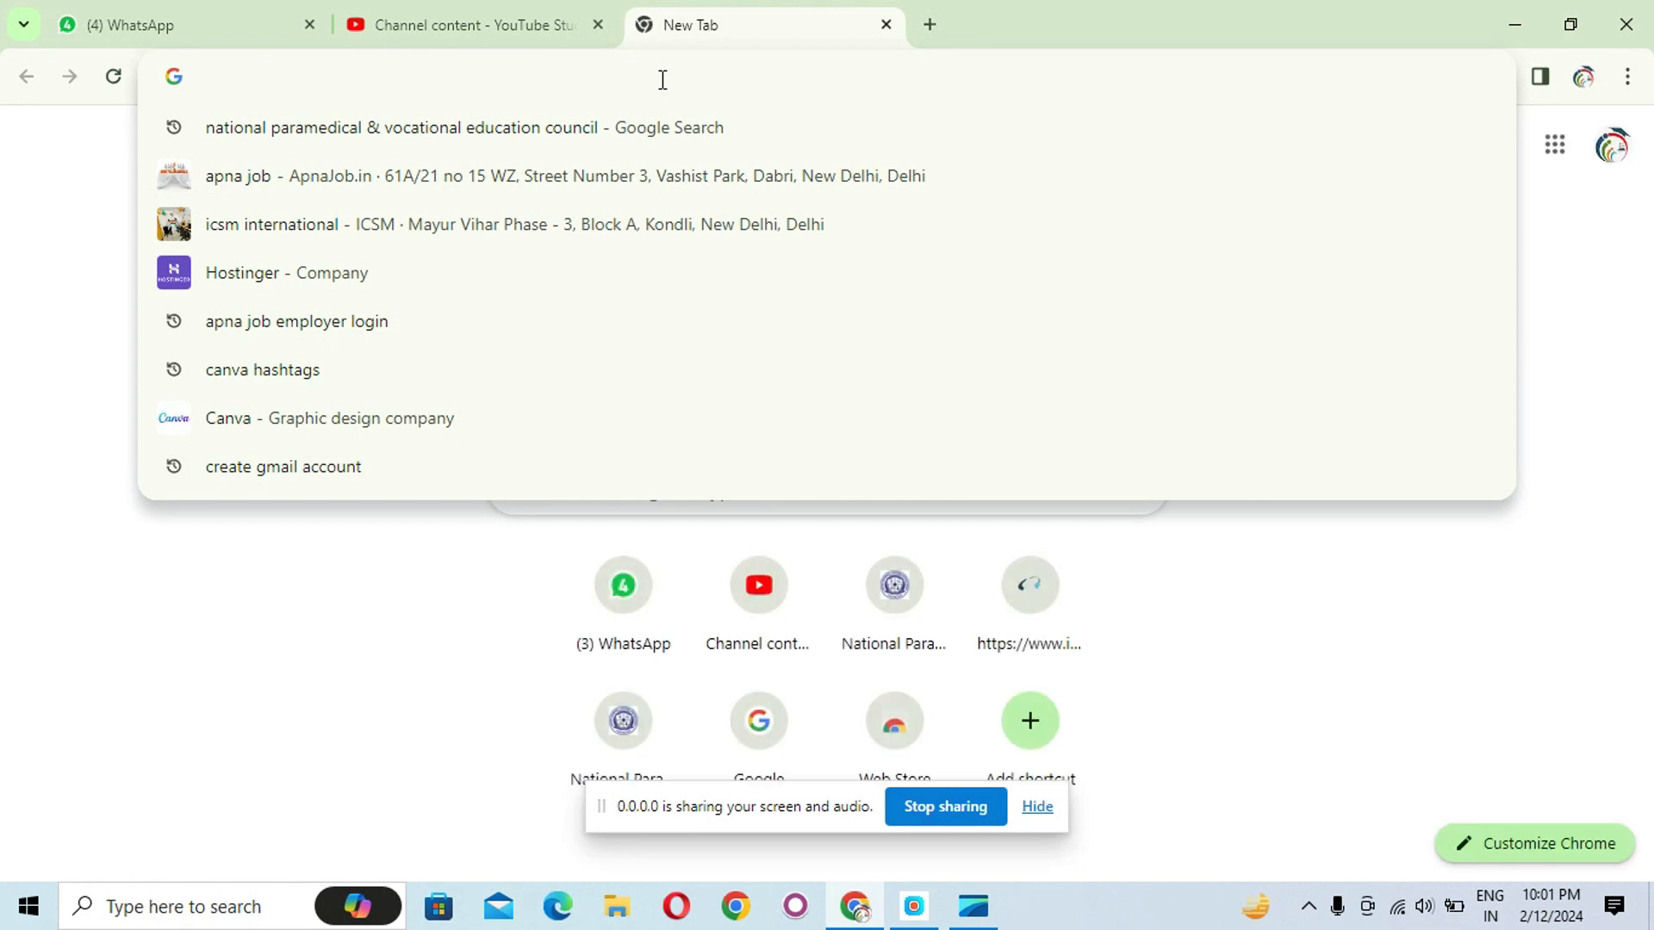
- Open Canva and search its templates for order form
{"action": "left_click", "coordinate": [330, 418]}
{"action": "left_click", "coordinate": [371, 407]}
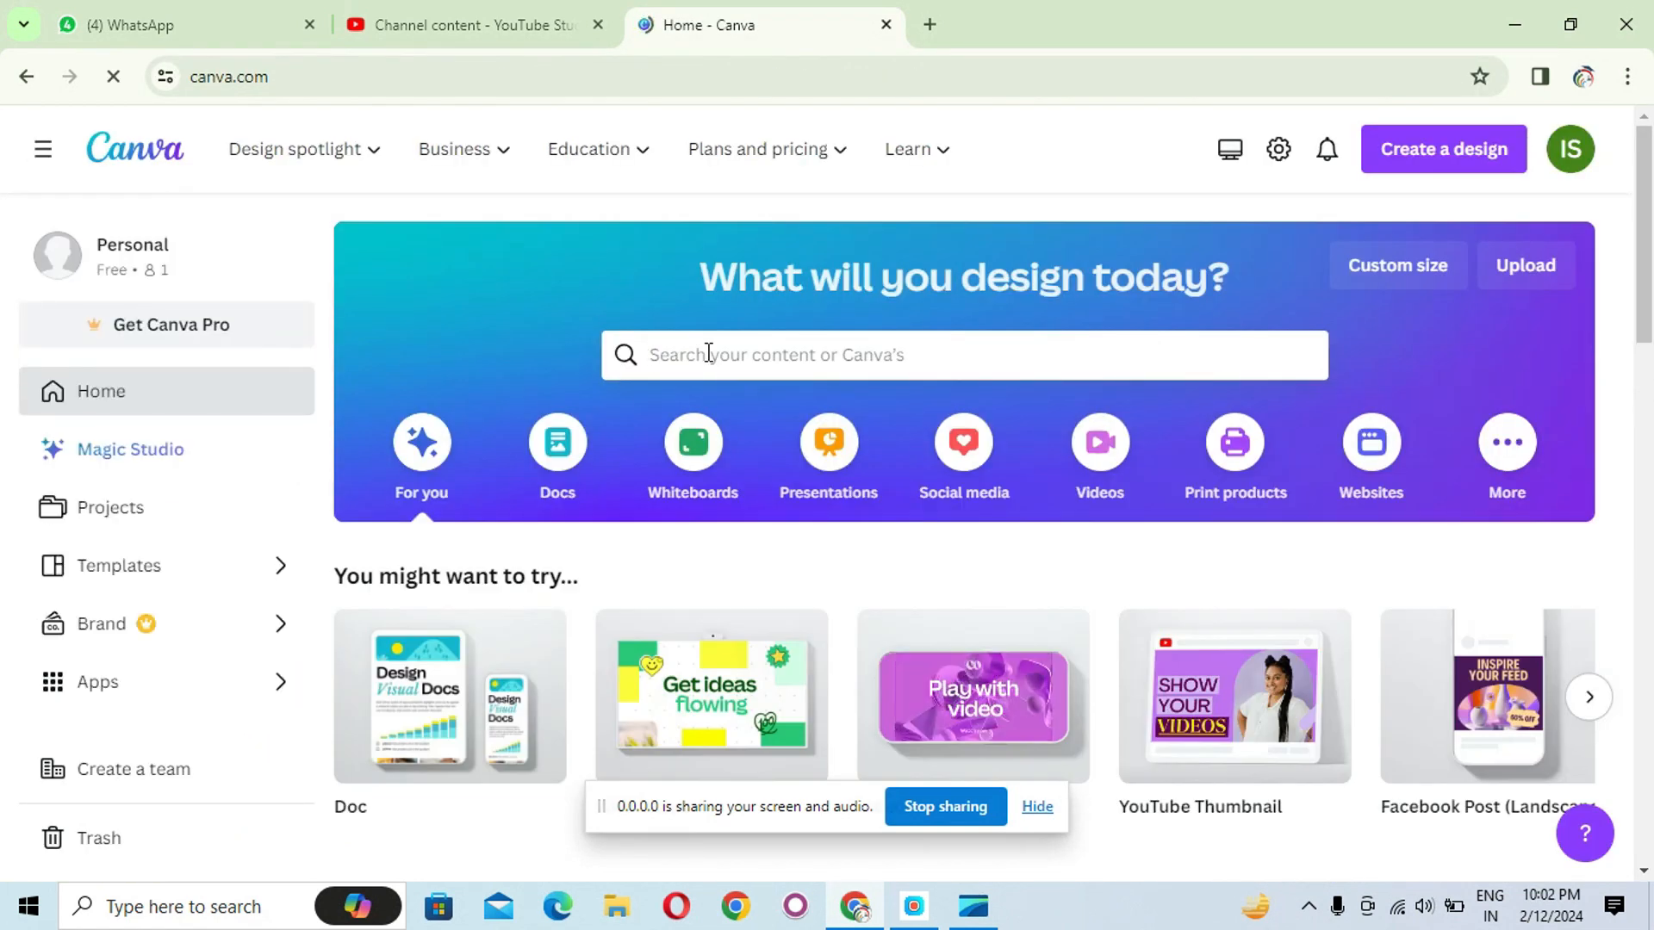
{"action": "left_click", "coordinate": [709, 353]}
{"action": "type", "text": "order form"}
{"action": "key", "text": "Return"}
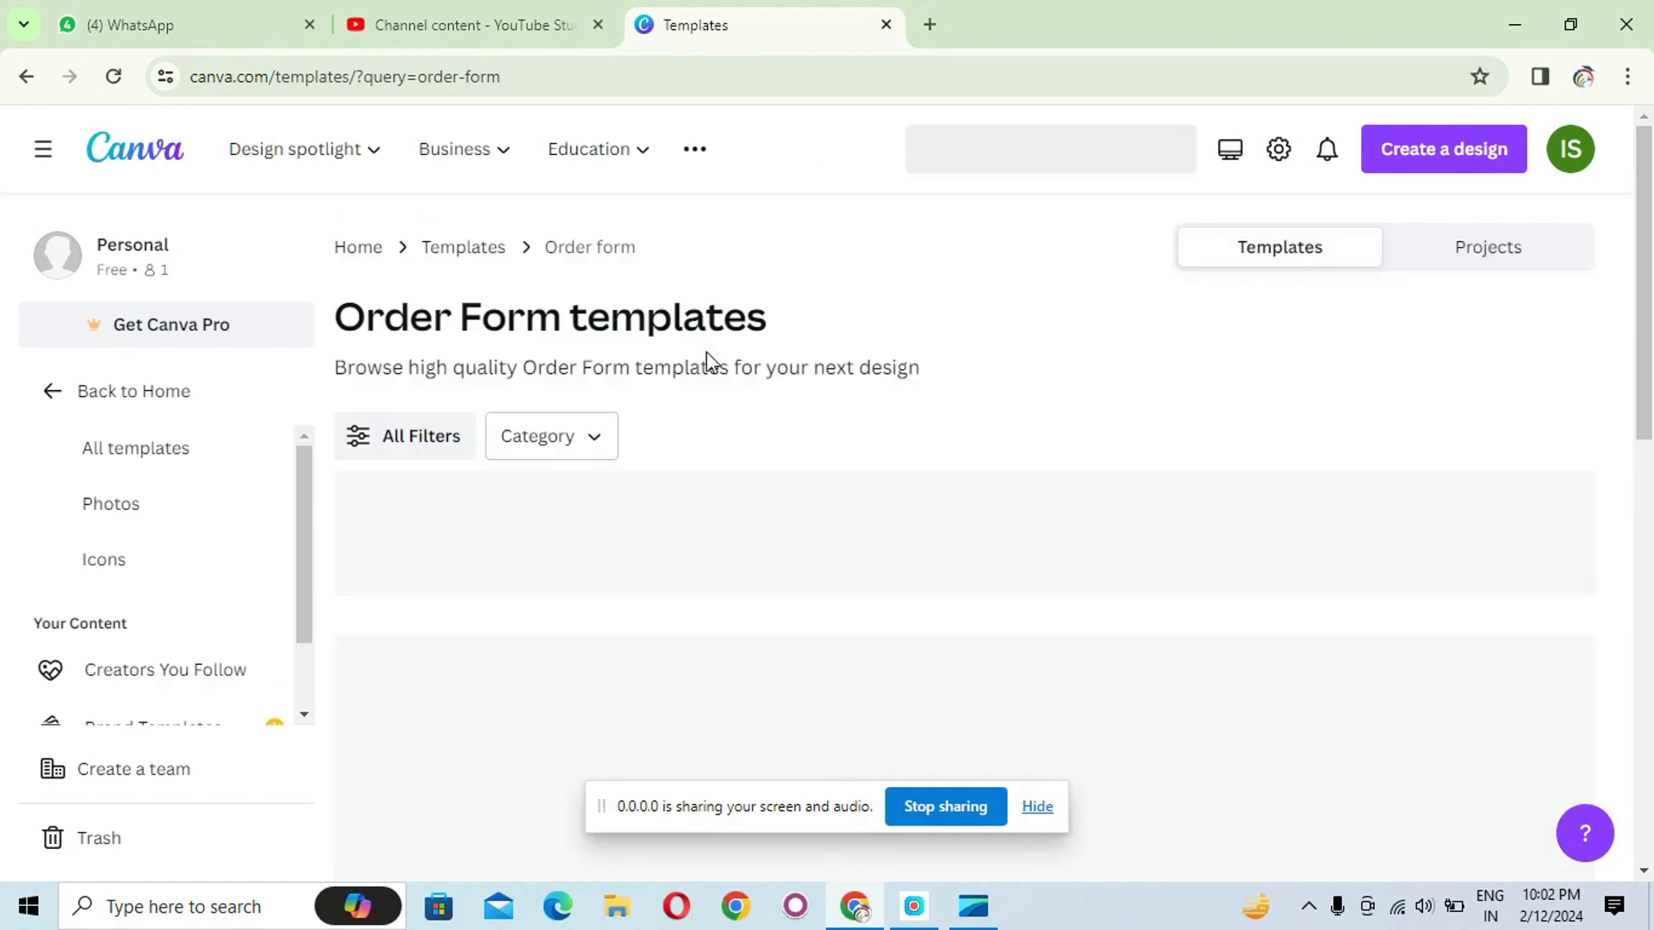
- Browse the order form templates and start customising the green Business Order Form A4 Document
{"action": "scroll", "coordinate": [1004, 412], "scroll_direction": "down", "scroll_amount": 5}
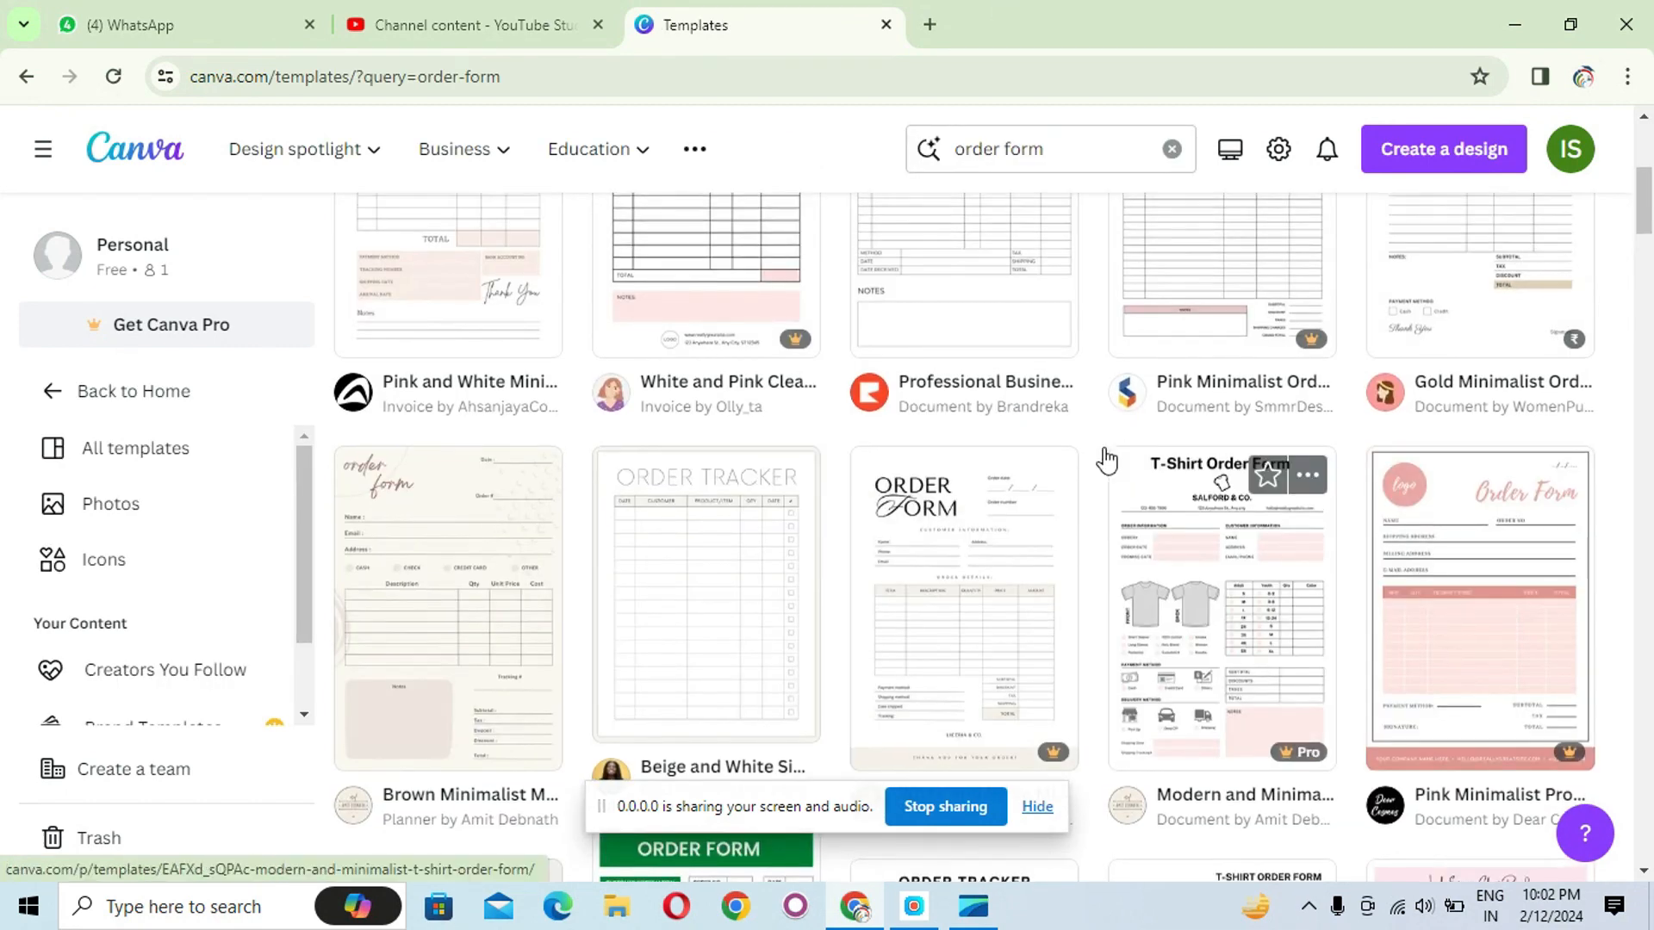
{"action": "scroll", "coordinate": [1106, 461], "scroll_direction": "up", "scroll_amount": 3}
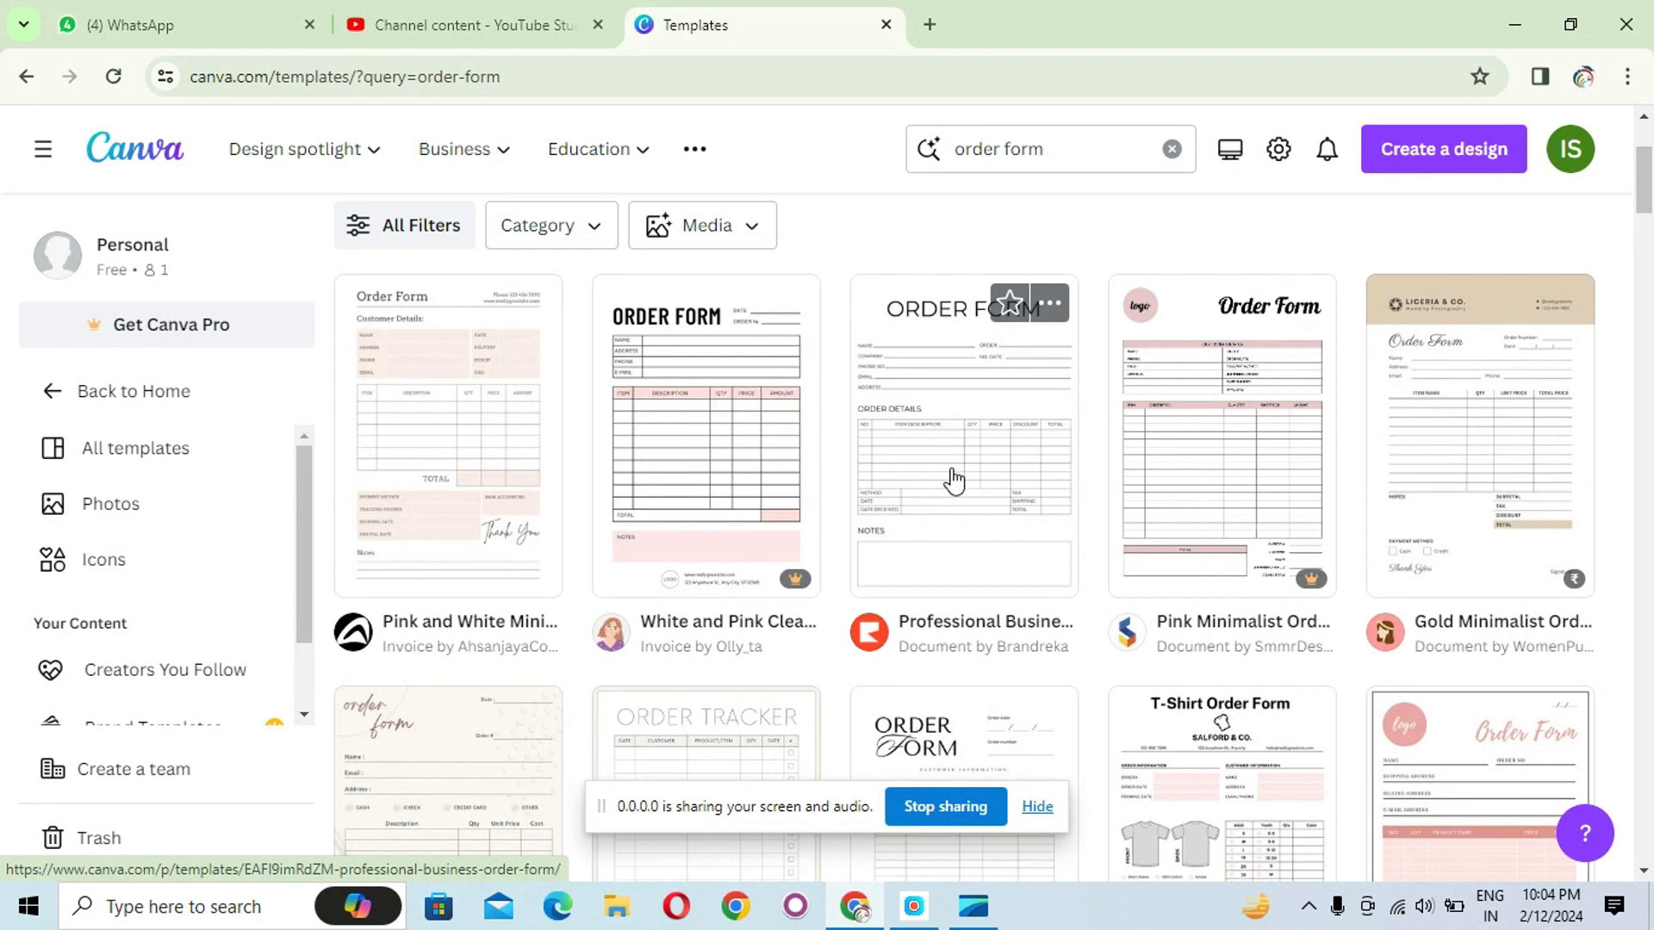
{"action": "scroll", "coordinate": [959, 479], "scroll_direction": "down", "scroll_amount": 1}
{"action": "scroll", "coordinate": [959, 479], "scroll_direction": "down", "scroll_amount": 3}
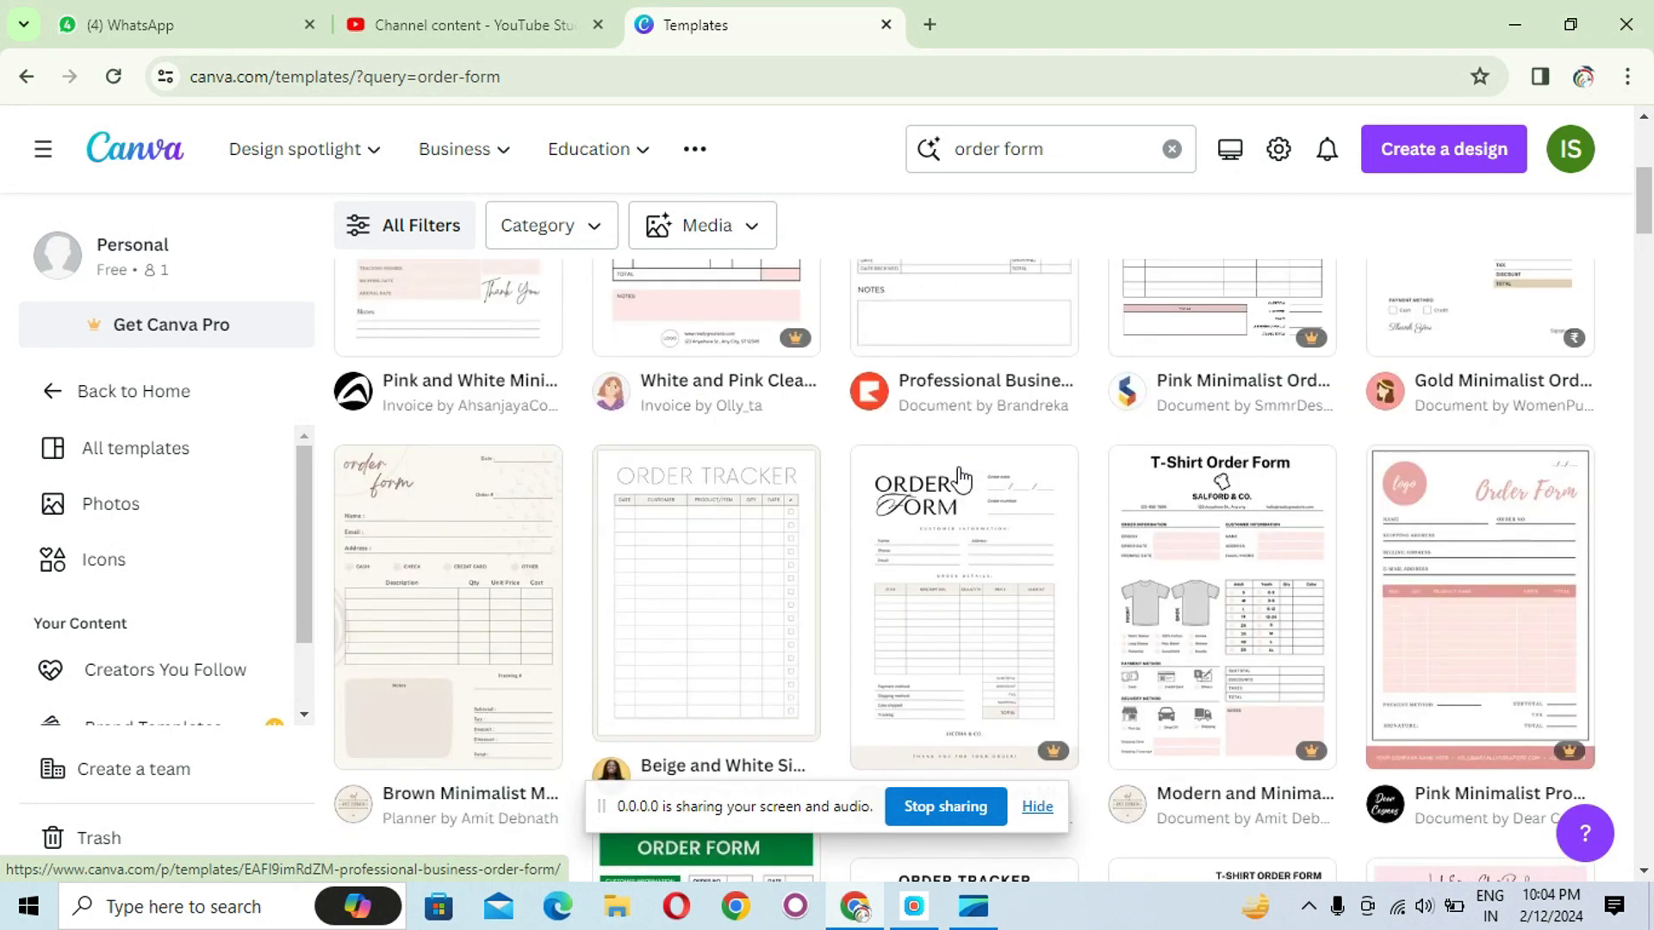
{"action": "scroll", "coordinate": [959, 479], "scroll_direction": "down", "scroll_amount": 4}
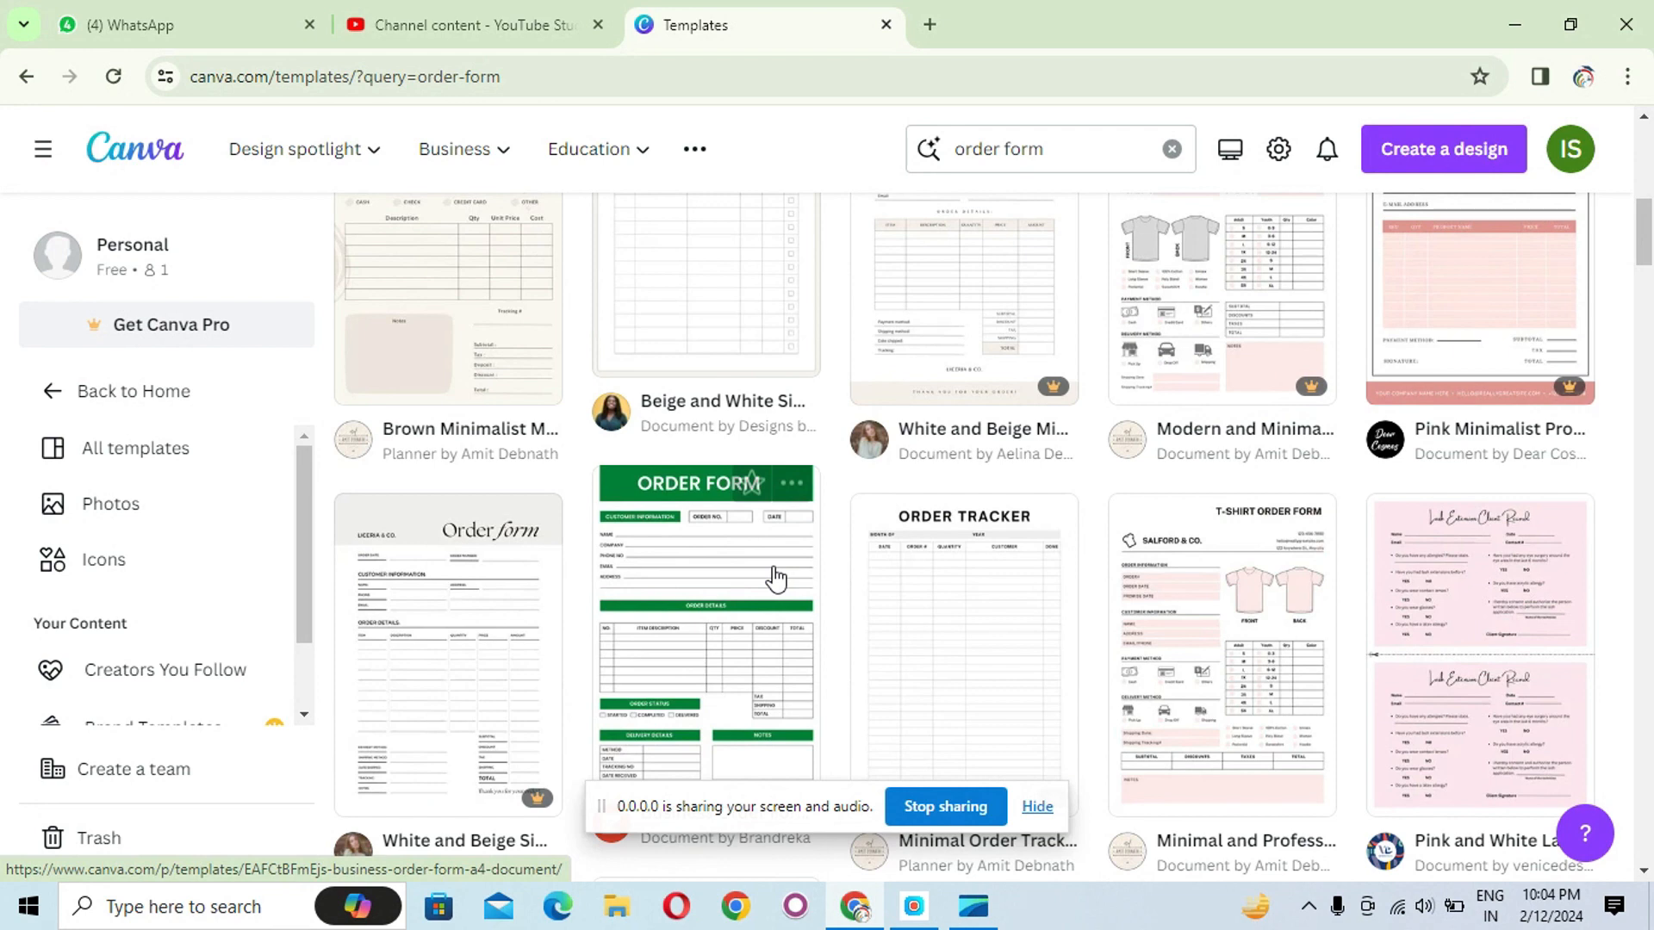
{"action": "scroll", "coordinate": [775, 579], "scroll_direction": "down", "scroll_amount": 2}
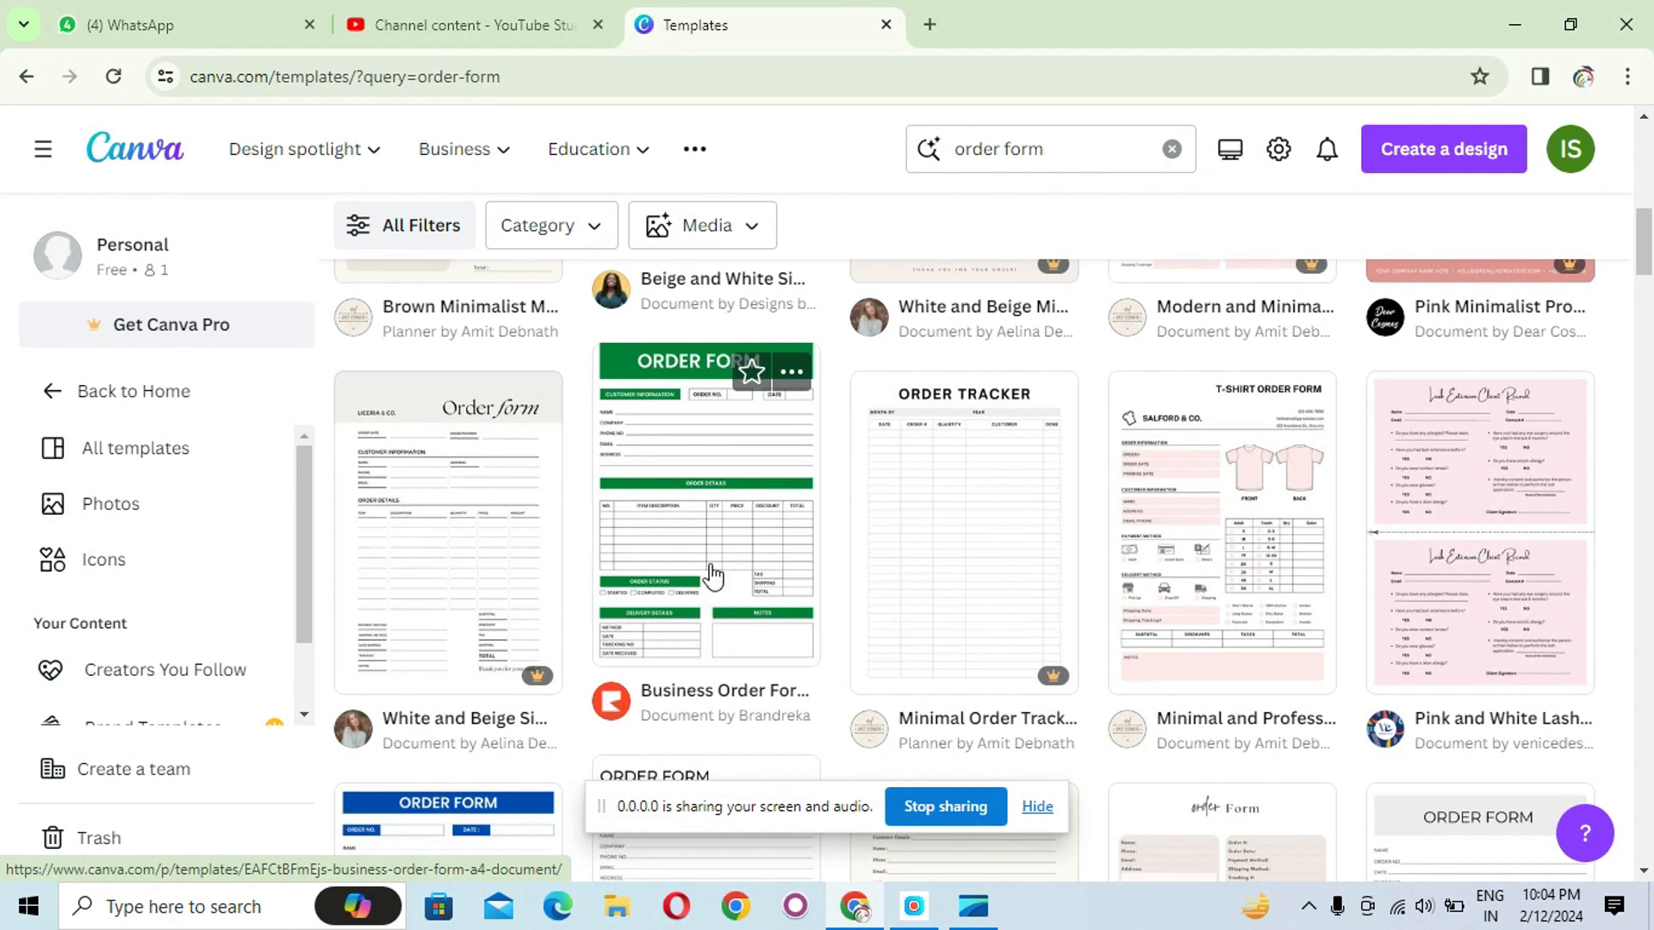
{"action": "left_click", "coordinate": [712, 575]}
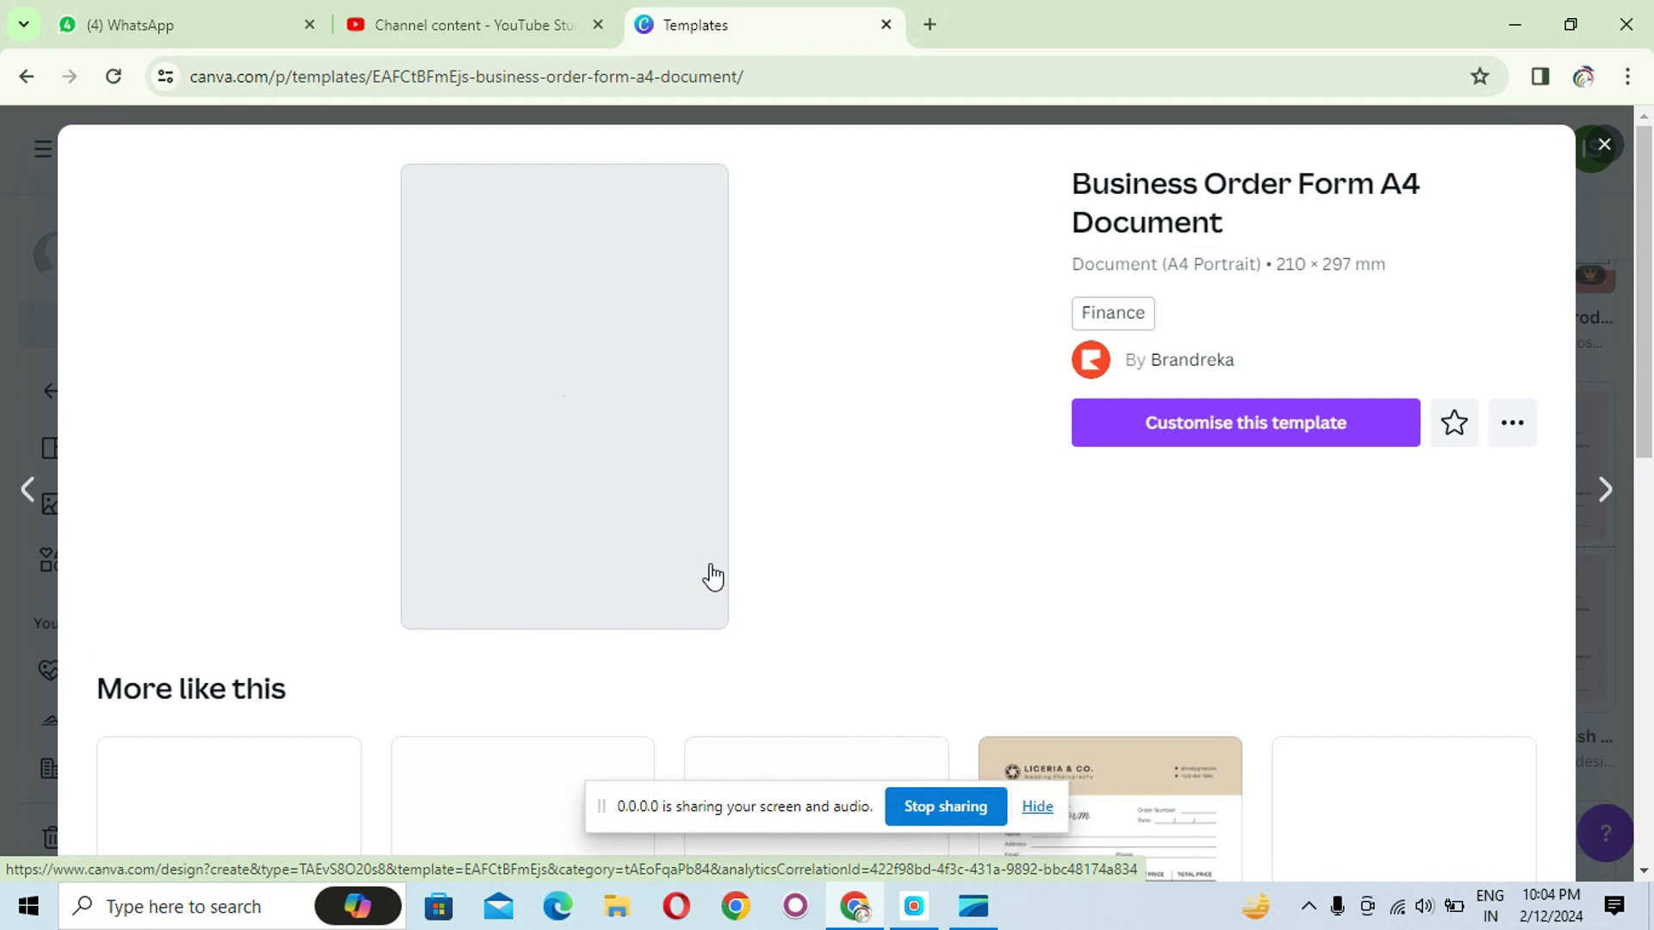
{"action": "left_click", "coordinate": [1205, 440]}
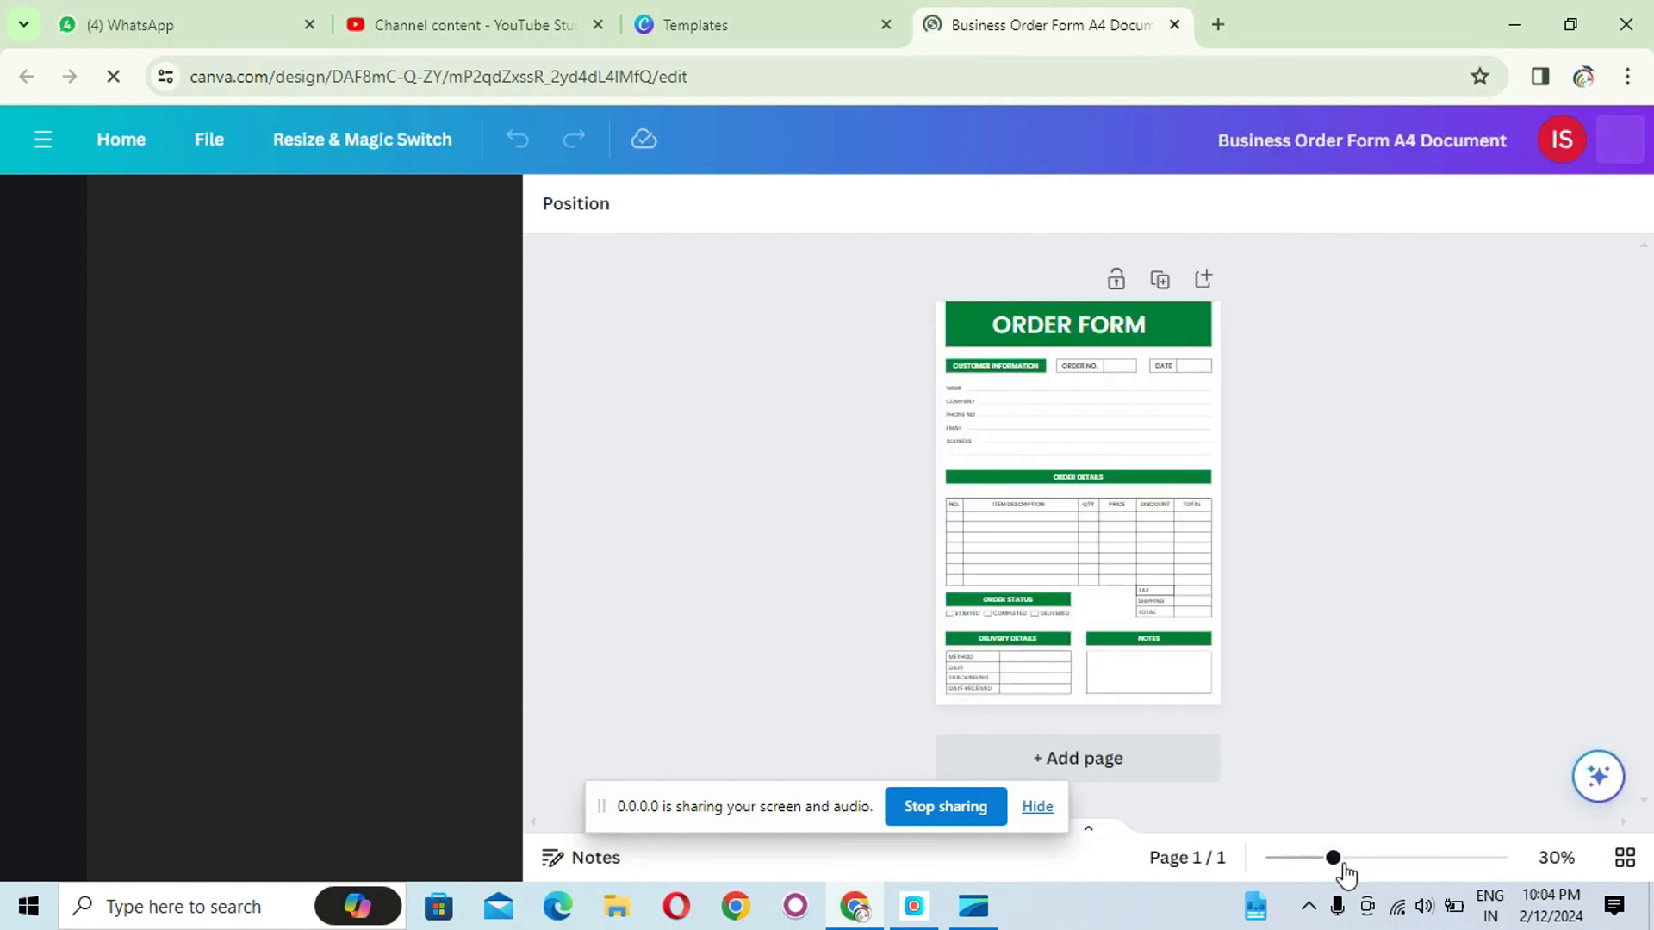
- Add ICSM before ORDER FORM in the title and widen its text box to fit one line
{"action": "left_click_drag", "start_coordinate": [1337, 859], "coordinate": [1347, 859]}
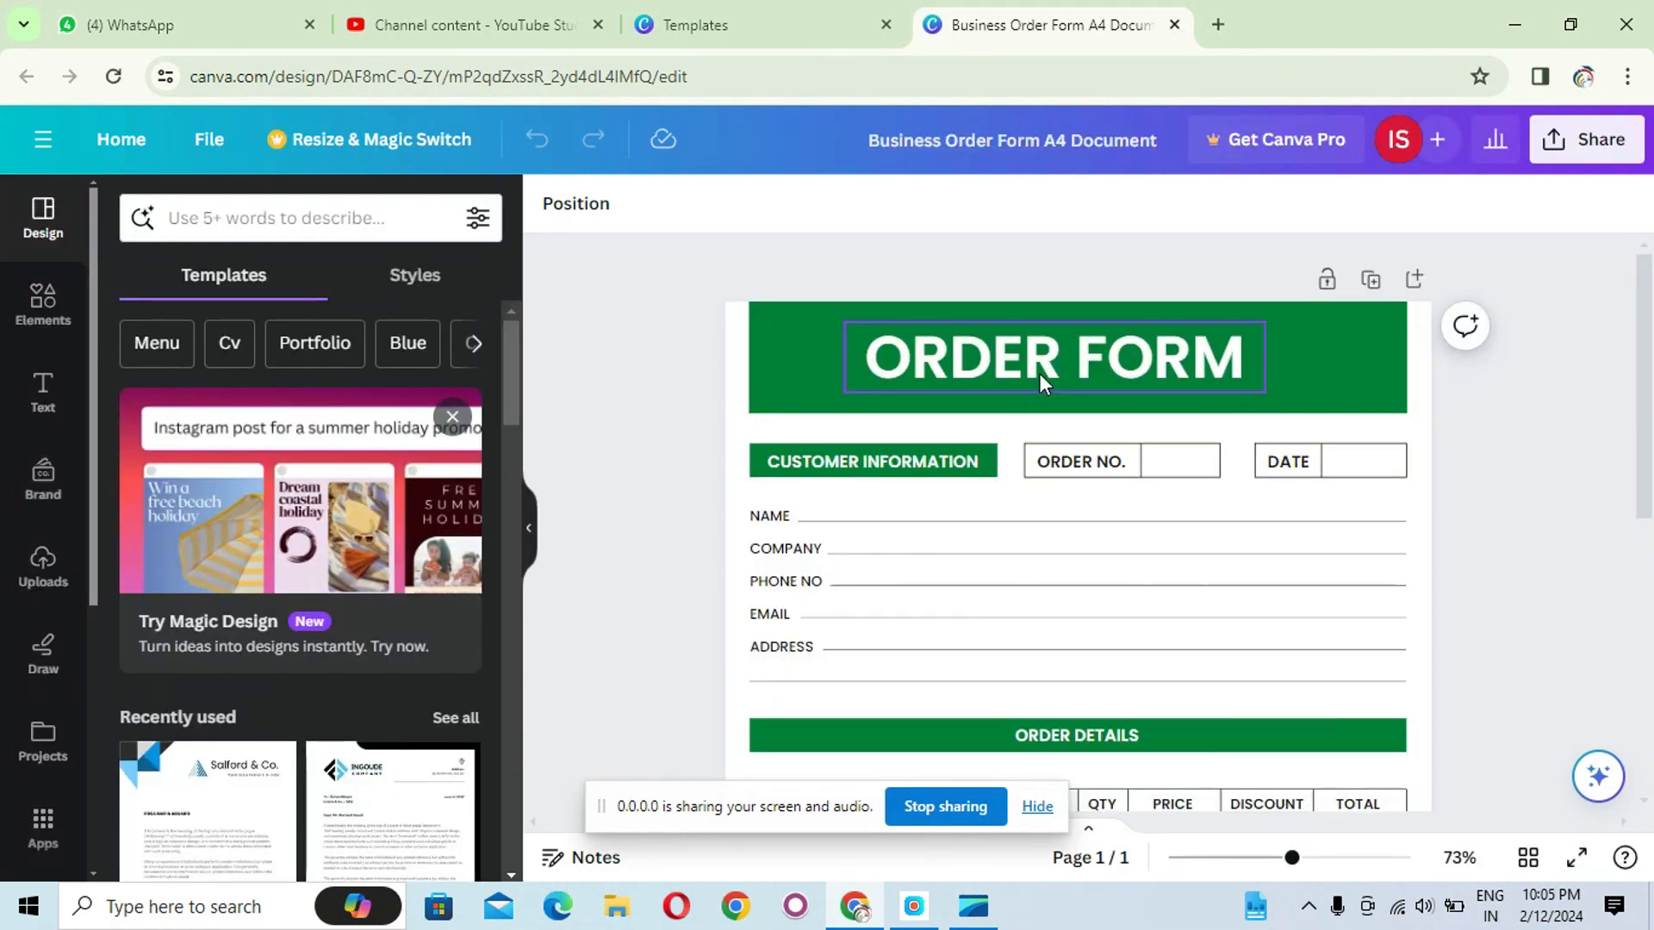
{"action": "double_click", "coordinate": [878, 360]}
{"action": "left_click", "coordinate": [879, 360]}
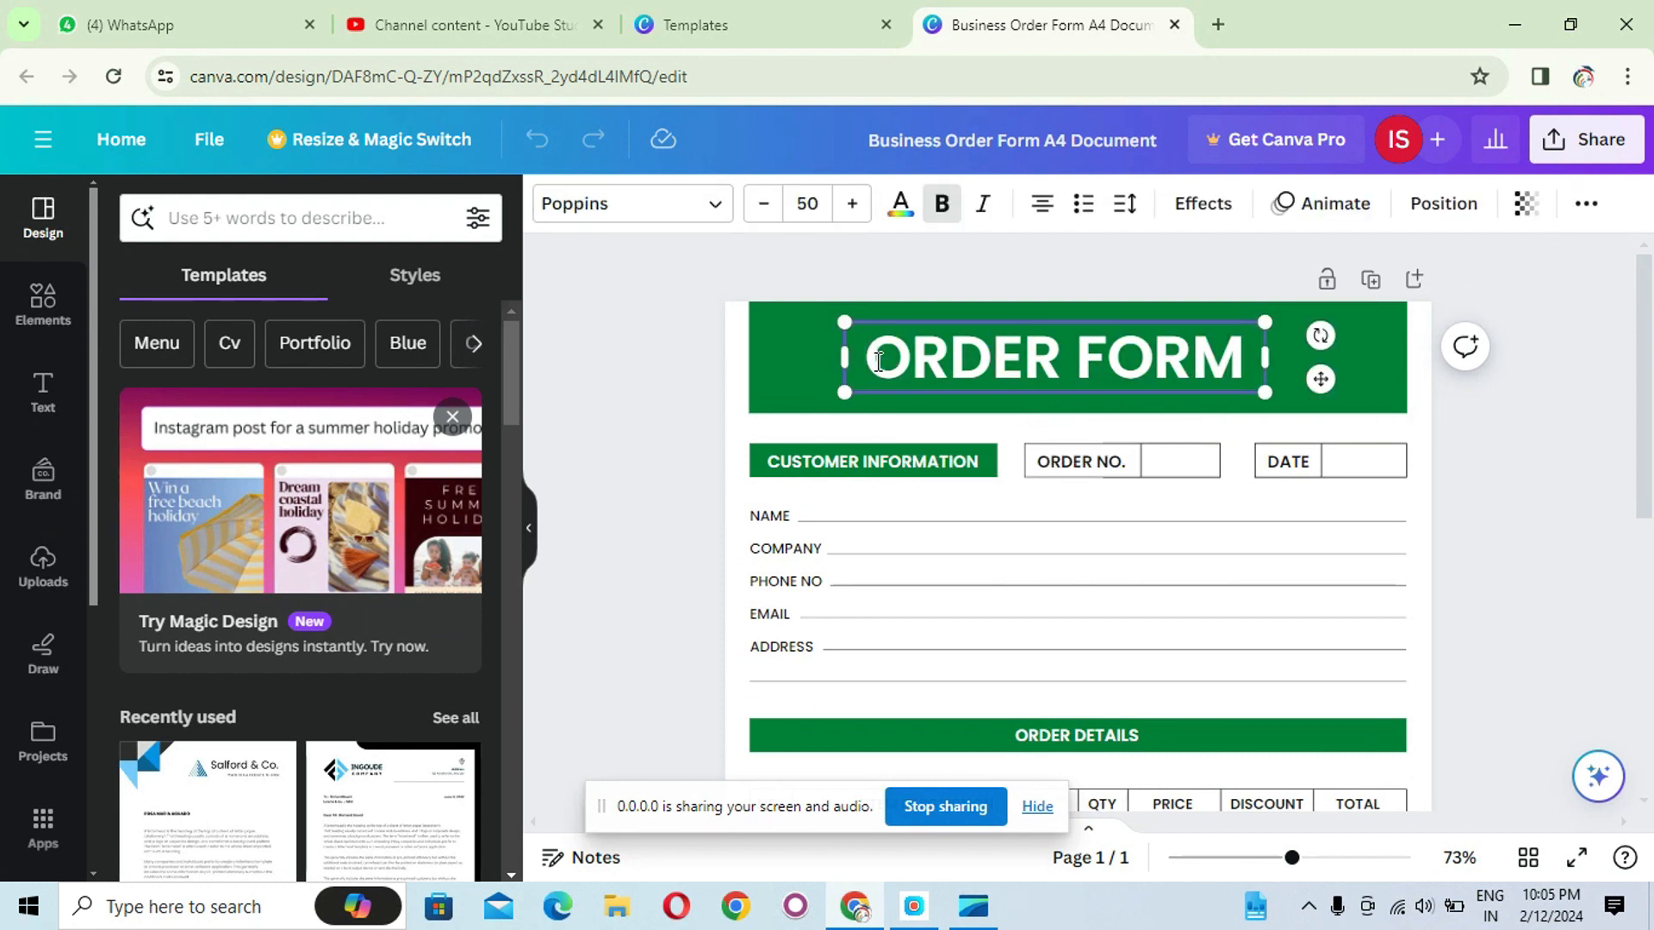
{"action": "type", "text": "ICSM"}
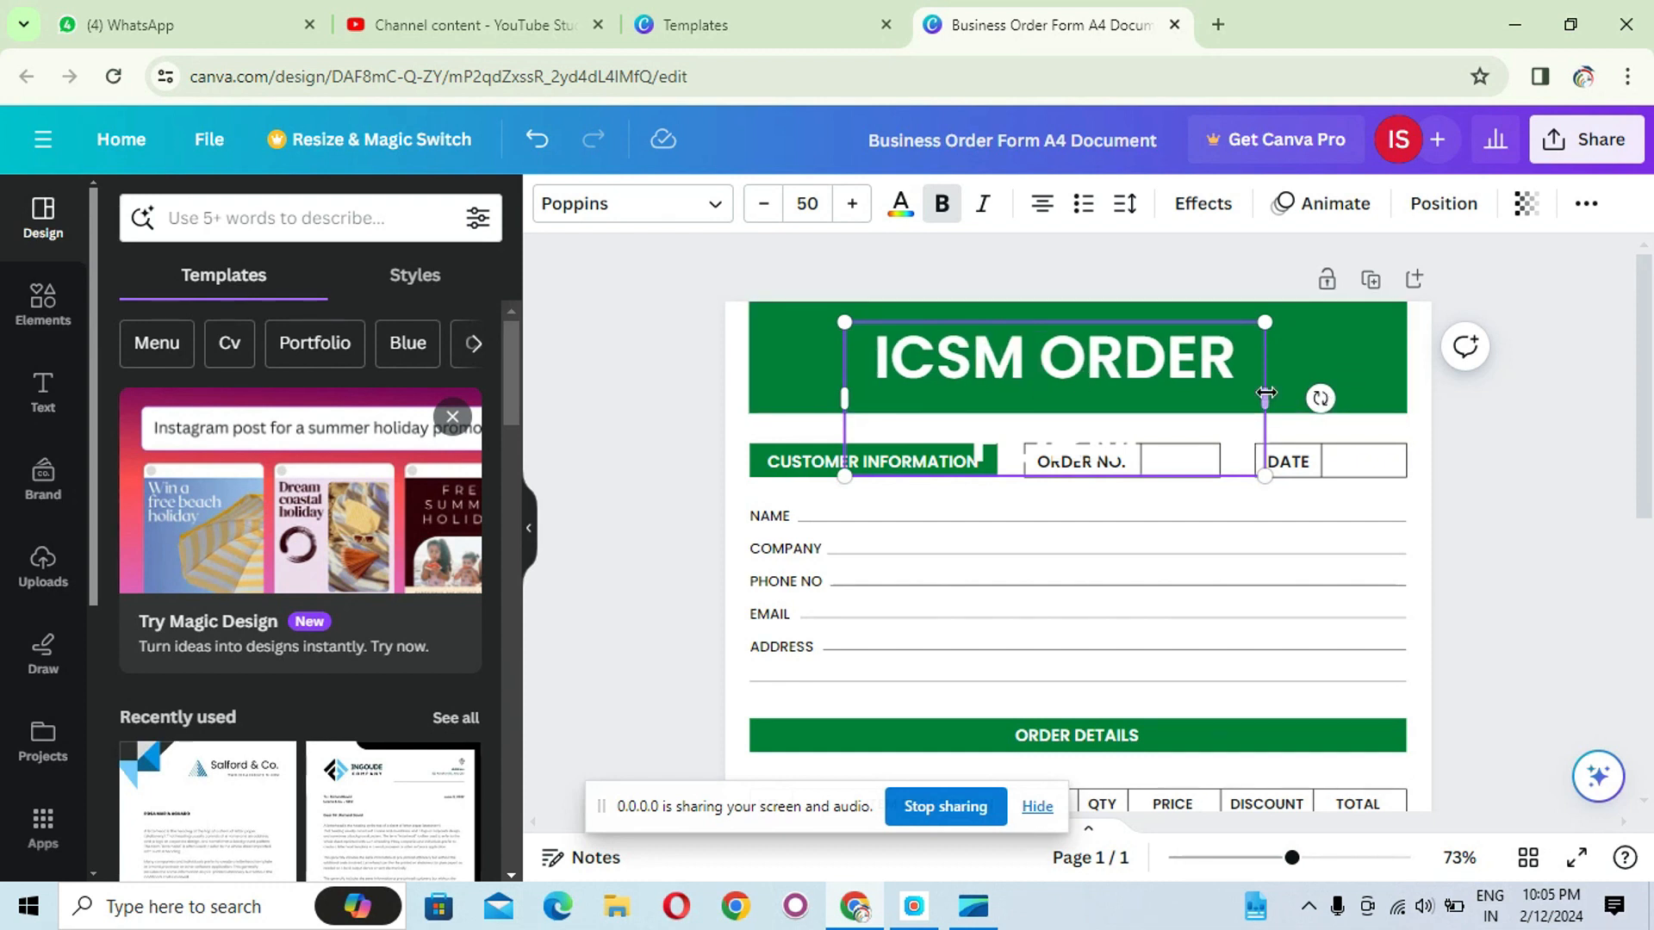
{"action": "left_click_drag", "start_coordinate": [1265, 398], "coordinate": [1406, 357]}
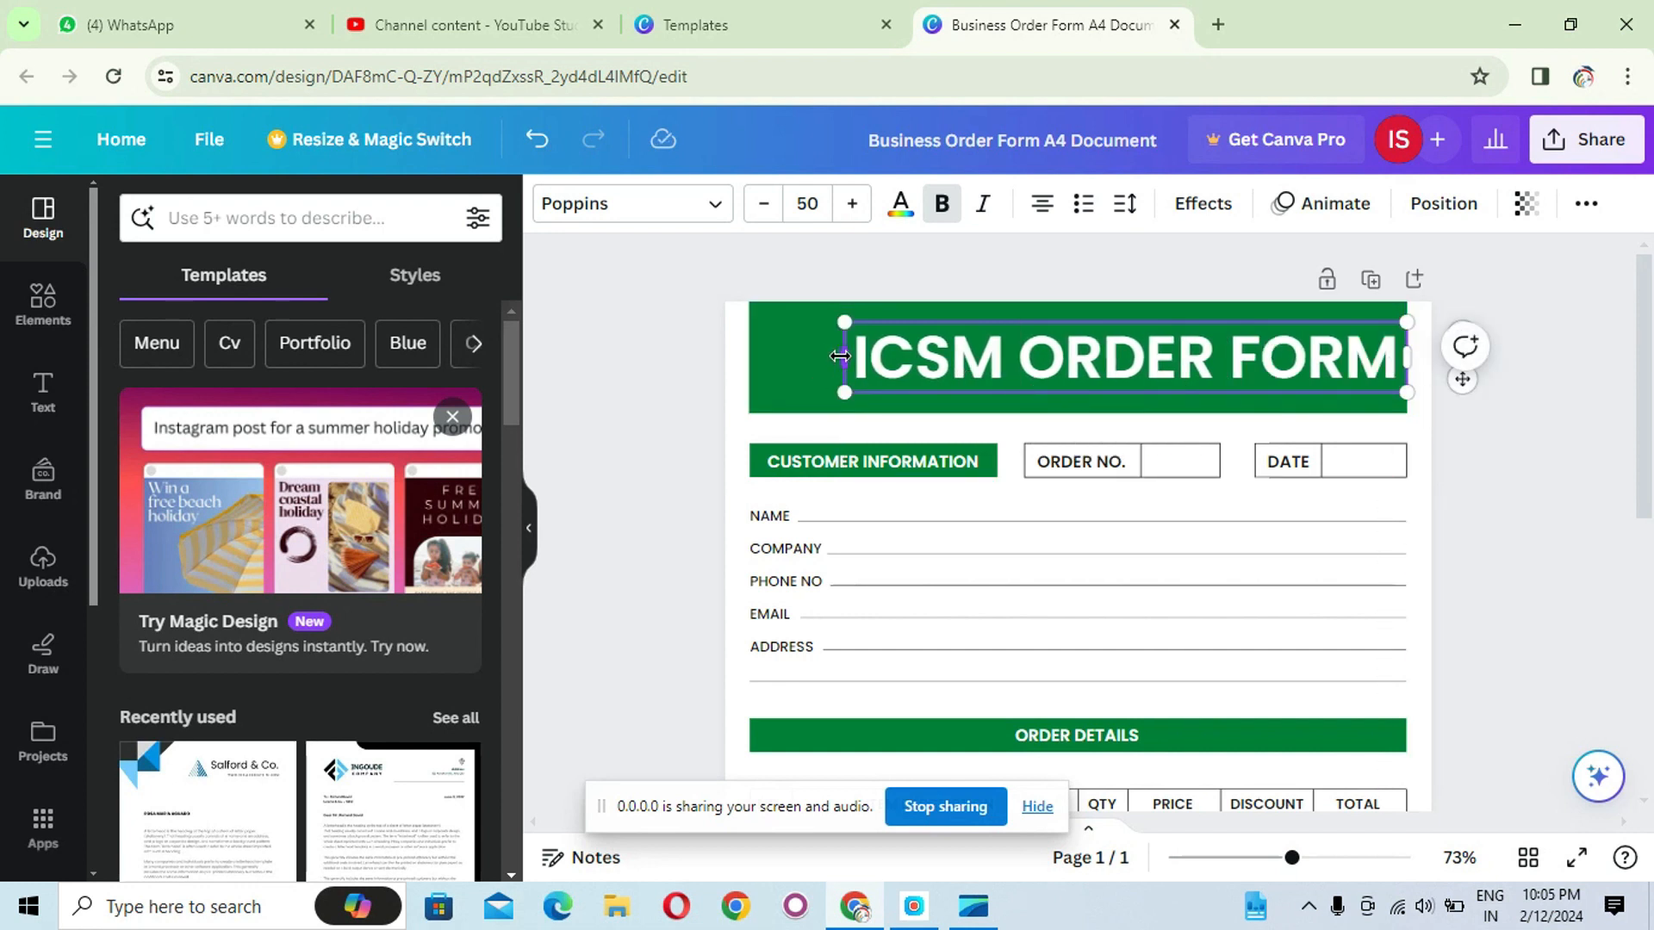
{"action": "left_click_drag", "start_coordinate": [846, 355], "coordinate": [801, 346]}
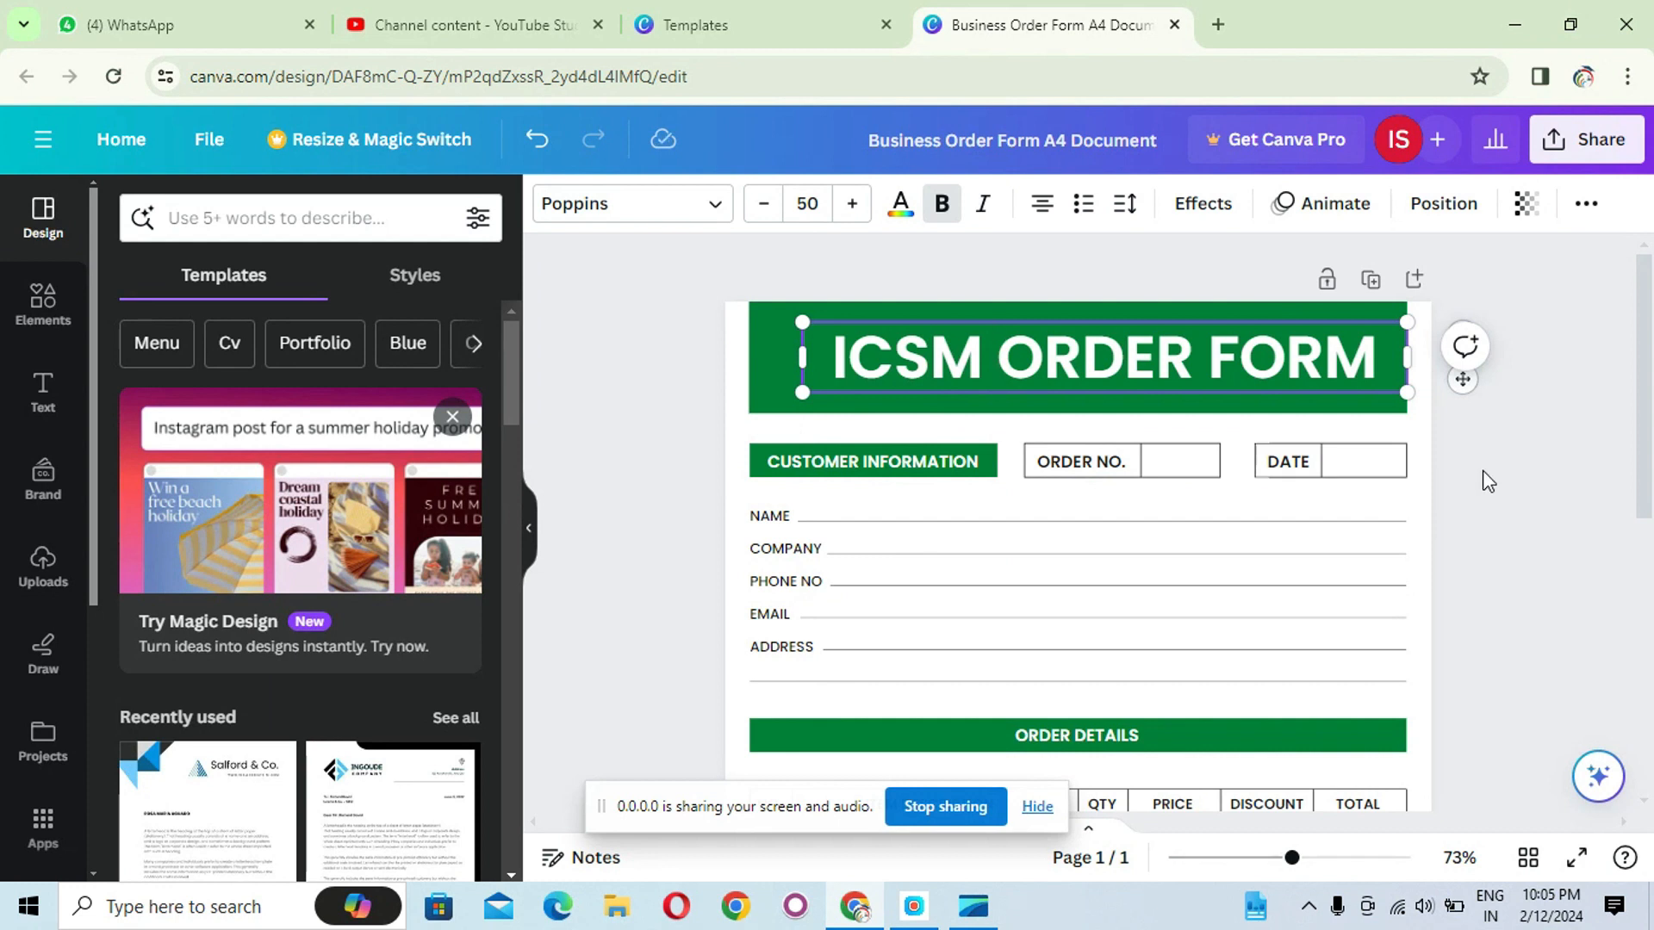
{"action": "left_click", "coordinate": [1487, 482]}
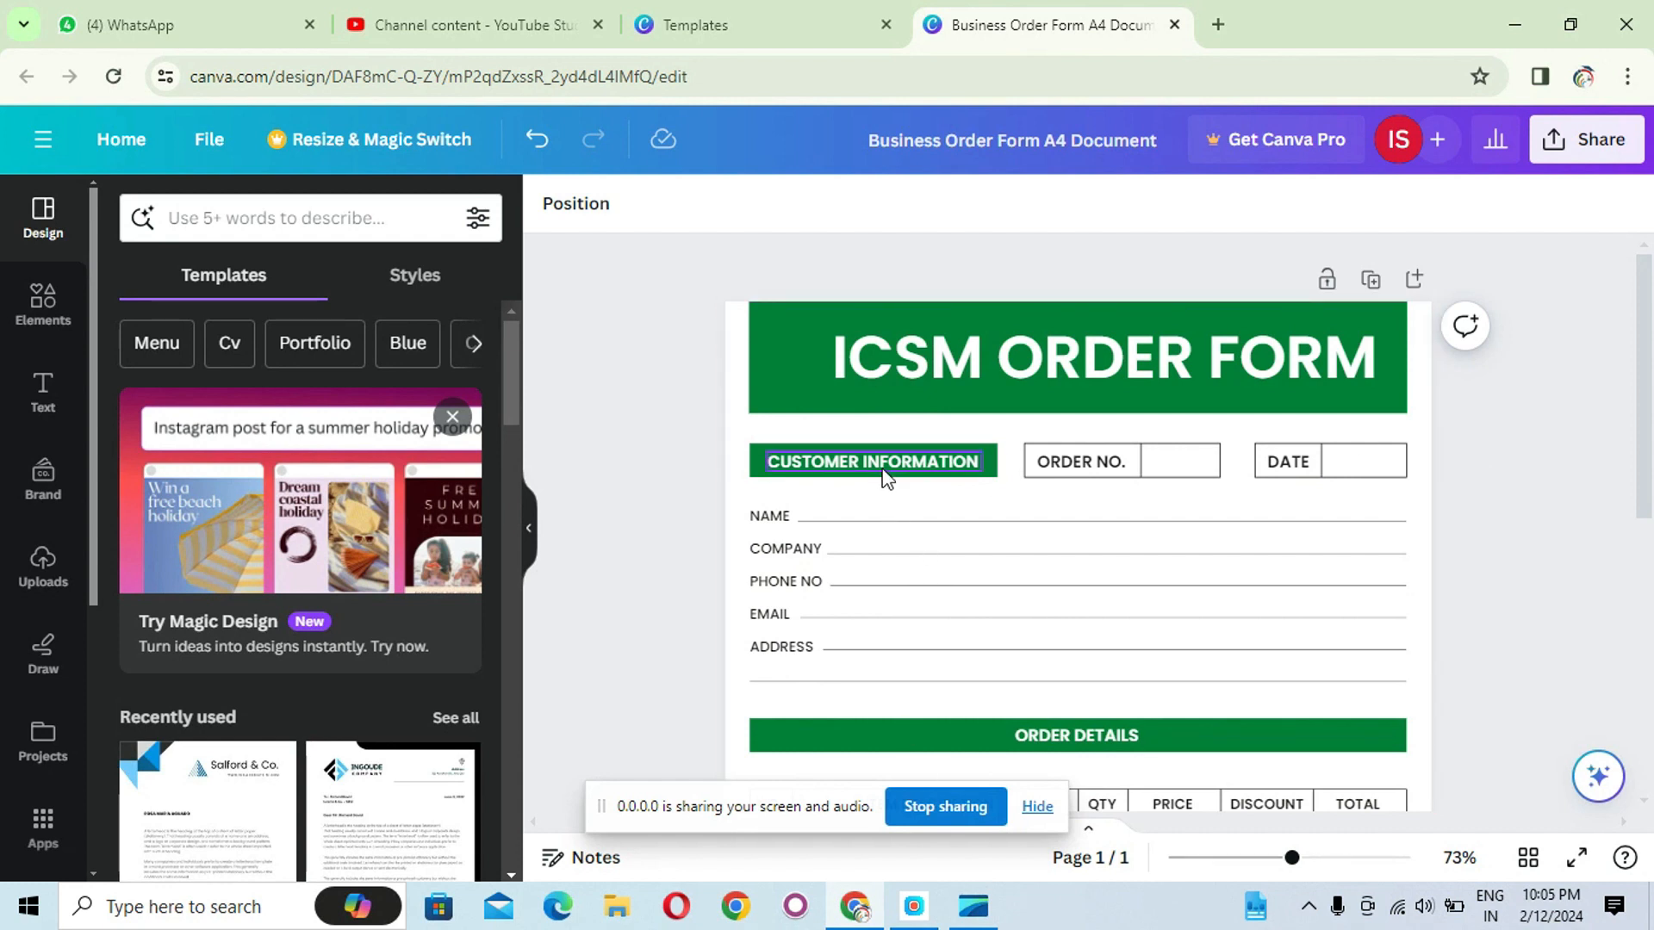
- Fill the header banner with the purple-to-green linear gradient
{"action": "left_click", "coordinate": [778, 387]}
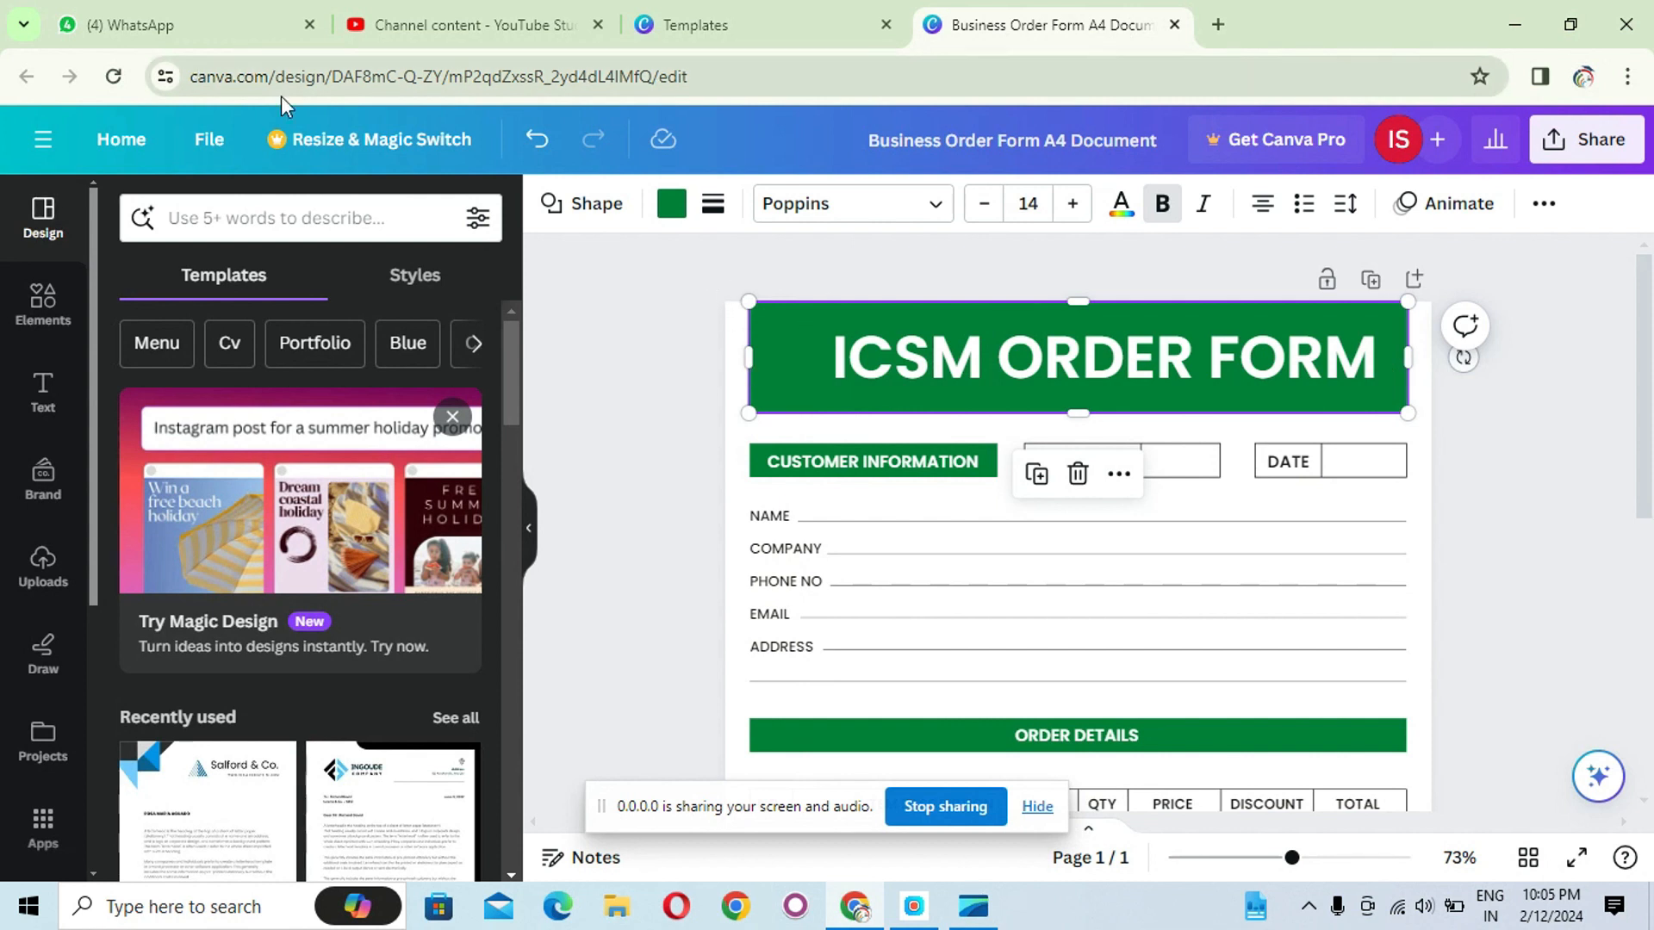
{"action": "left_click", "coordinate": [671, 207]}
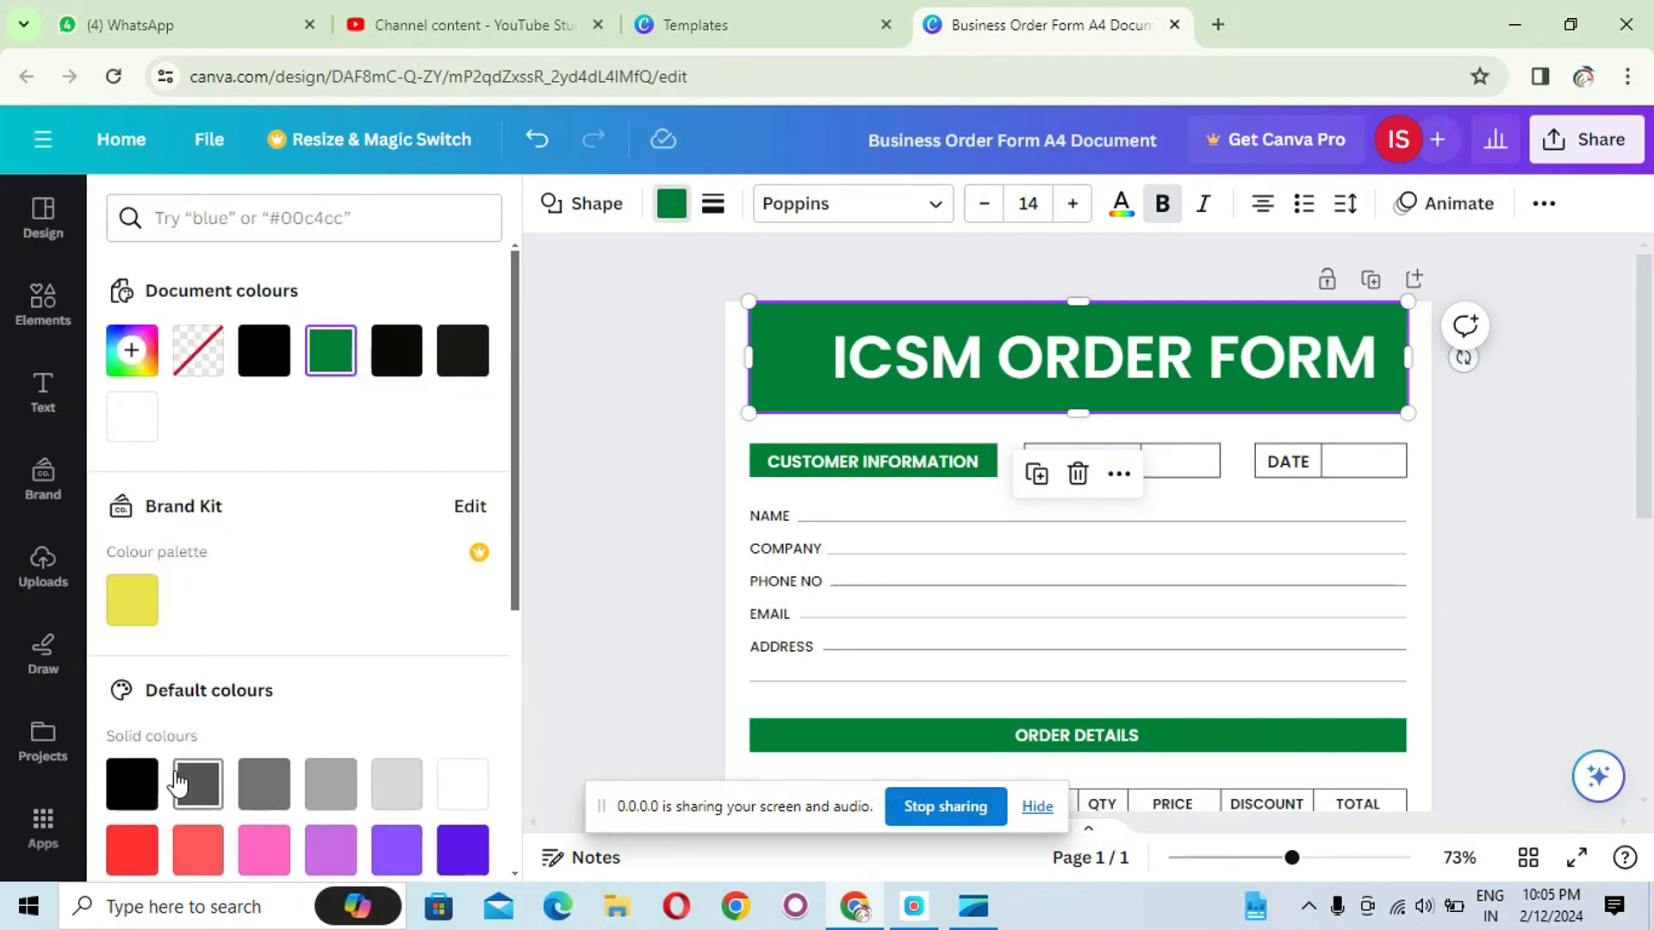
{"action": "scroll", "coordinate": [133, 787], "scroll_direction": "down", "scroll_amount": 3}
{"action": "scroll", "coordinate": [164, 741], "scroll_direction": "down", "scroll_amount": 3}
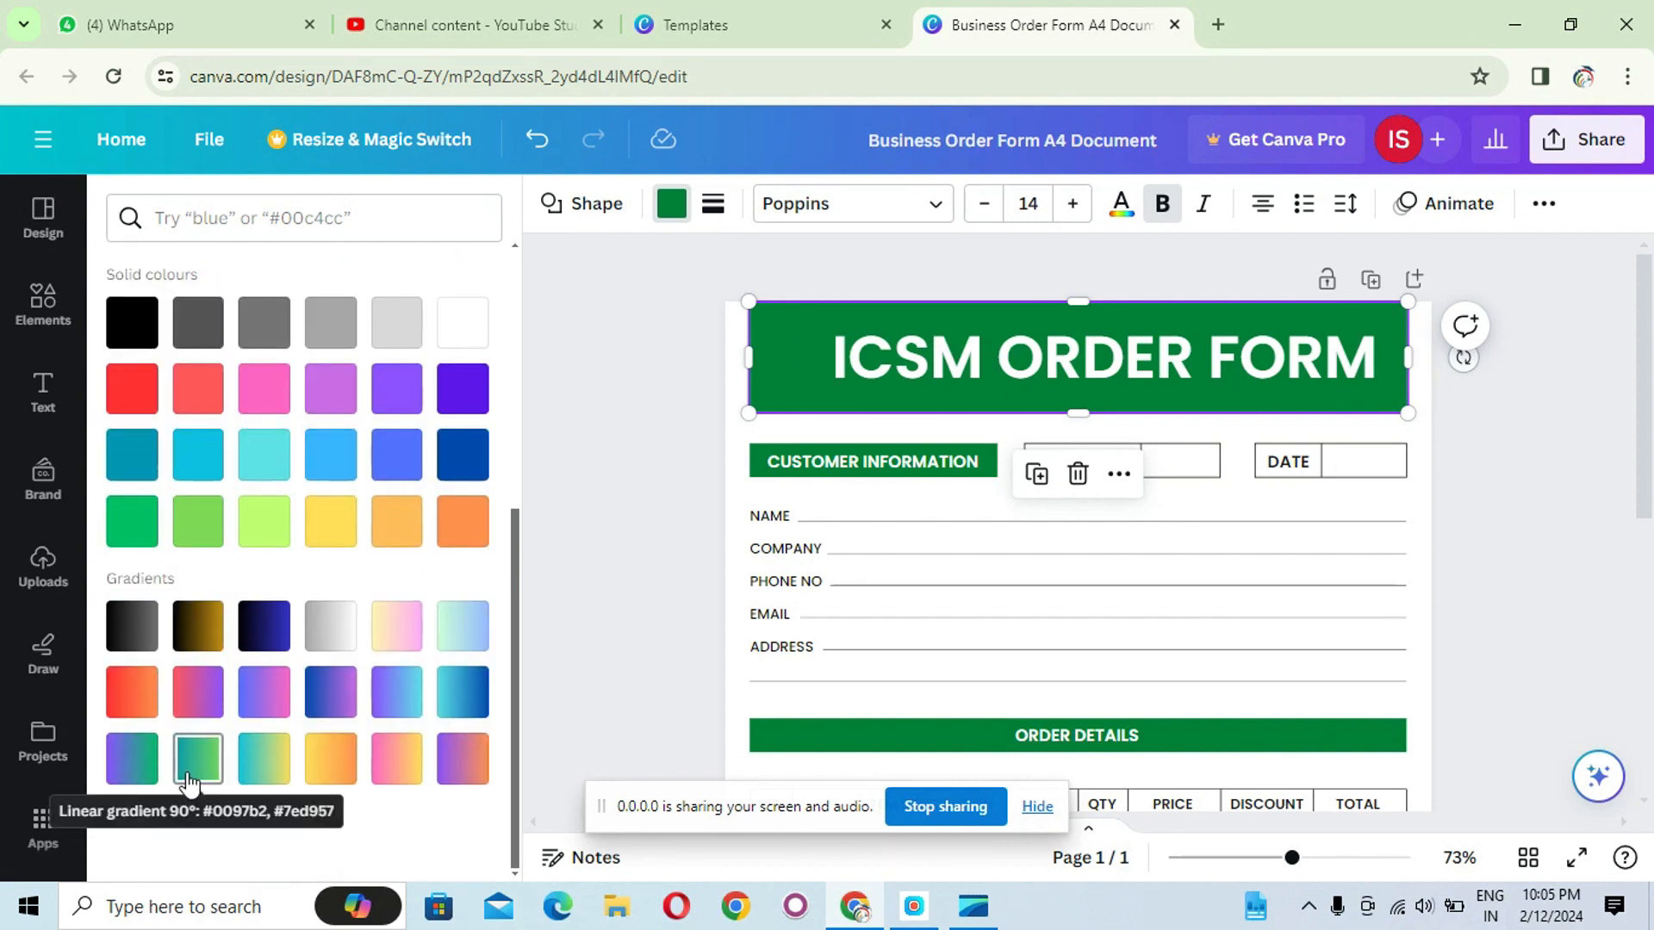
{"action": "left_click", "coordinate": [190, 784]}
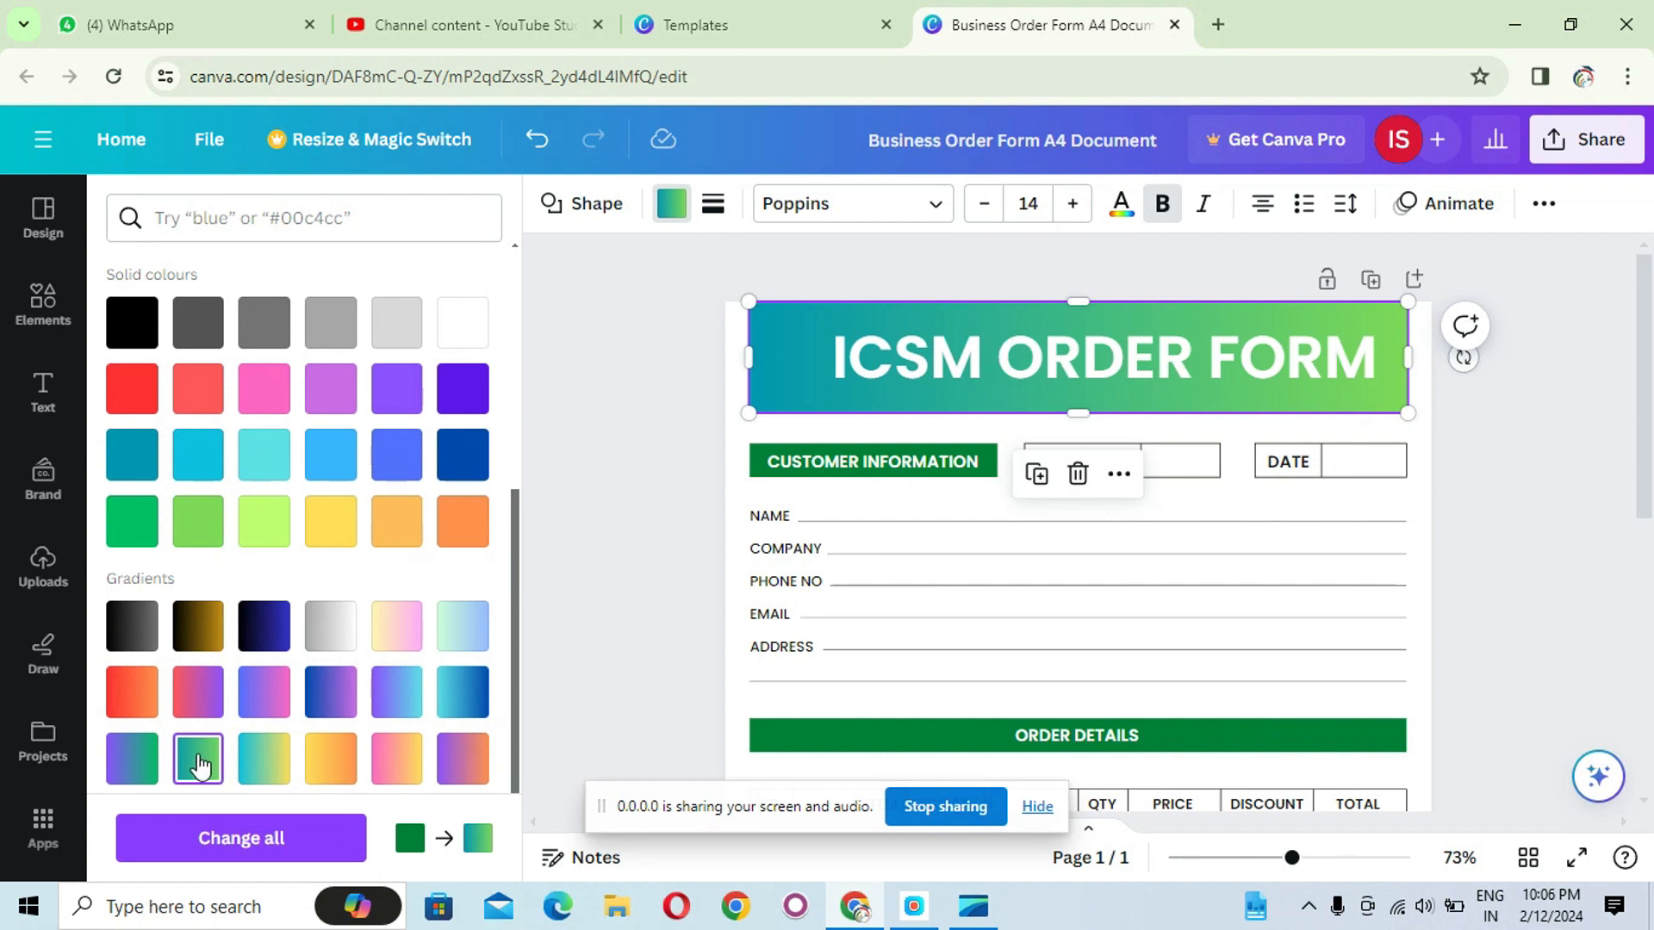
{"action": "left_click", "coordinate": [130, 788]}
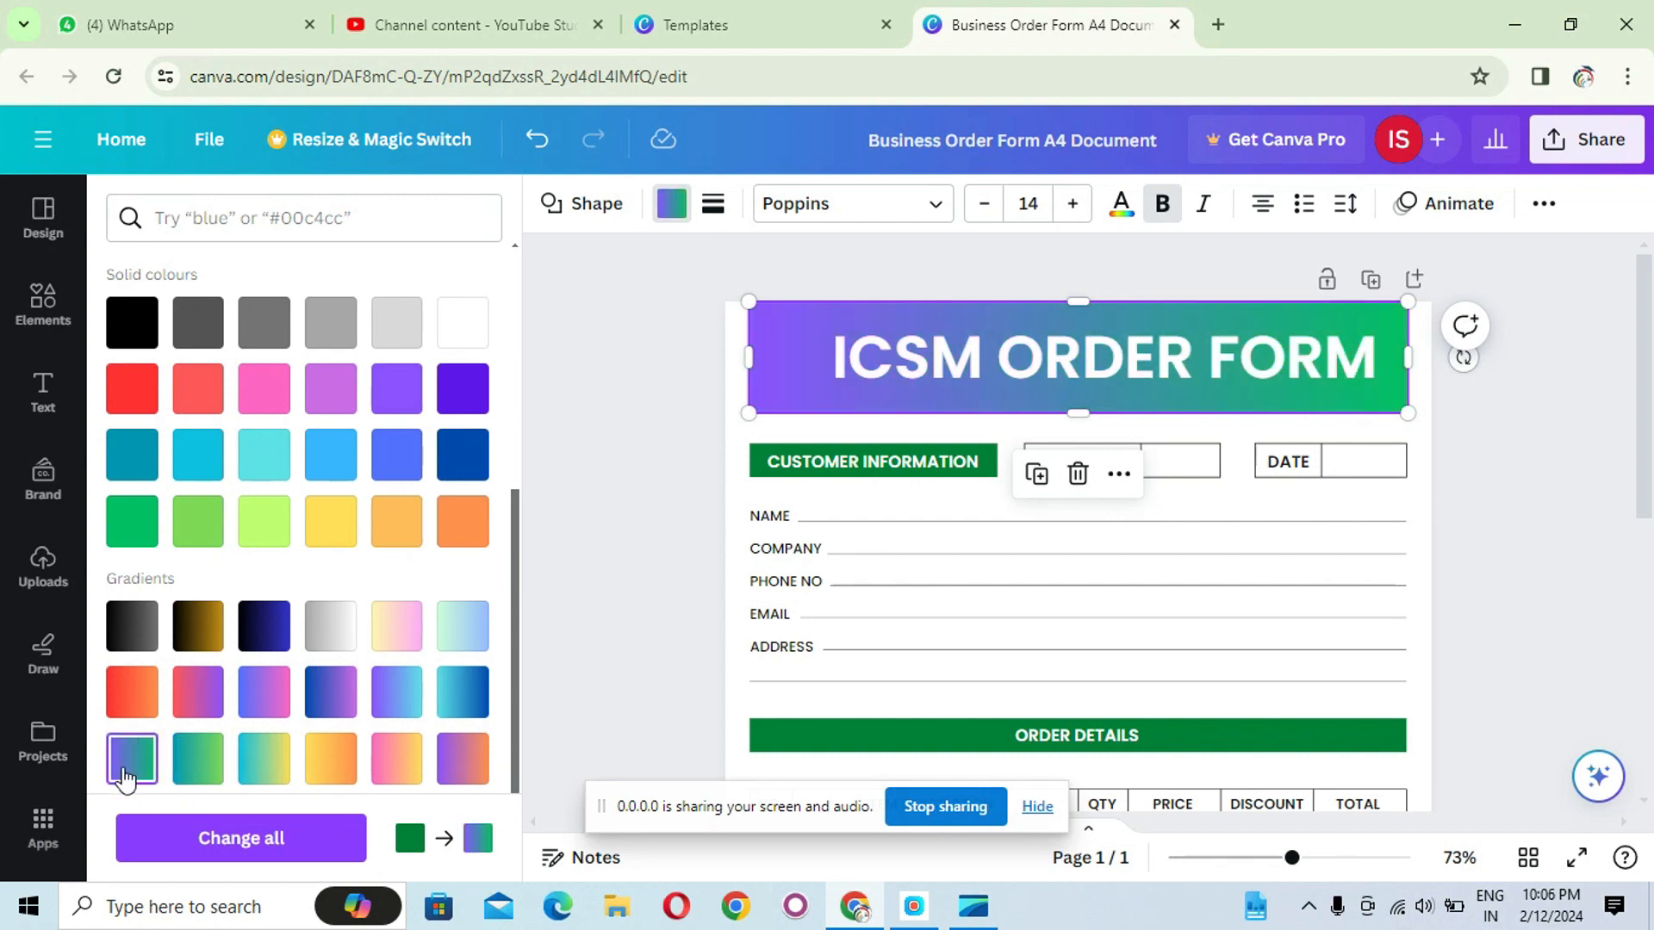
{"action": "left_click", "coordinate": [1520, 473]}
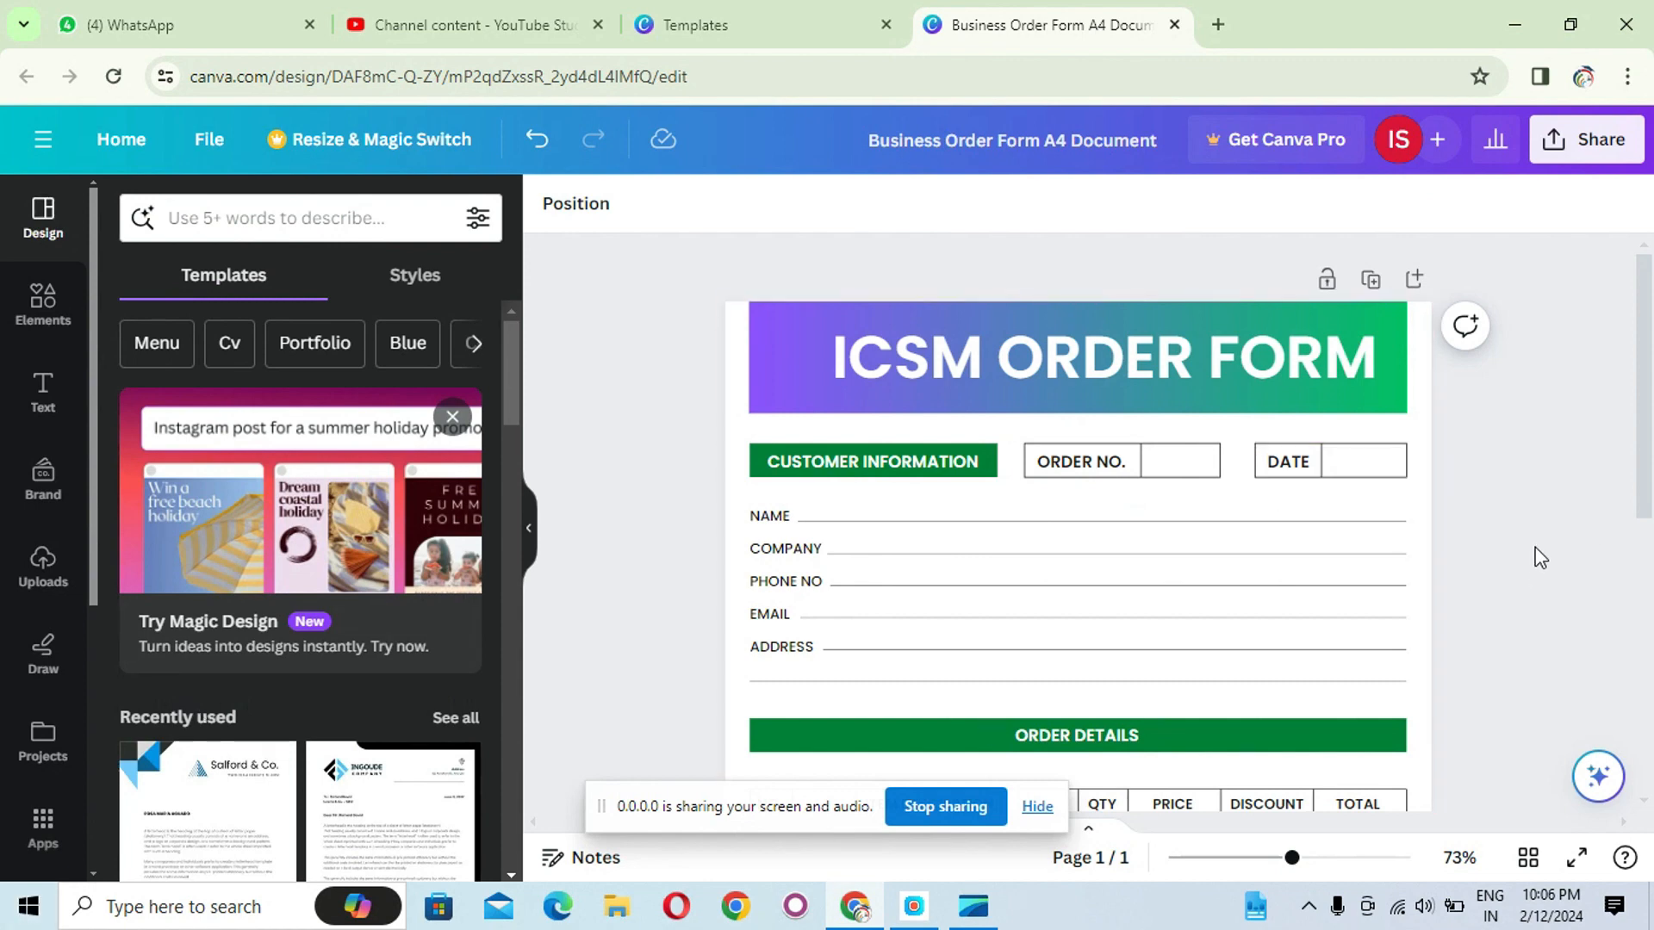
- Delete the COMPANY label and its underline from the customer information fields
{"action": "scroll", "coordinate": [1533, 560], "scroll_direction": "down", "scroll_amount": 3}
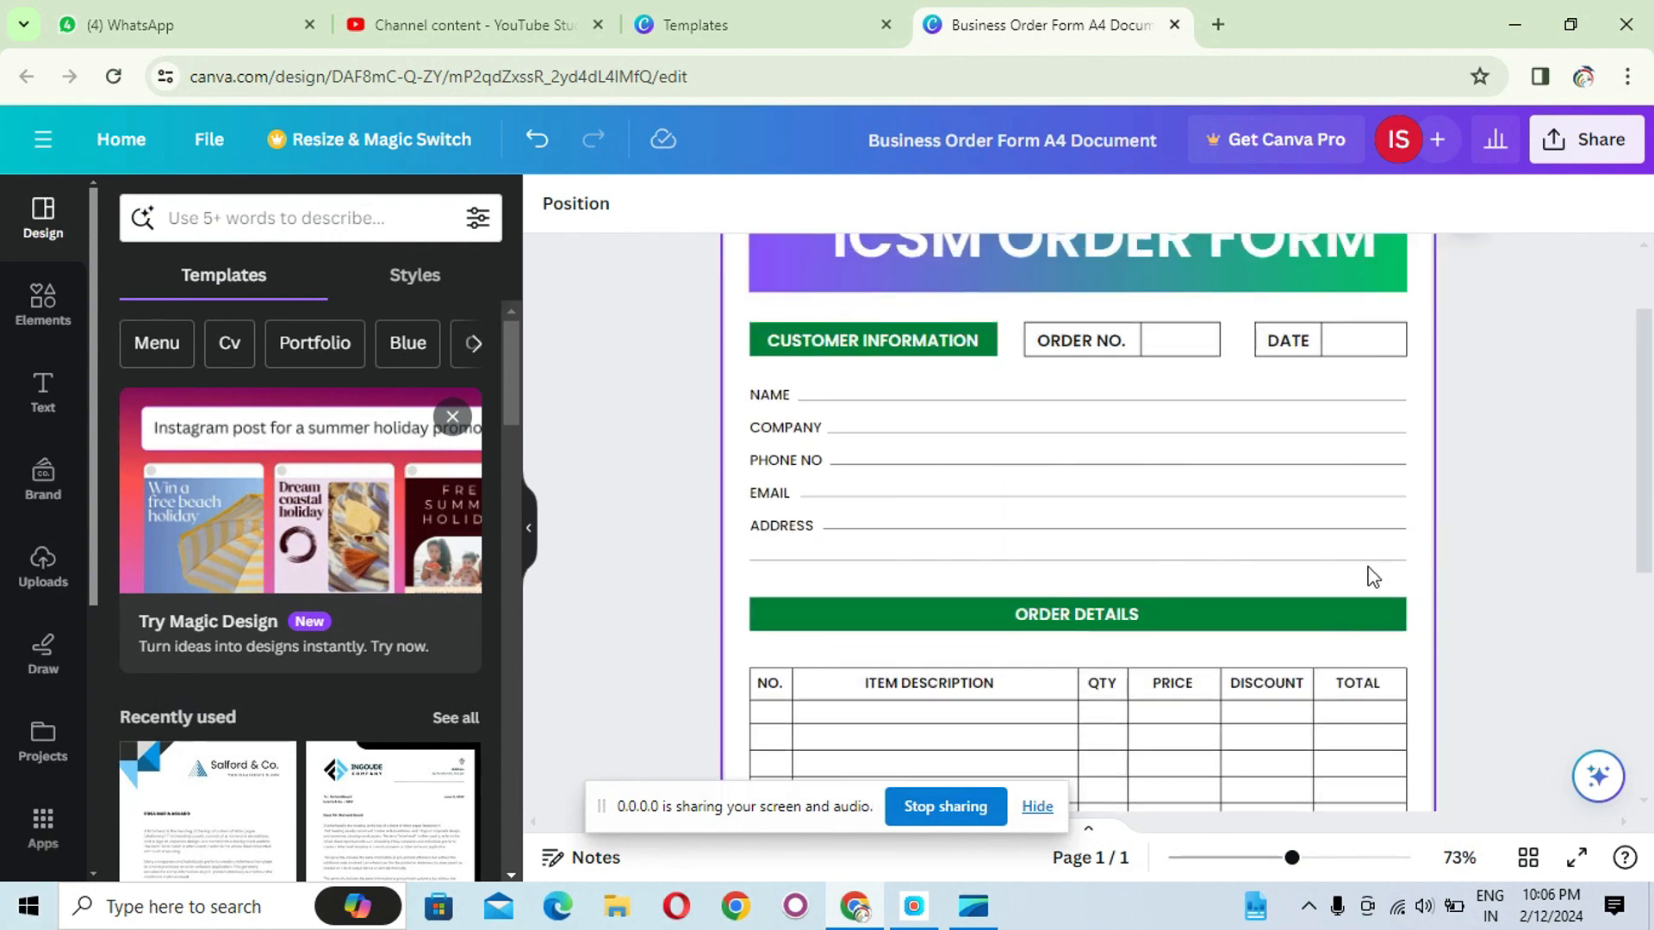
{"action": "scroll", "coordinate": [1369, 575], "scroll_direction": "up", "scroll_amount": 2}
{"action": "left_click", "coordinate": [871, 461]}
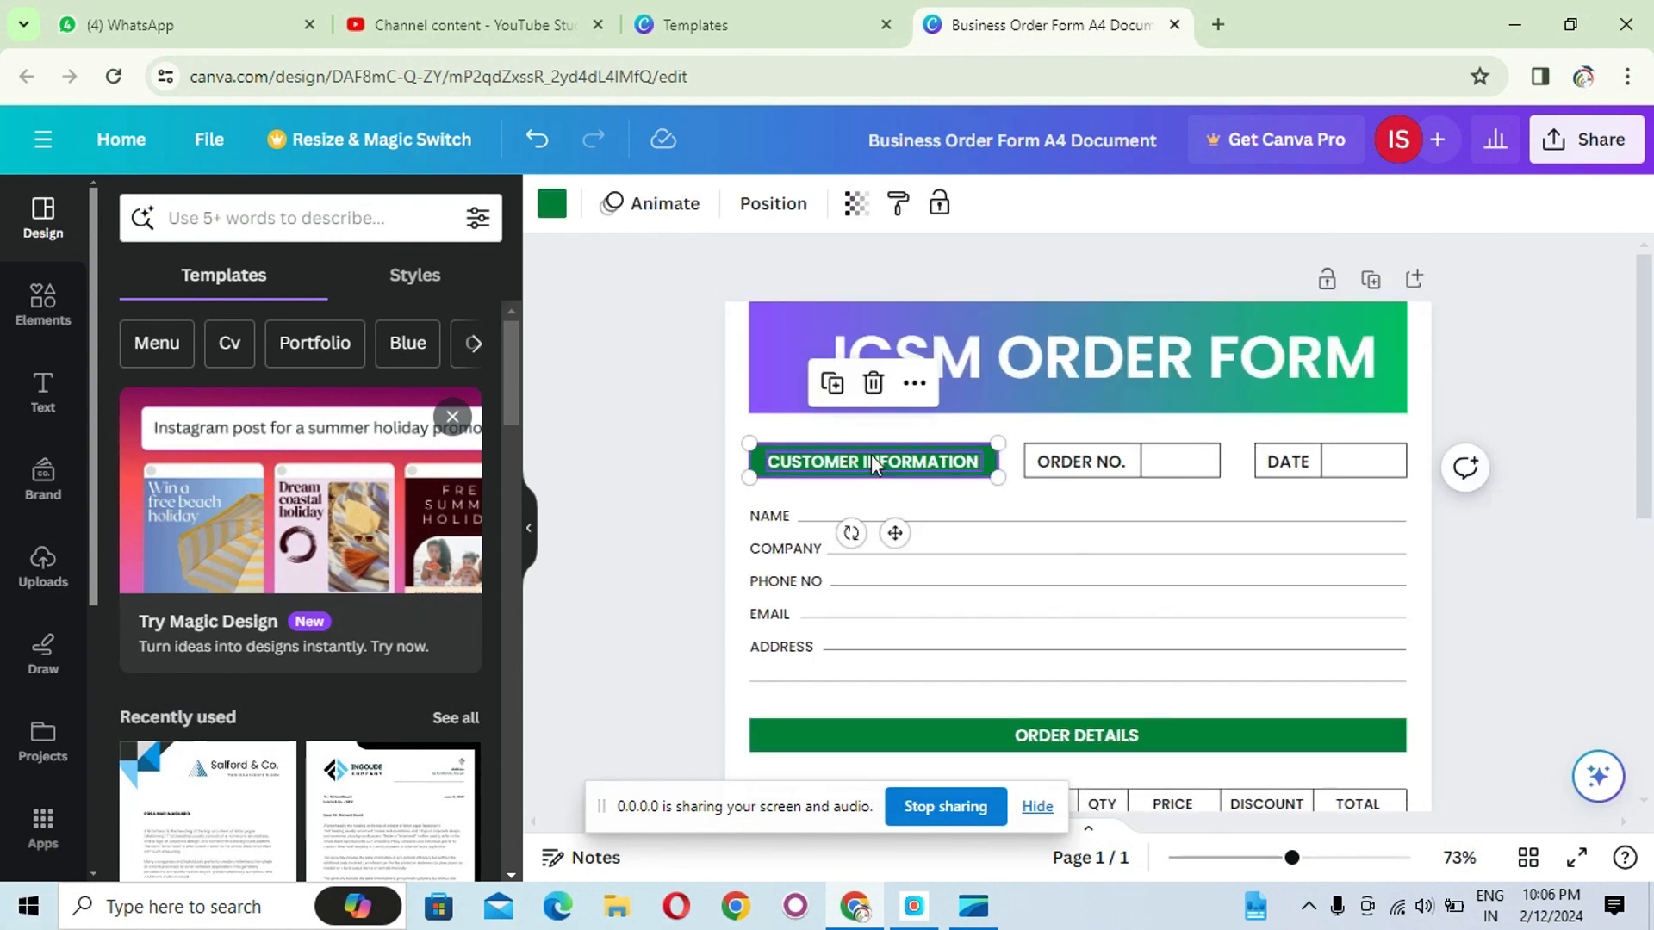
{"action": "left_click", "coordinate": [871, 461]}
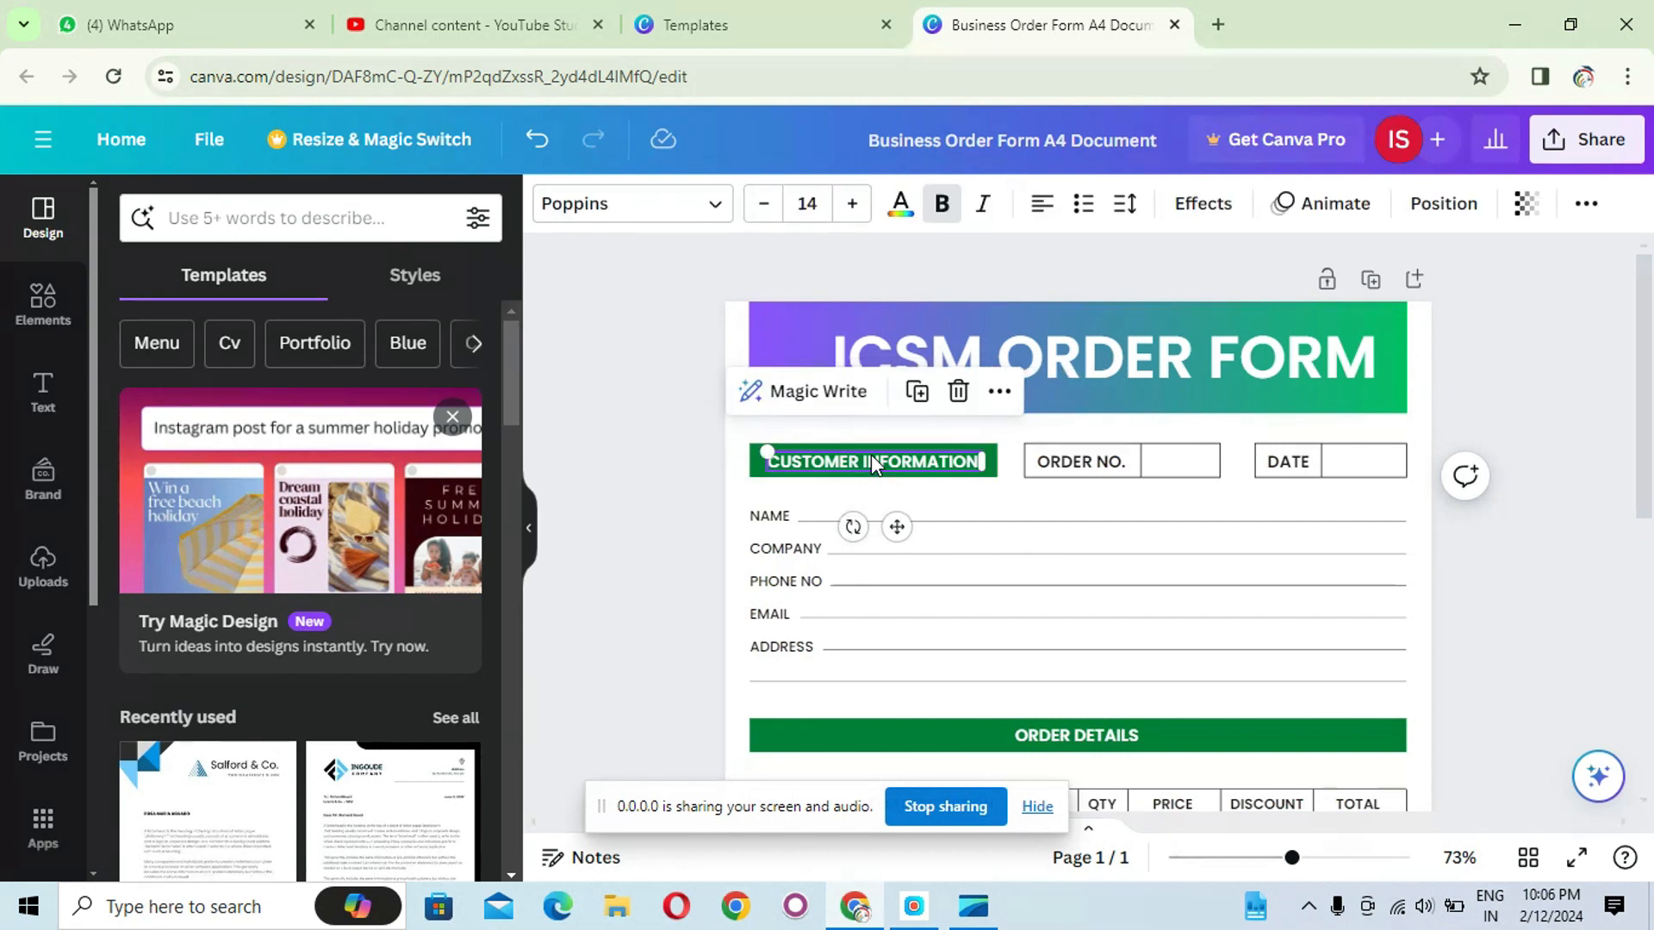
{"action": "left_click", "coordinate": [786, 515]}
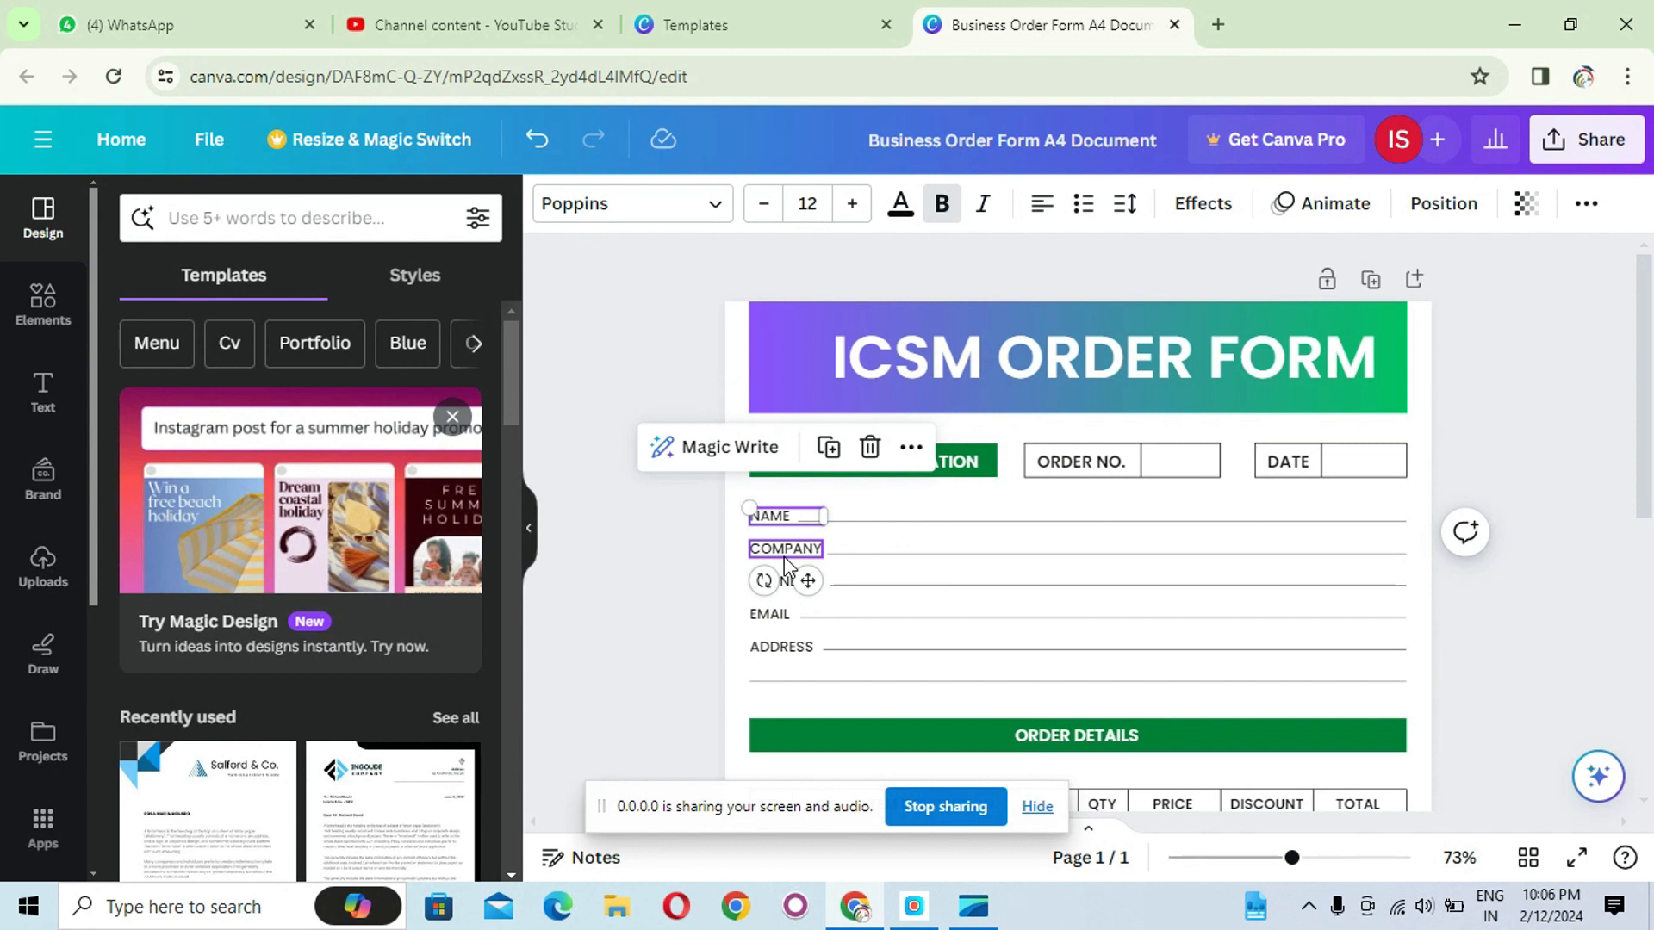
{"action": "left_click", "coordinate": [1066, 580]}
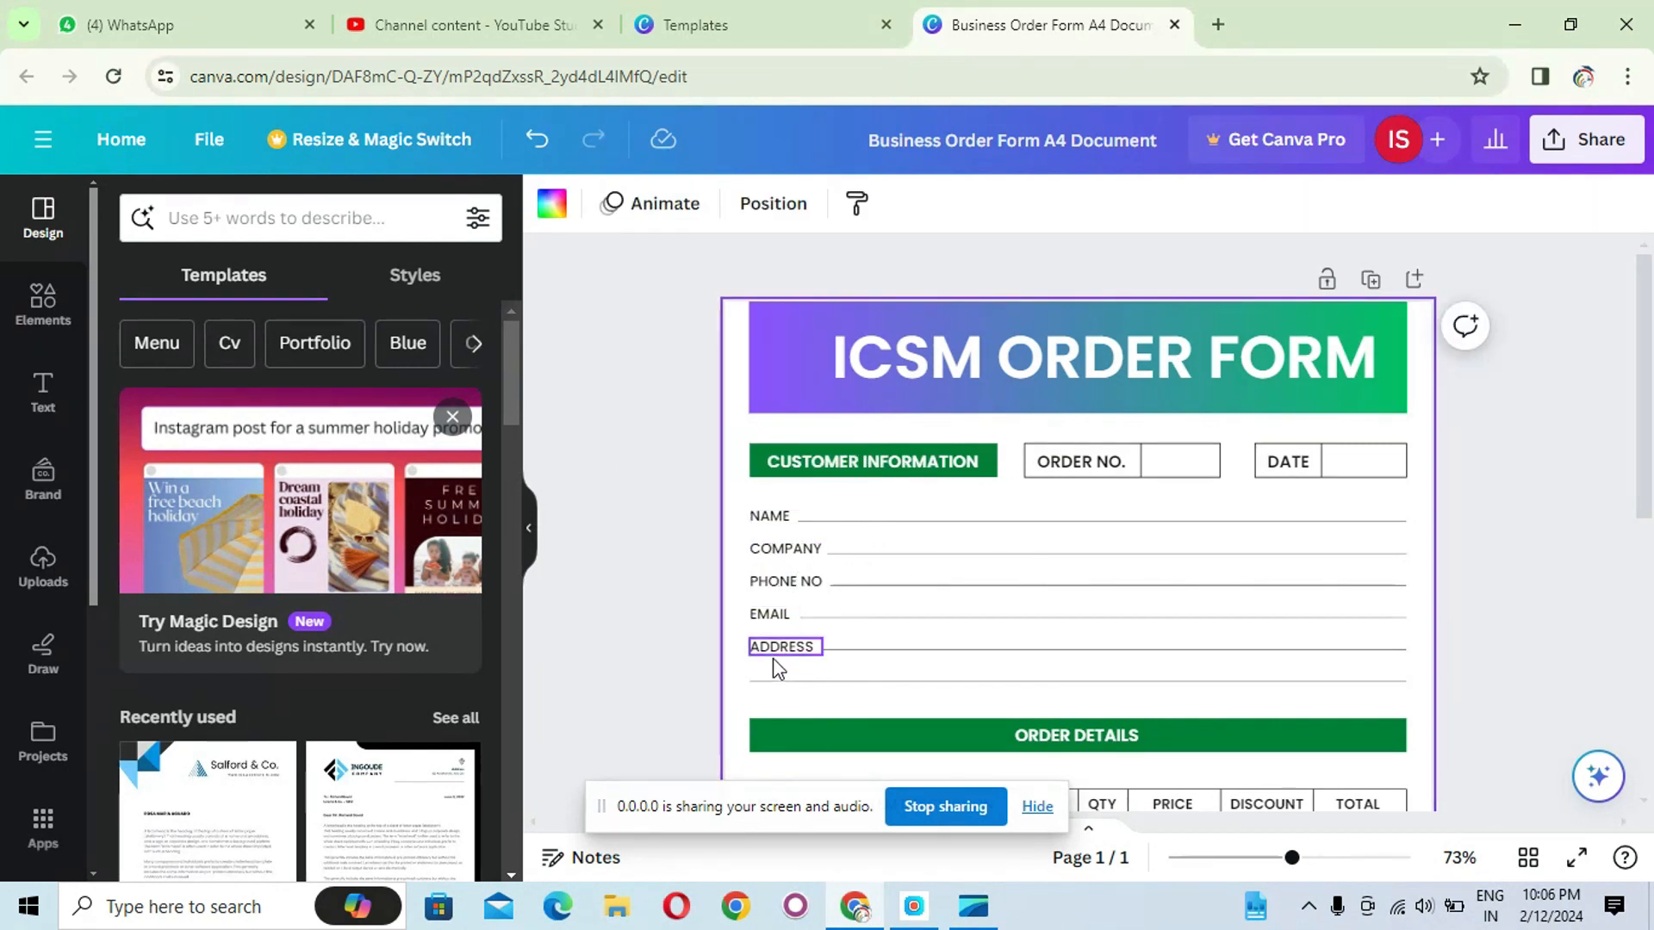
{"action": "left_click", "coordinate": [779, 553]}
{"action": "key", "text": "Delete"}
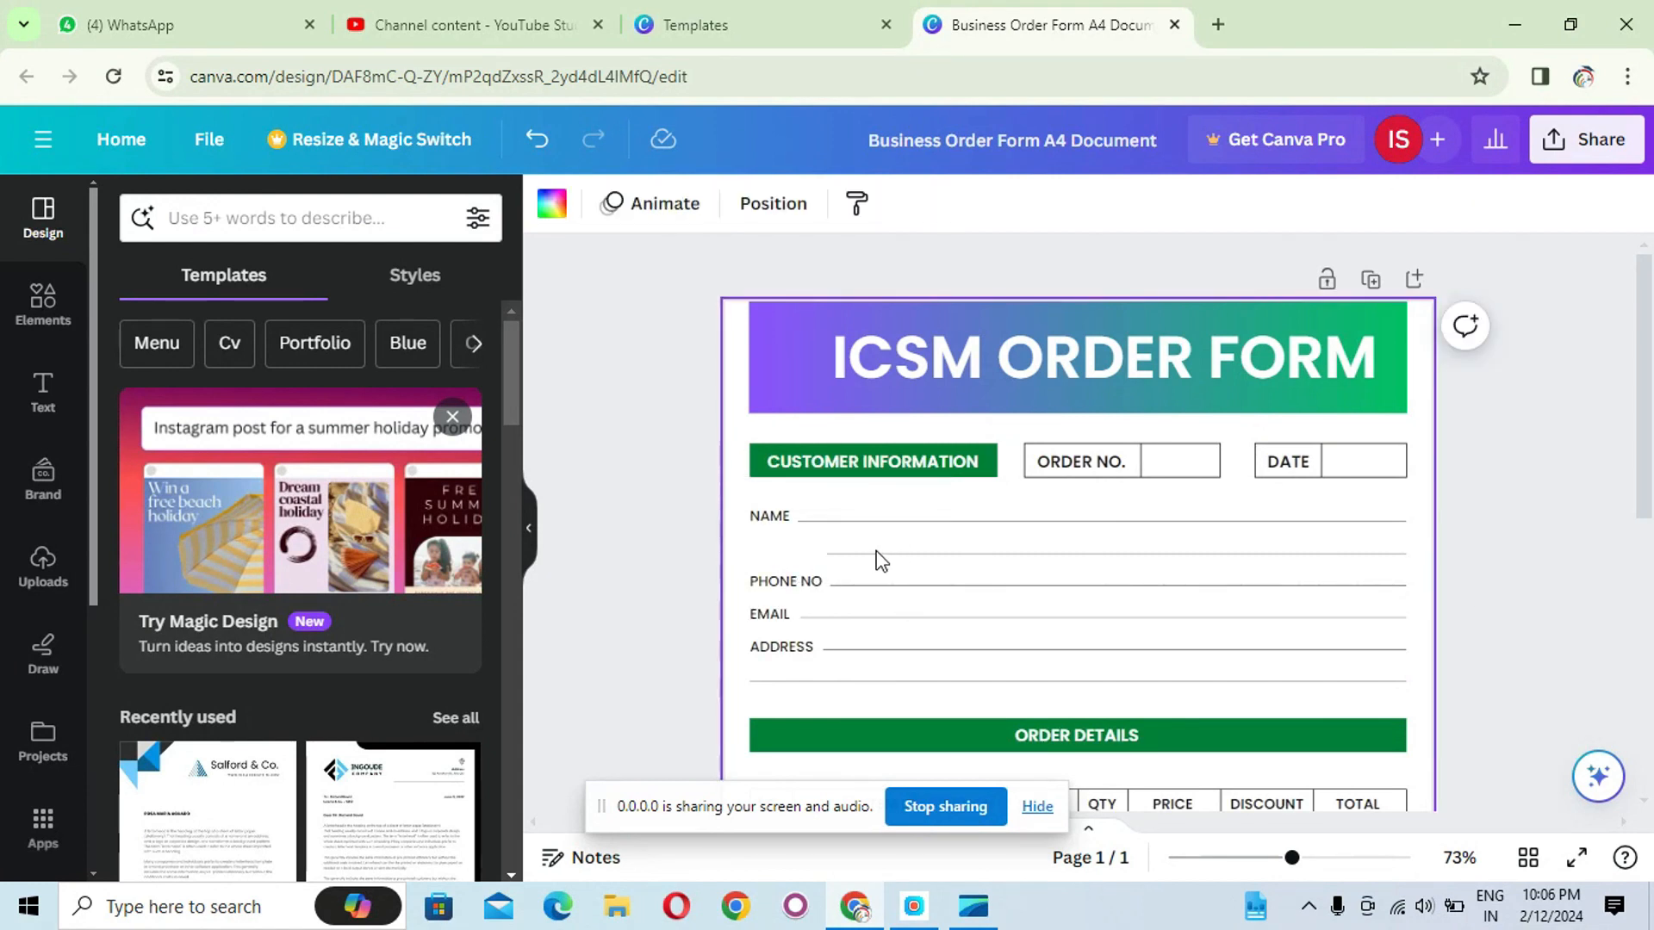
{"action": "left_click", "coordinate": [896, 556]}
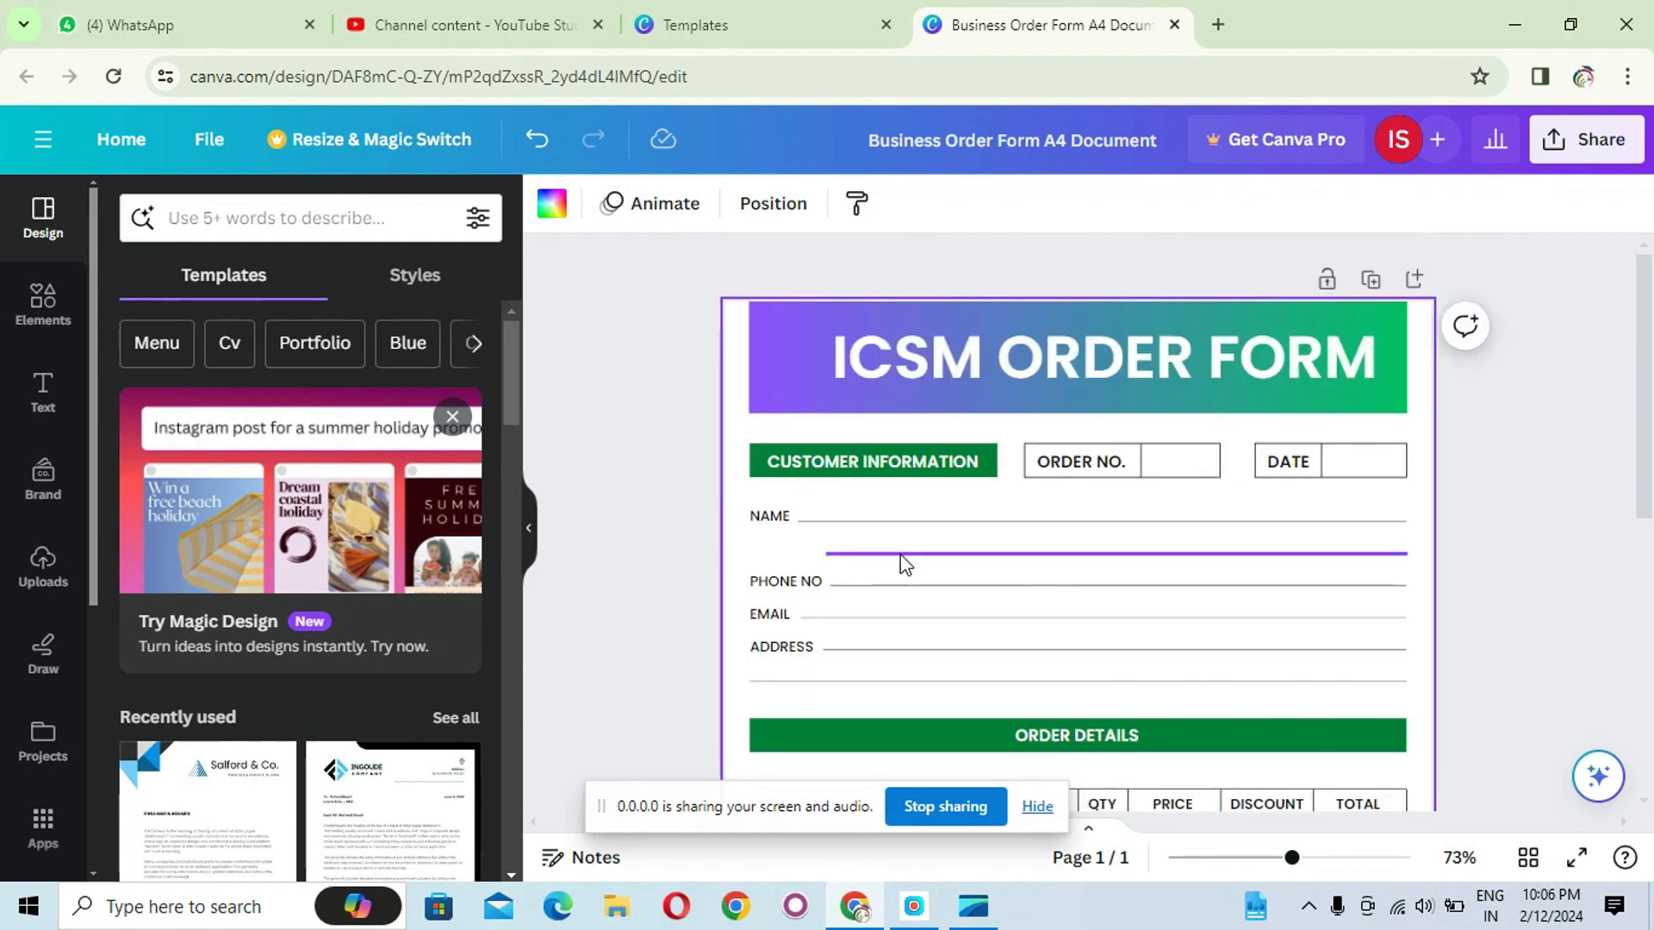
{"action": "key", "text": "Delete"}
- Move the PHONE NO, EMAIL and ADDRESS rows up to close the gap below NAME
{"action": "left_click_drag", "start_coordinate": [760, 563], "coordinate": [1407, 694]}
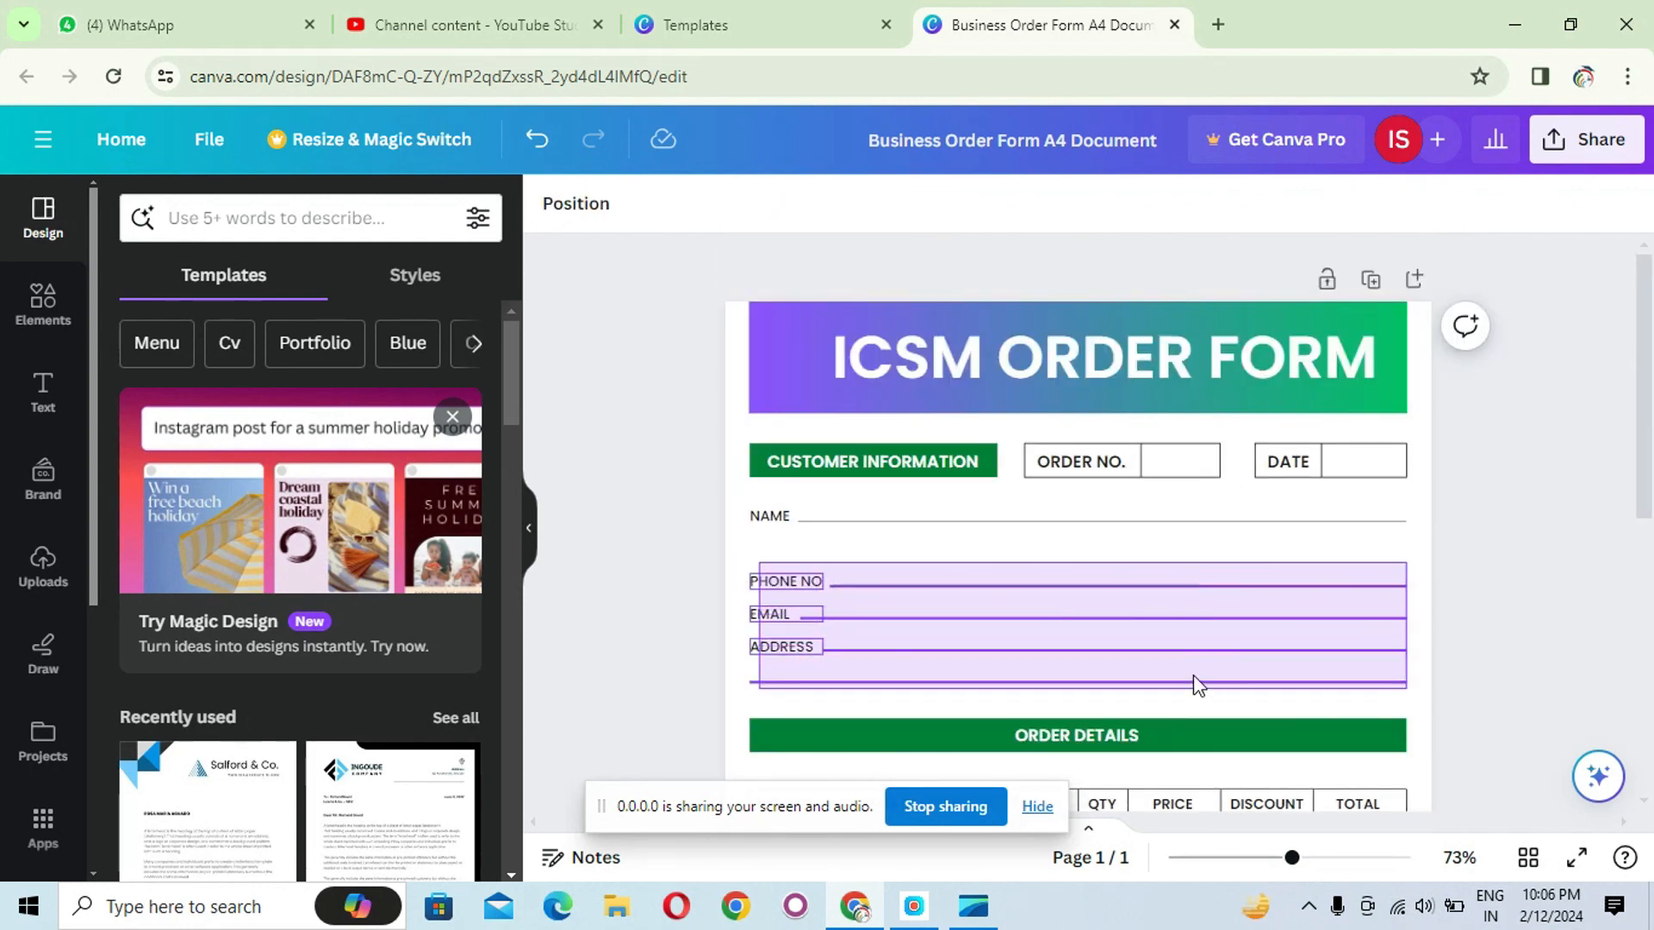
{"action": "mouse_move", "coordinate": [1196, 638]}
{"action": "left_mouse_down"}
{"action": "mouse_move", "coordinate": [1189, 580]}
{"action": "mouse_move", "coordinate": [1193, 610]}
{"action": "left_mouse_up"}
{"action": "left_click", "coordinate": [1522, 597]}
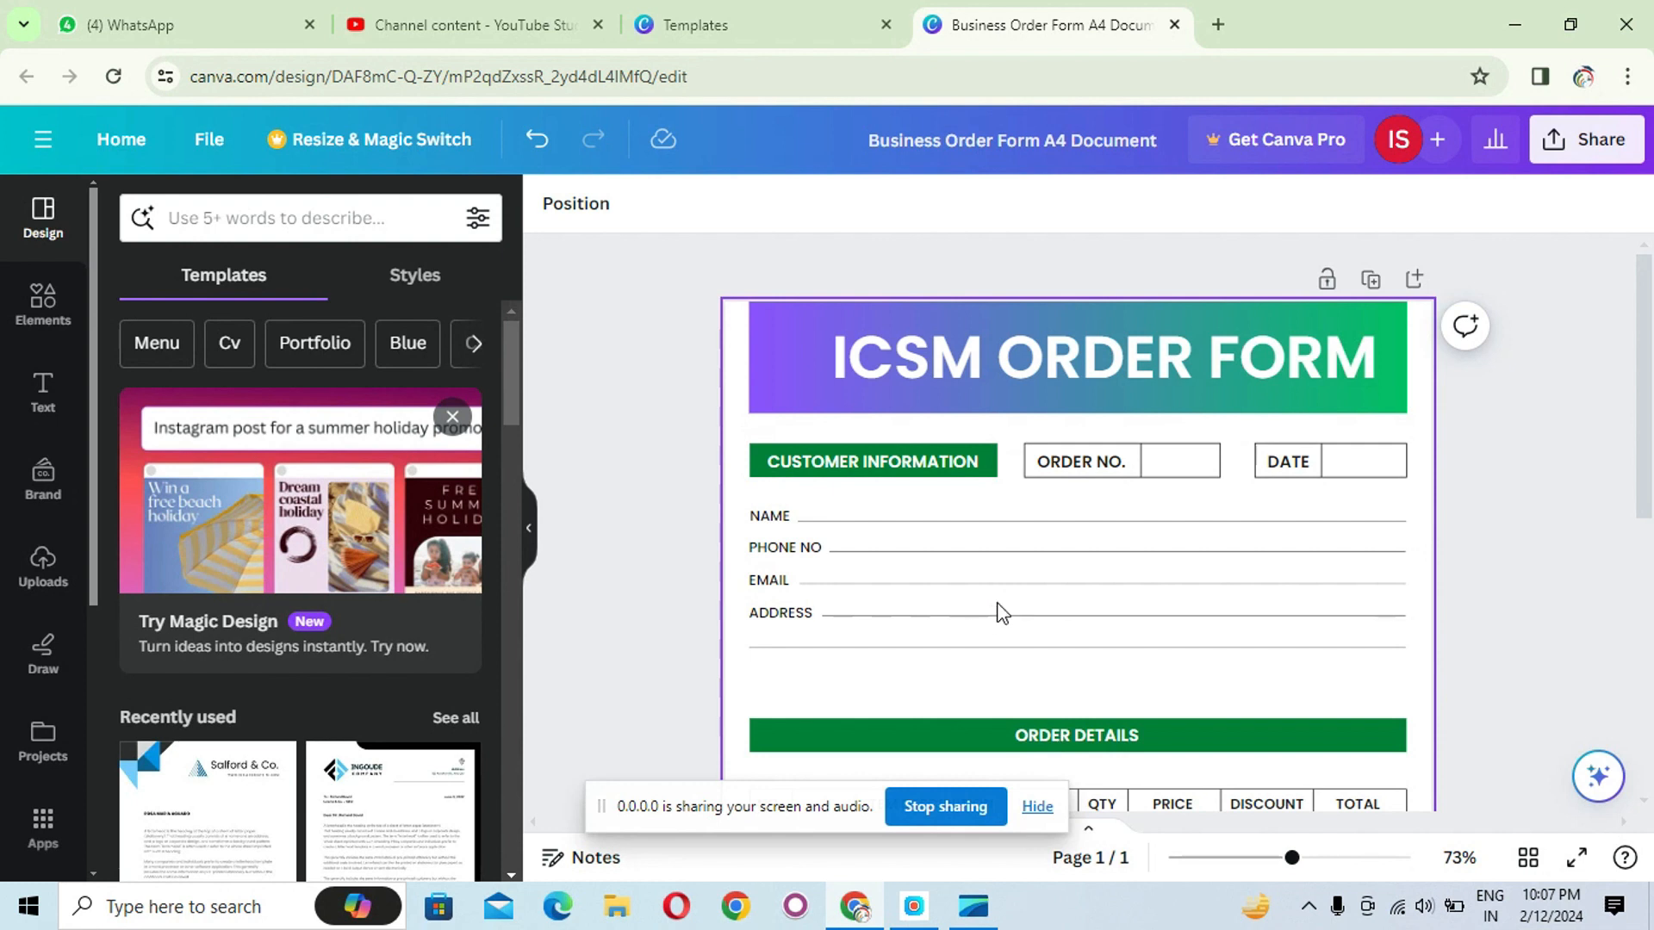
- Fill the CUSTOMER INFORMATION bar with the purple-to-green linear gradient from the document colours
{"action": "scroll", "coordinate": [1081, 611], "scroll_direction": "down", "scroll_amount": 3}
{"action": "scroll", "coordinate": [1065, 590], "scroll_direction": "up", "scroll_amount": 3}
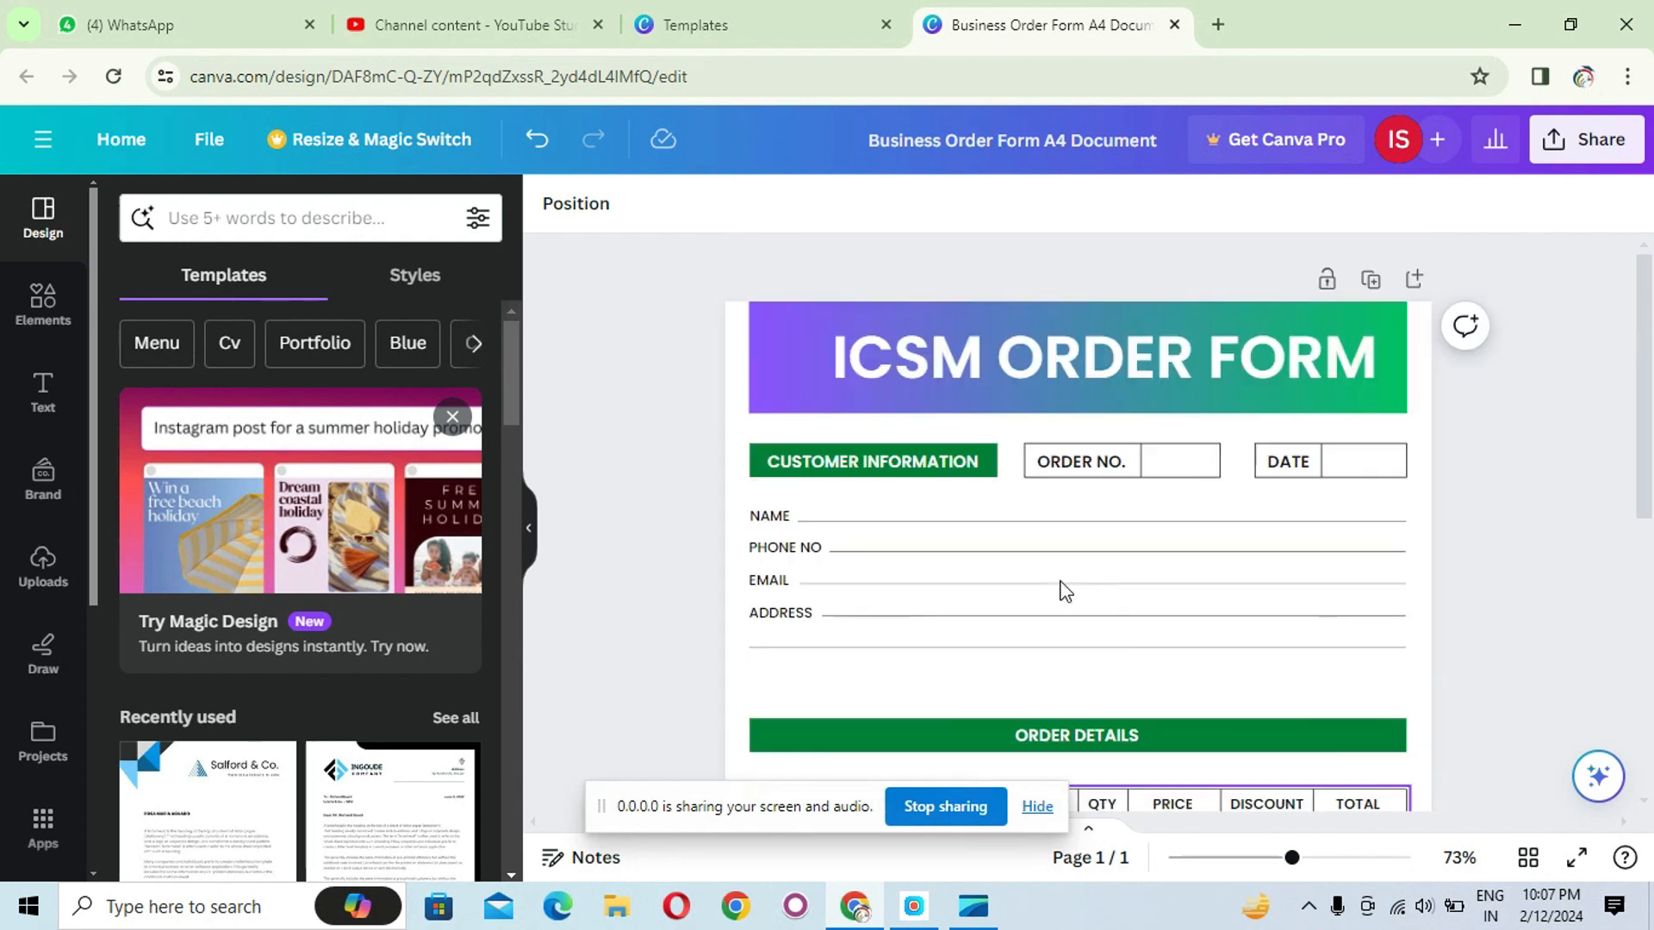
{"action": "left_click", "coordinate": [767, 472]}
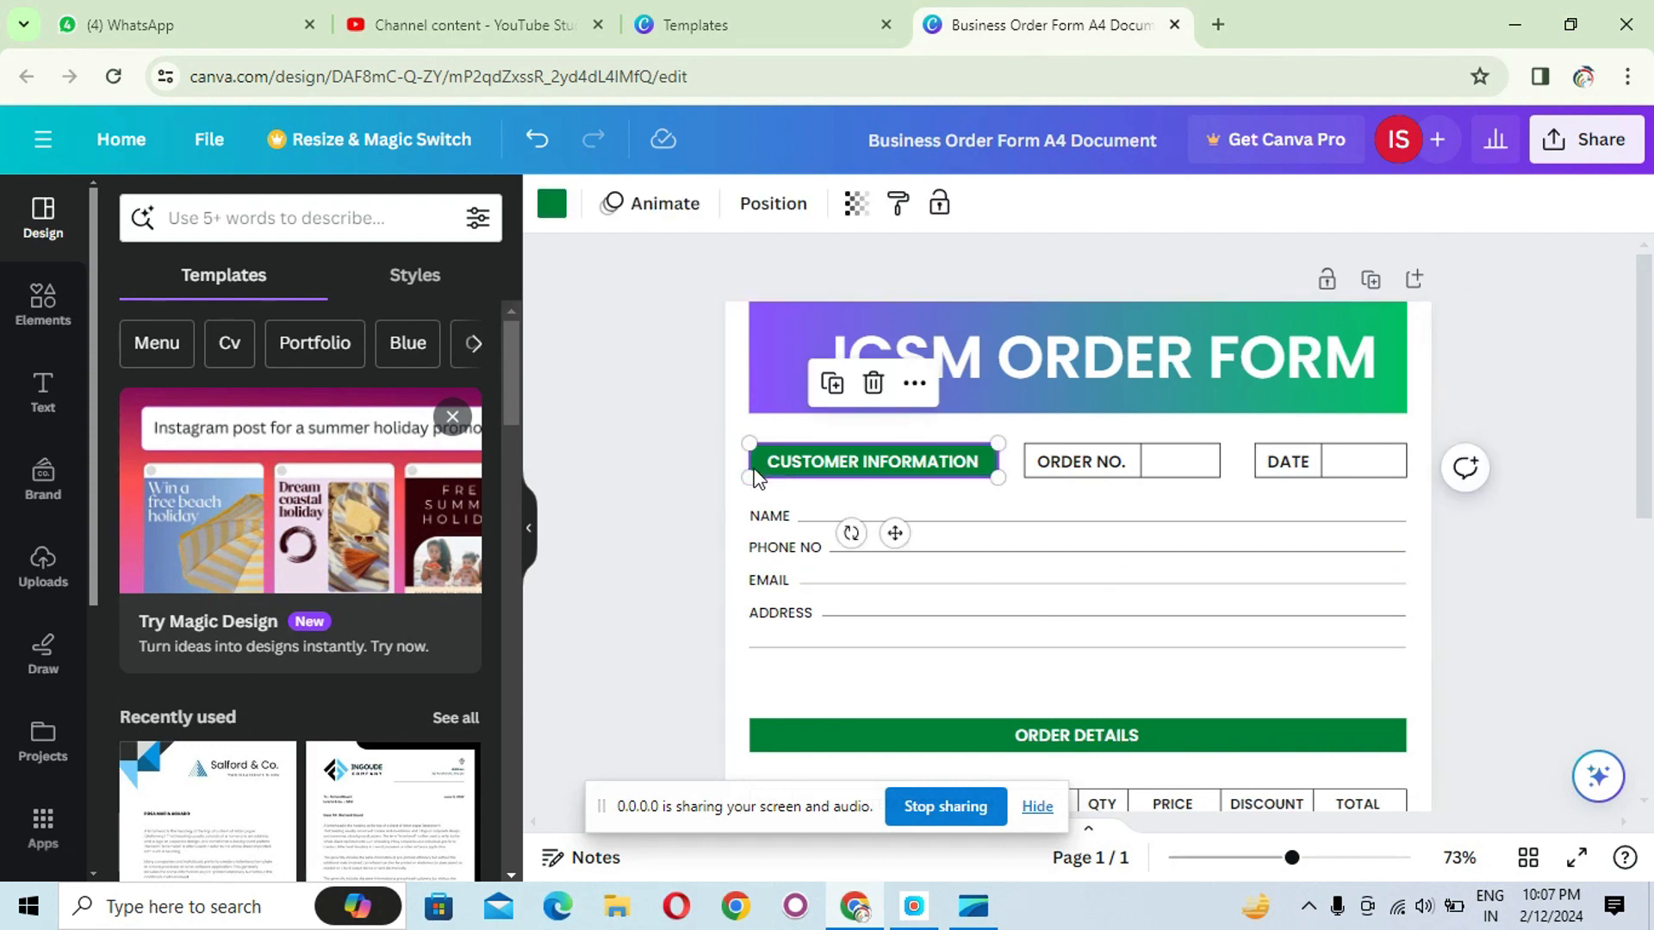
{"action": "left_click", "coordinate": [550, 207]}
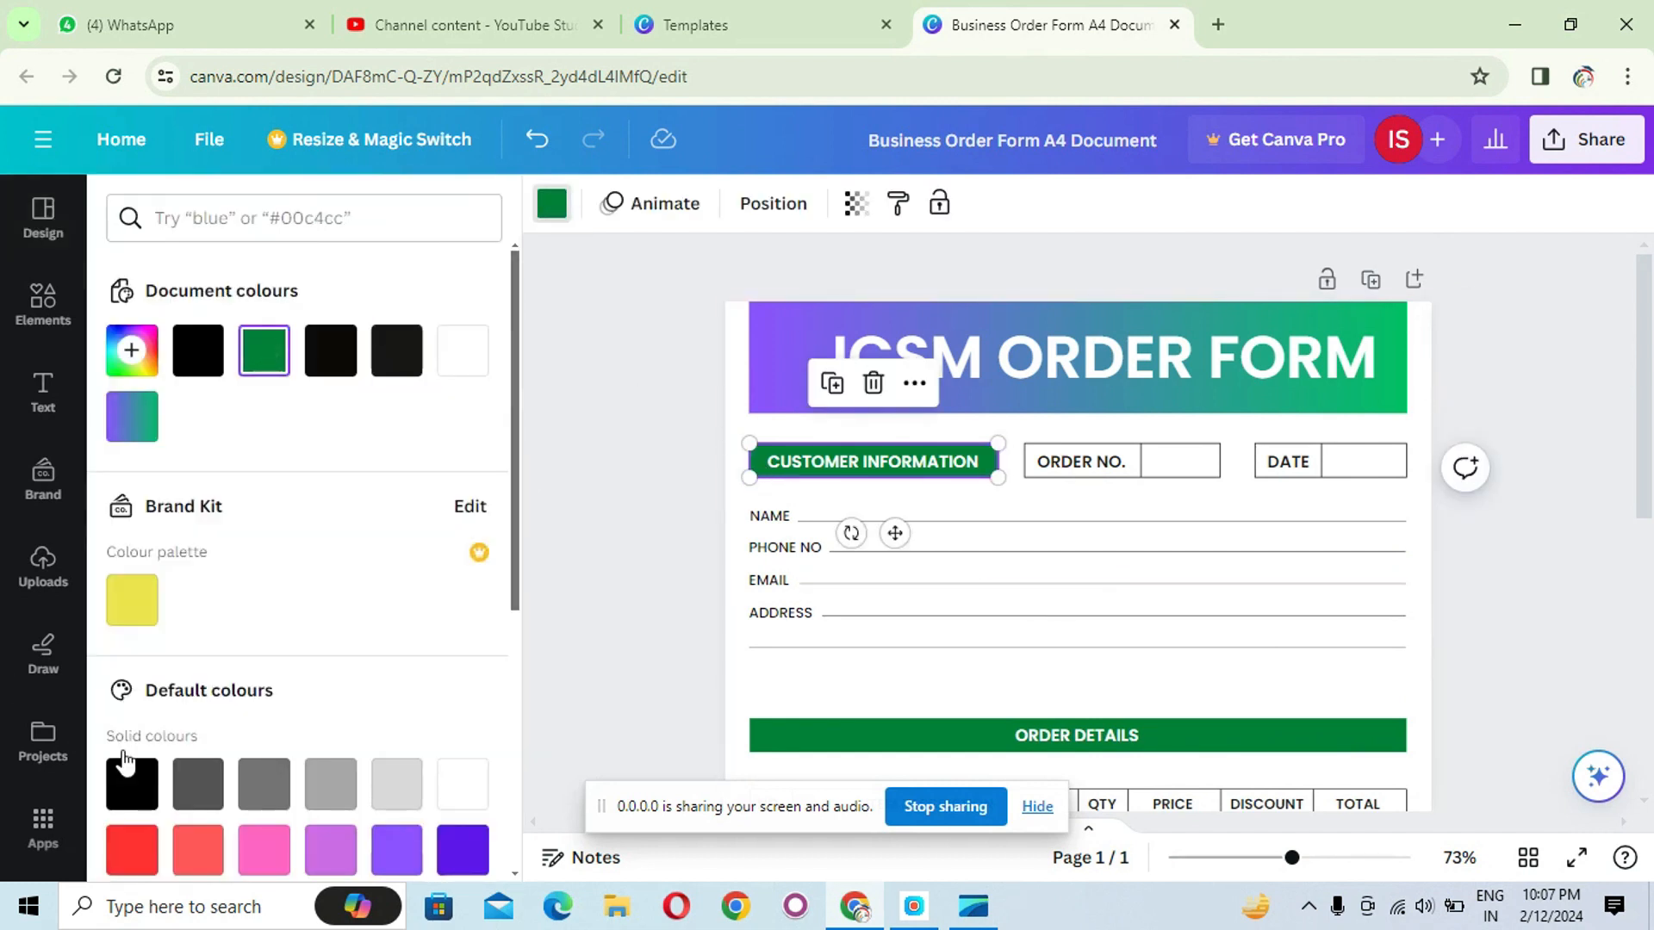
{"action": "scroll", "coordinate": [269, 690], "scroll_direction": "down", "scroll_amount": 5}
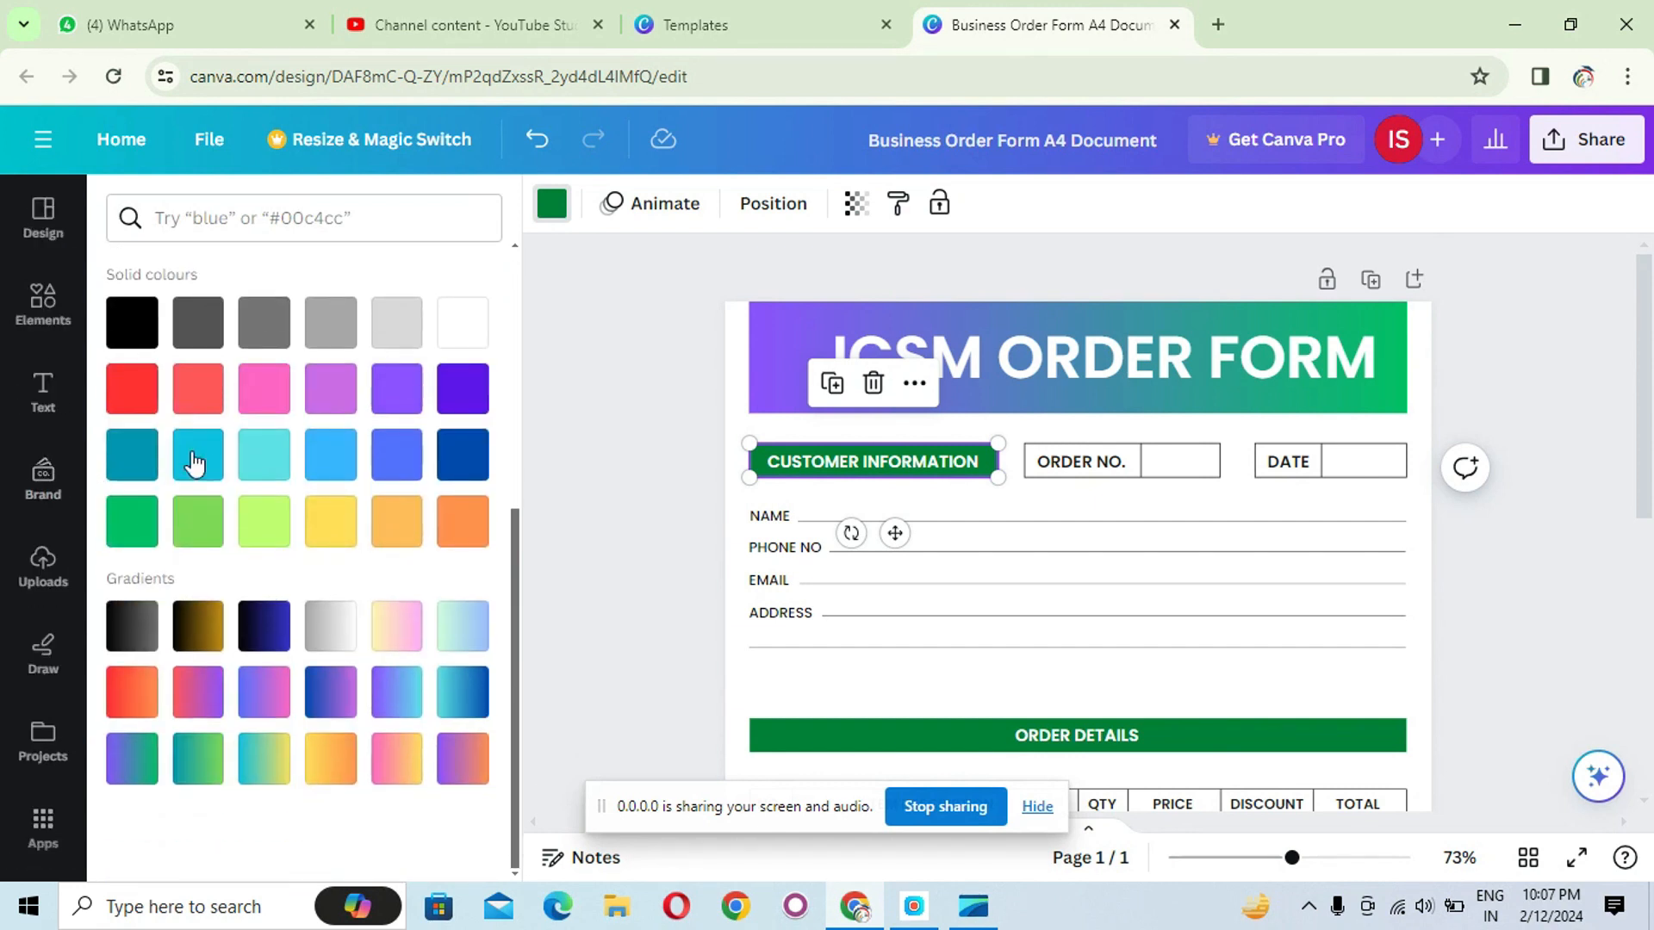
{"action": "scroll", "coordinate": [127, 465], "scroll_direction": "up", "scroll_amount": 3}
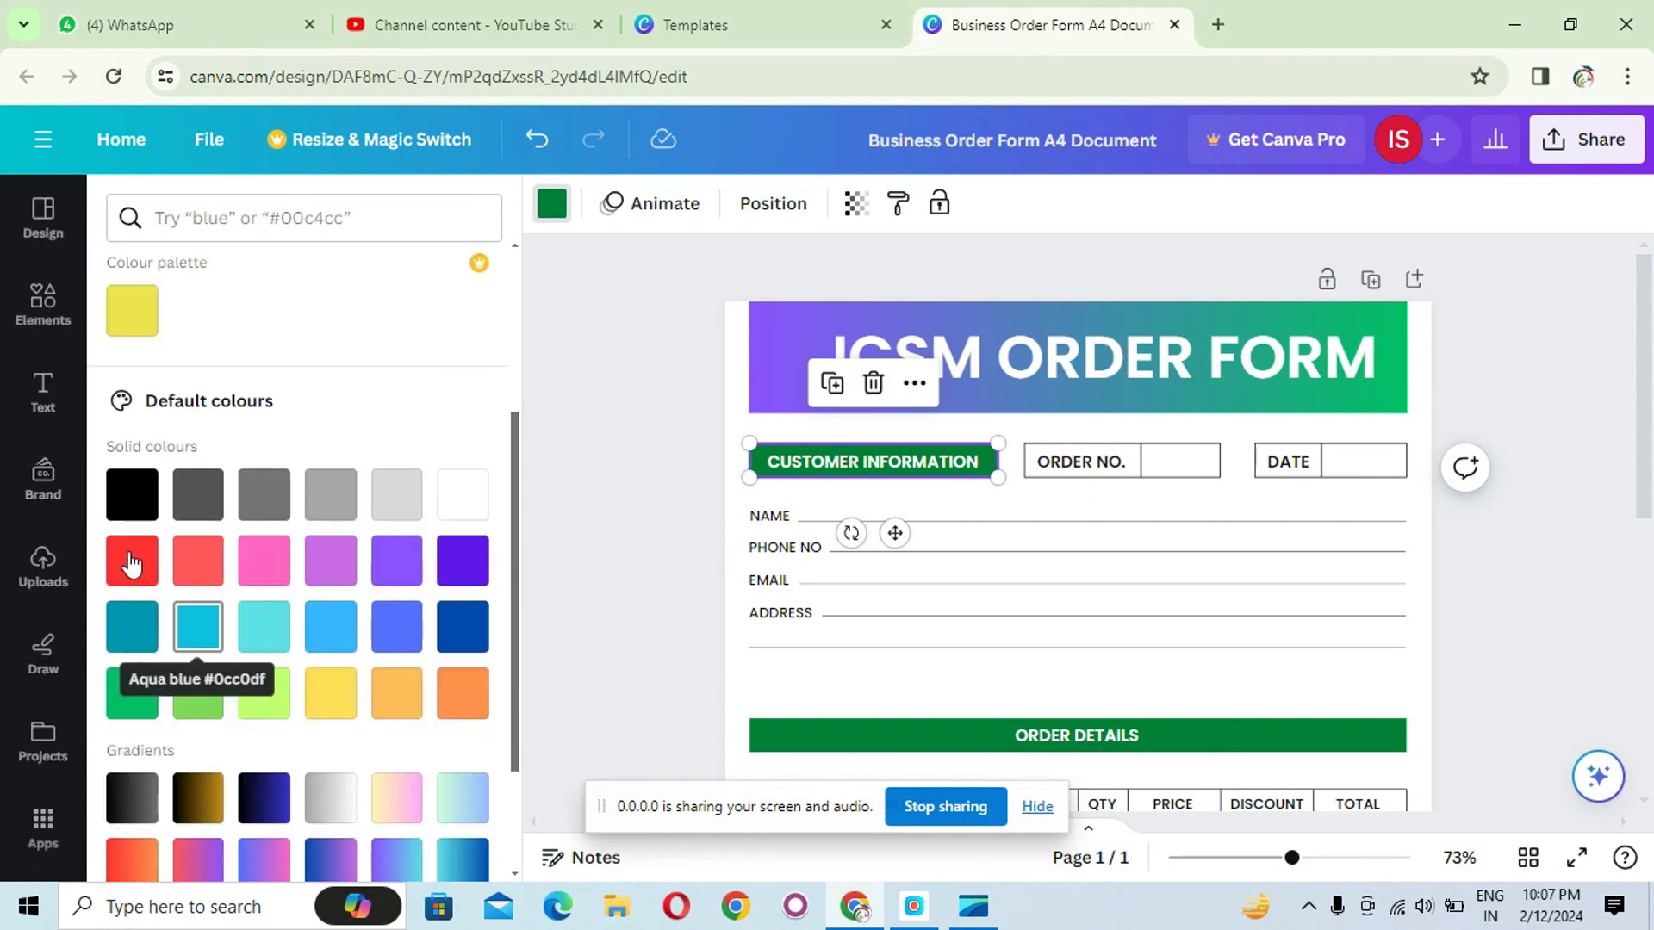
{"action": "scroll", "coordinate": [138, 646], "scroll_direction": "up", "scroll_amount": 3}
{"action": "left_click", "coordinate": [138, 427]}
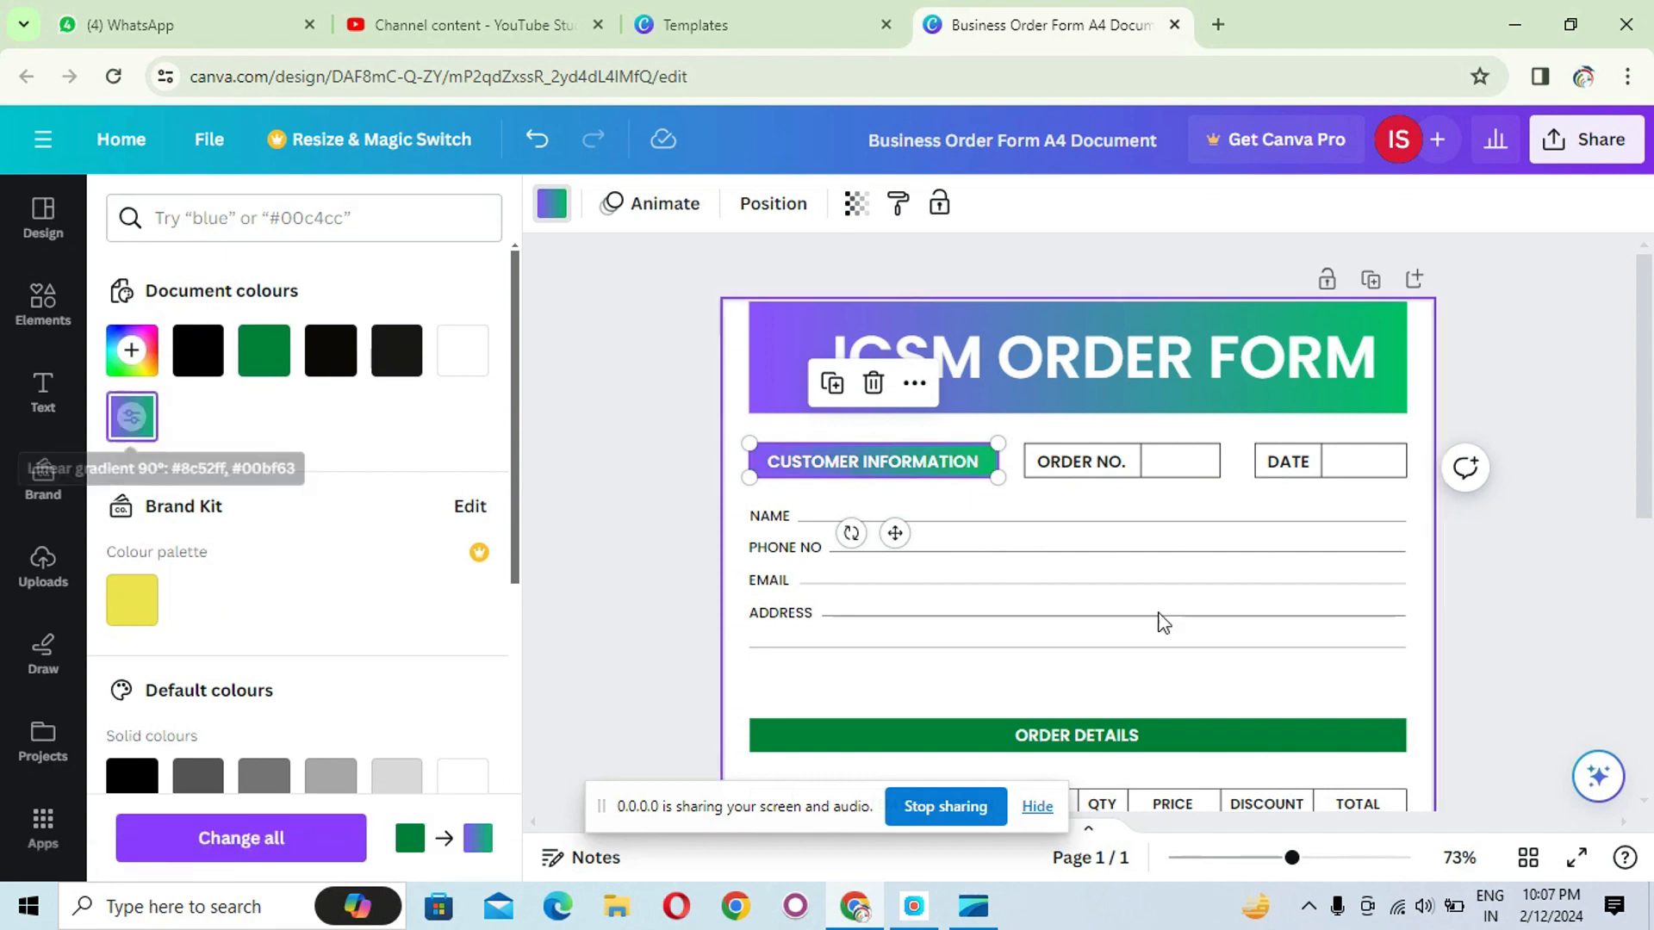
{"action": "key", "text": "Escape"}
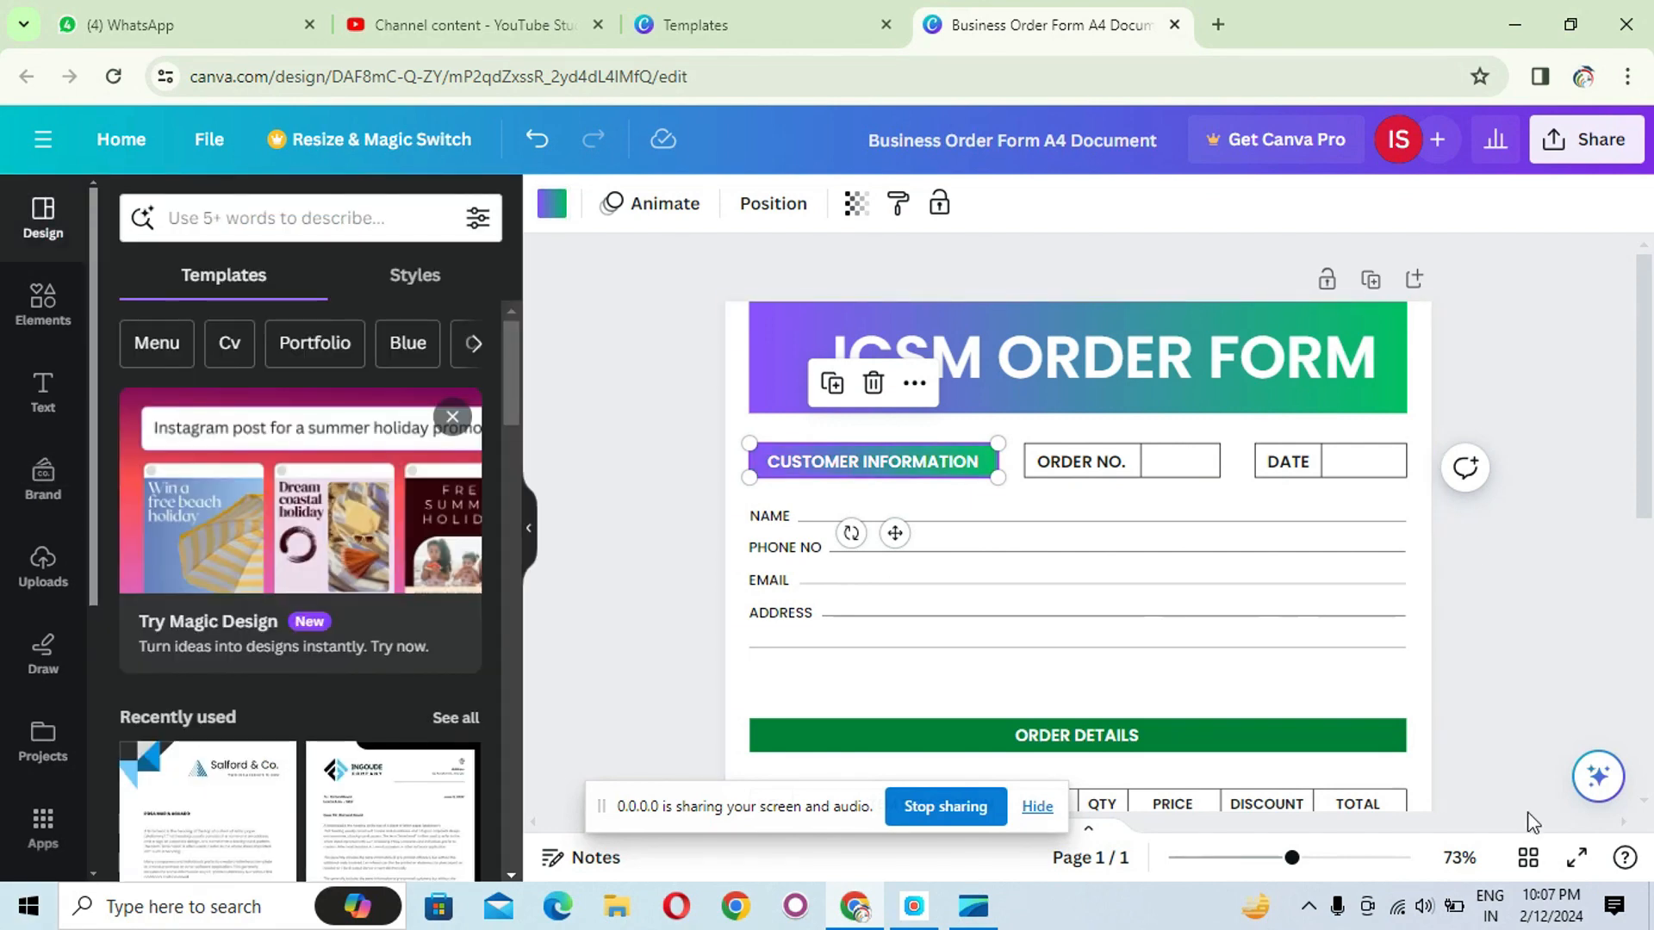
- Rename the ITEM DESCRIPTION column heading in the order details table to SERVICE \ PRODUCT
{"action": "scroll", "coordinate": [1524, 698], "scroll_direction": "down", "scroll_amount": 2}
{"action": "scroll", "coordinate": [1481, 672], "scroll_direction": "down", "scroll_amount": 4}
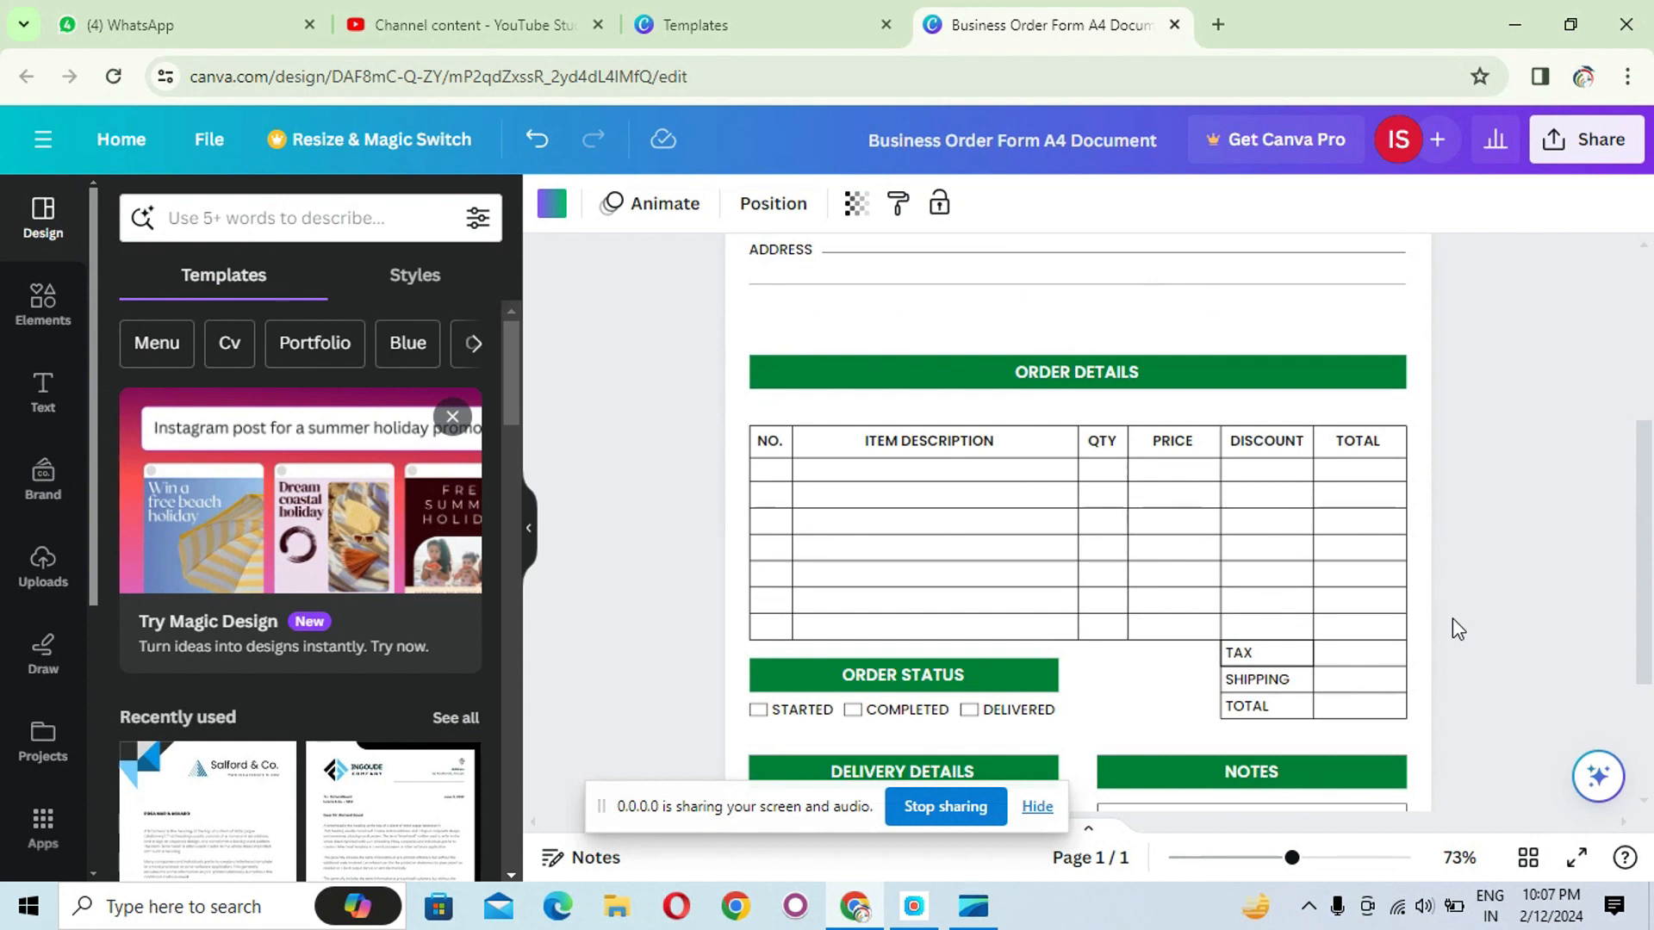
{"action": "left_click", "coordinate": [916, 445]}
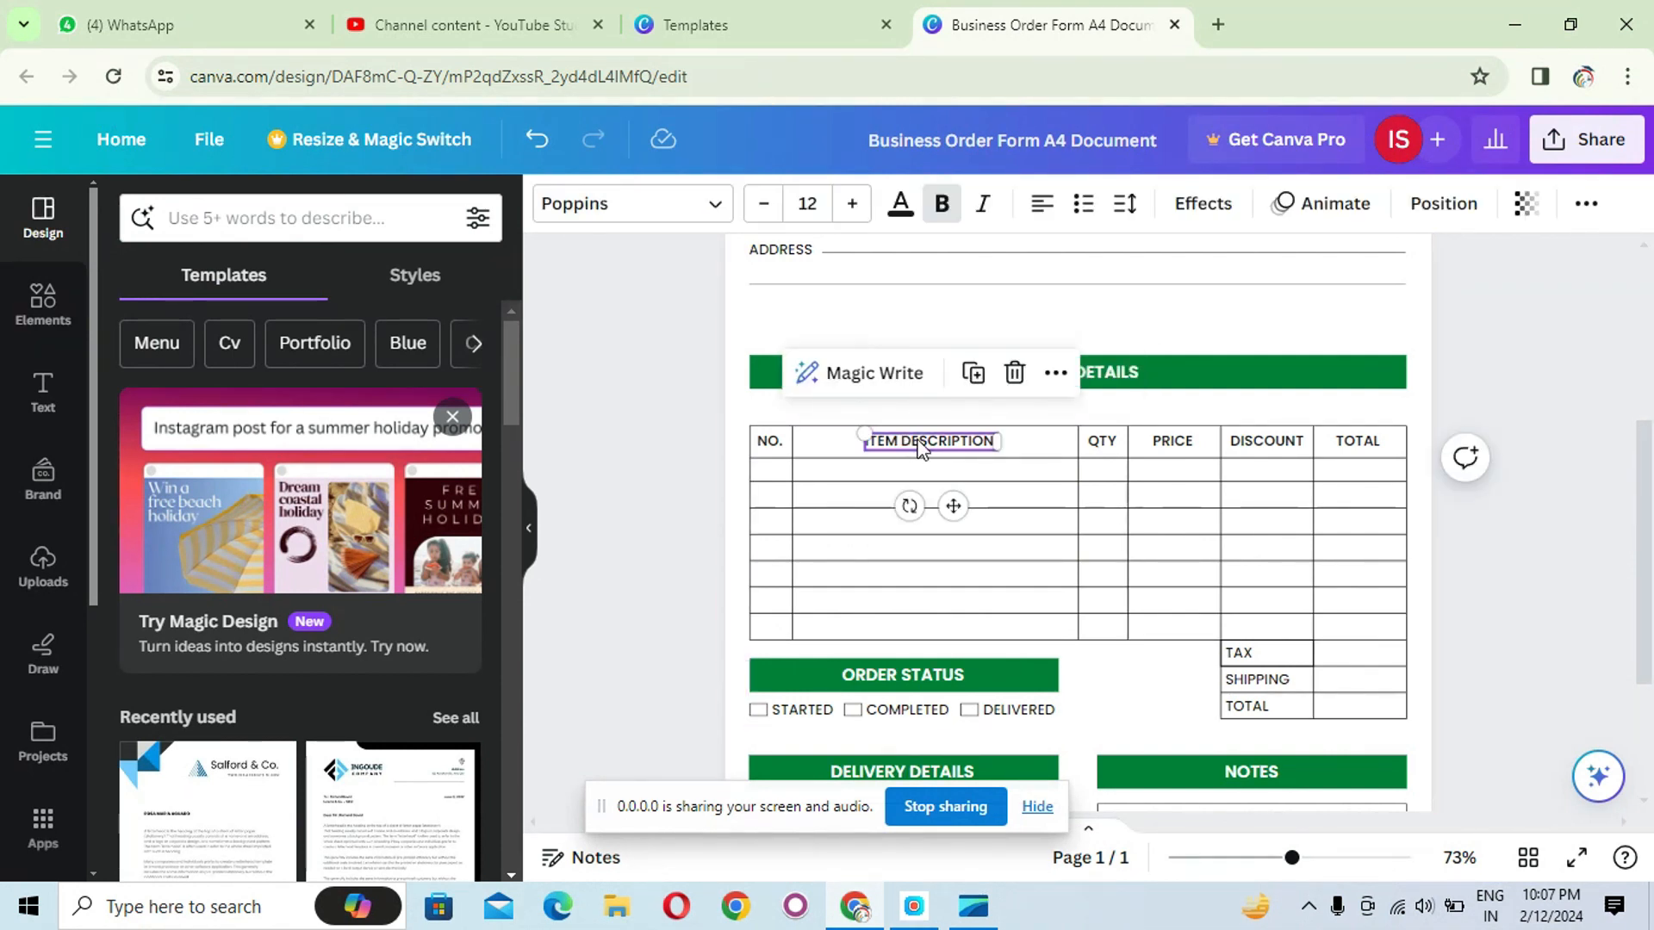
{"action": "double_click", "coordinate": [919, 442]}
{"action": "left_click", "coordinate": [908, 441]}
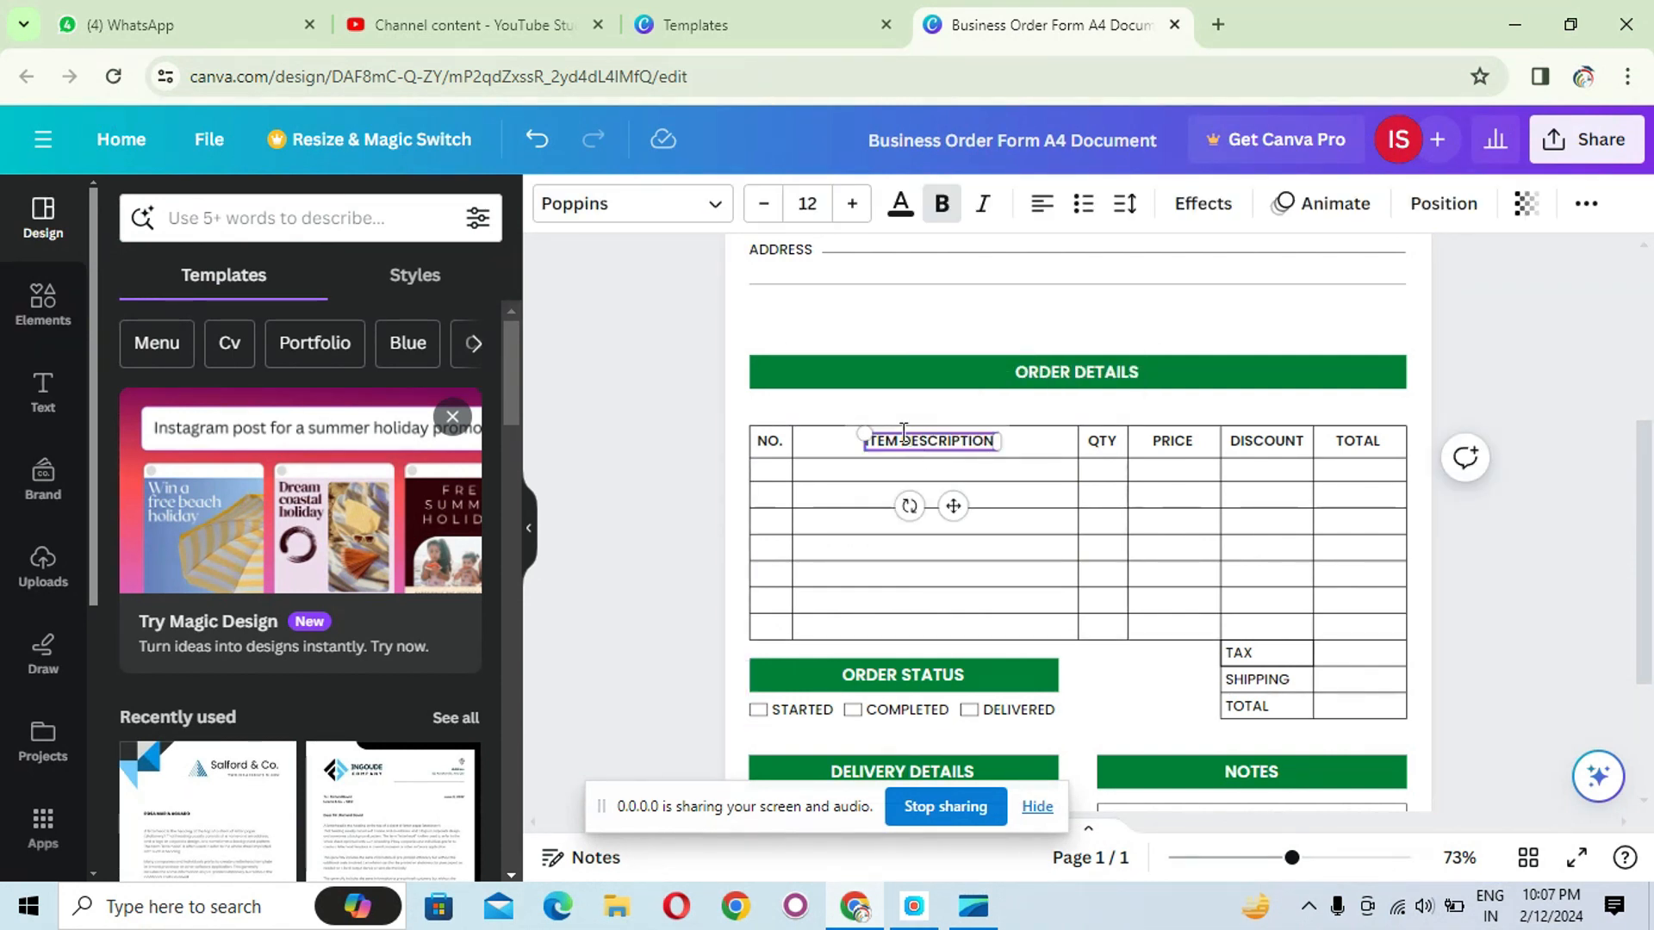
{"action": "left_click", "coordinate": [964, 441], "text": "shift"}
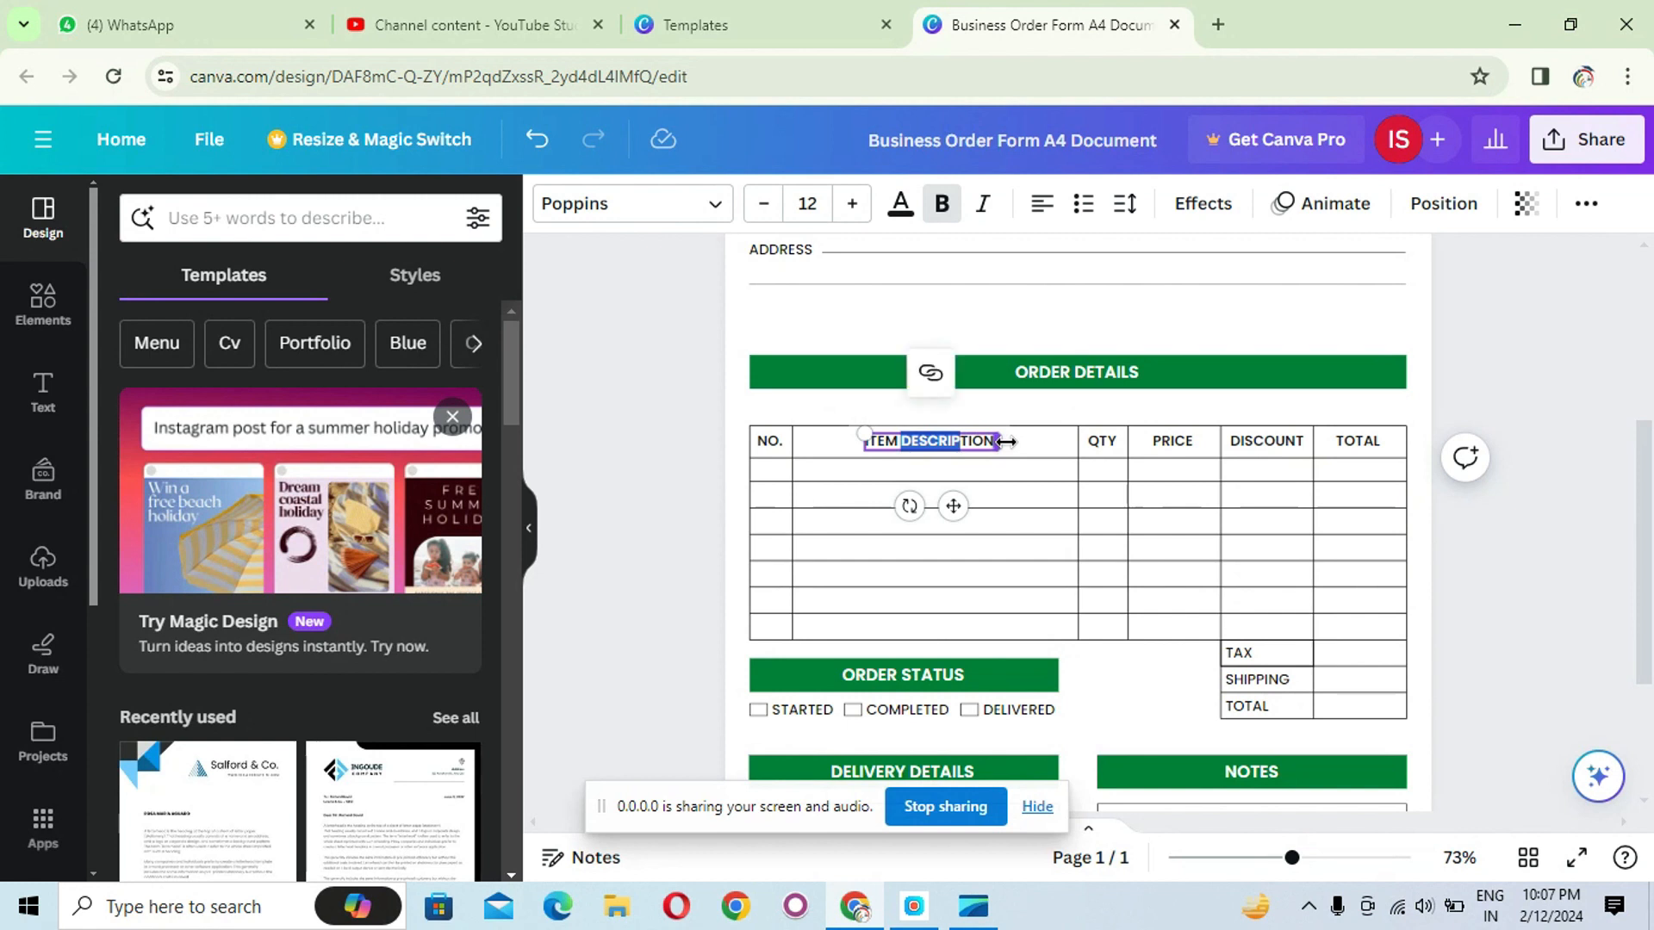
{"action": "key", "text": "ctrl+a"}
{"action": "type", "text": "S"}
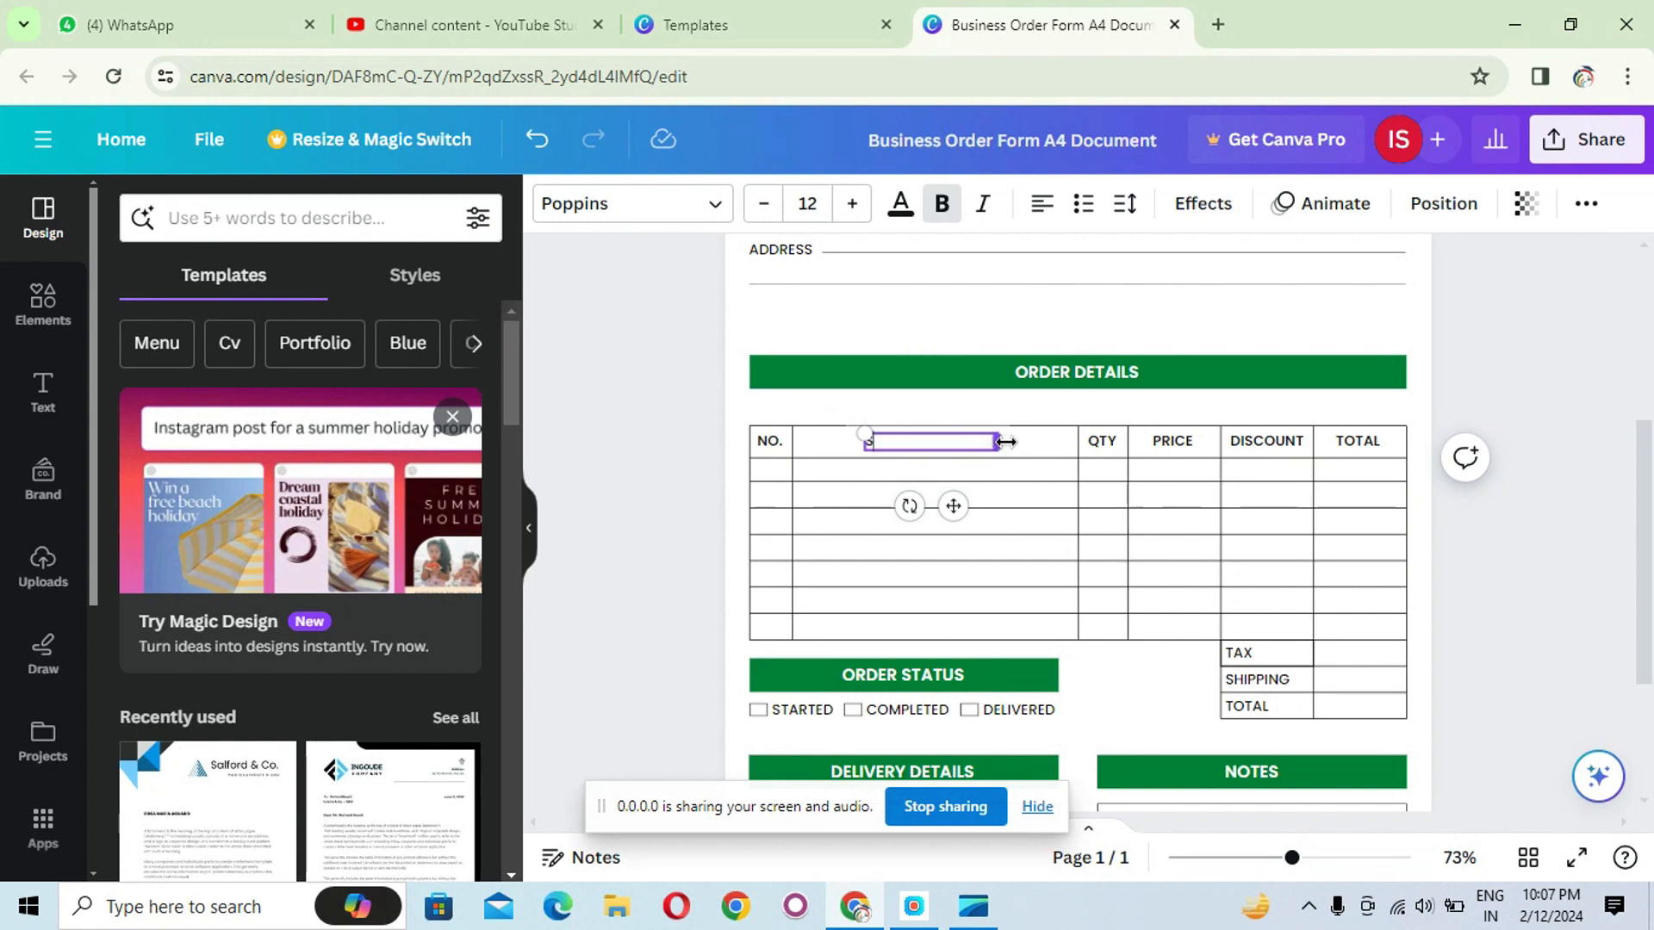
{"action": "type", "text": "ERVICE \\ PRODUCT"}
{"action": "left_click", "coordinate": [1539, 456]}
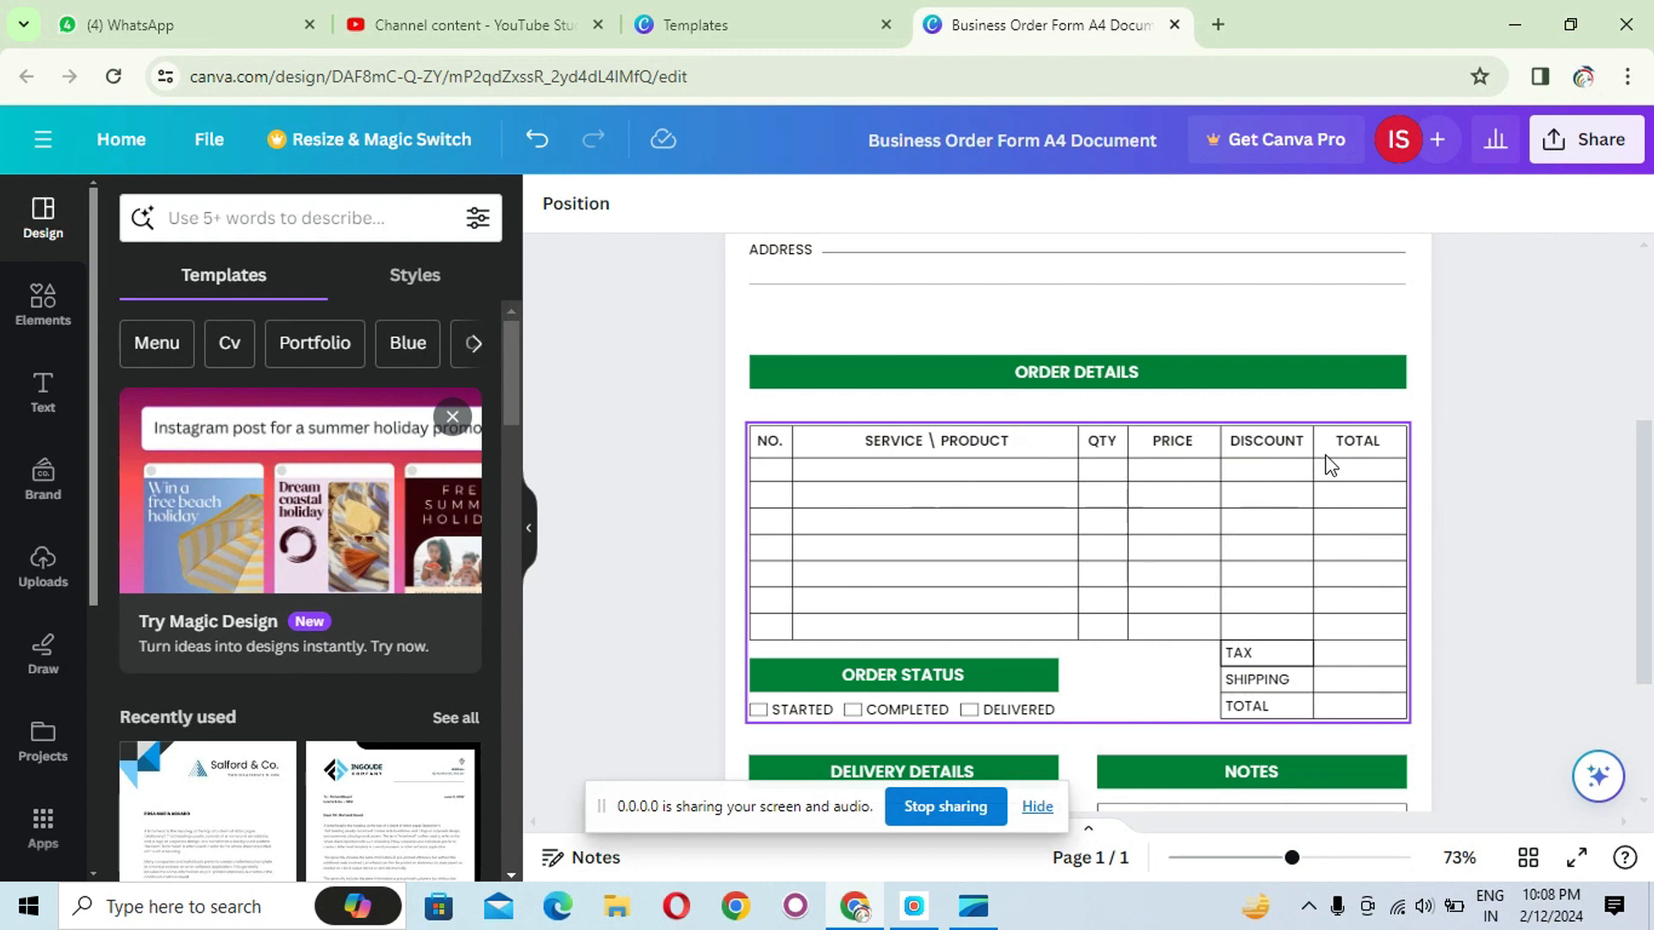
- Rename the DISCOUNT column heading to OFFER
{"action": "left_click", "coordinate": [1266, 446]}
{"action": "left_click", "coordinate": [1268, 444]}
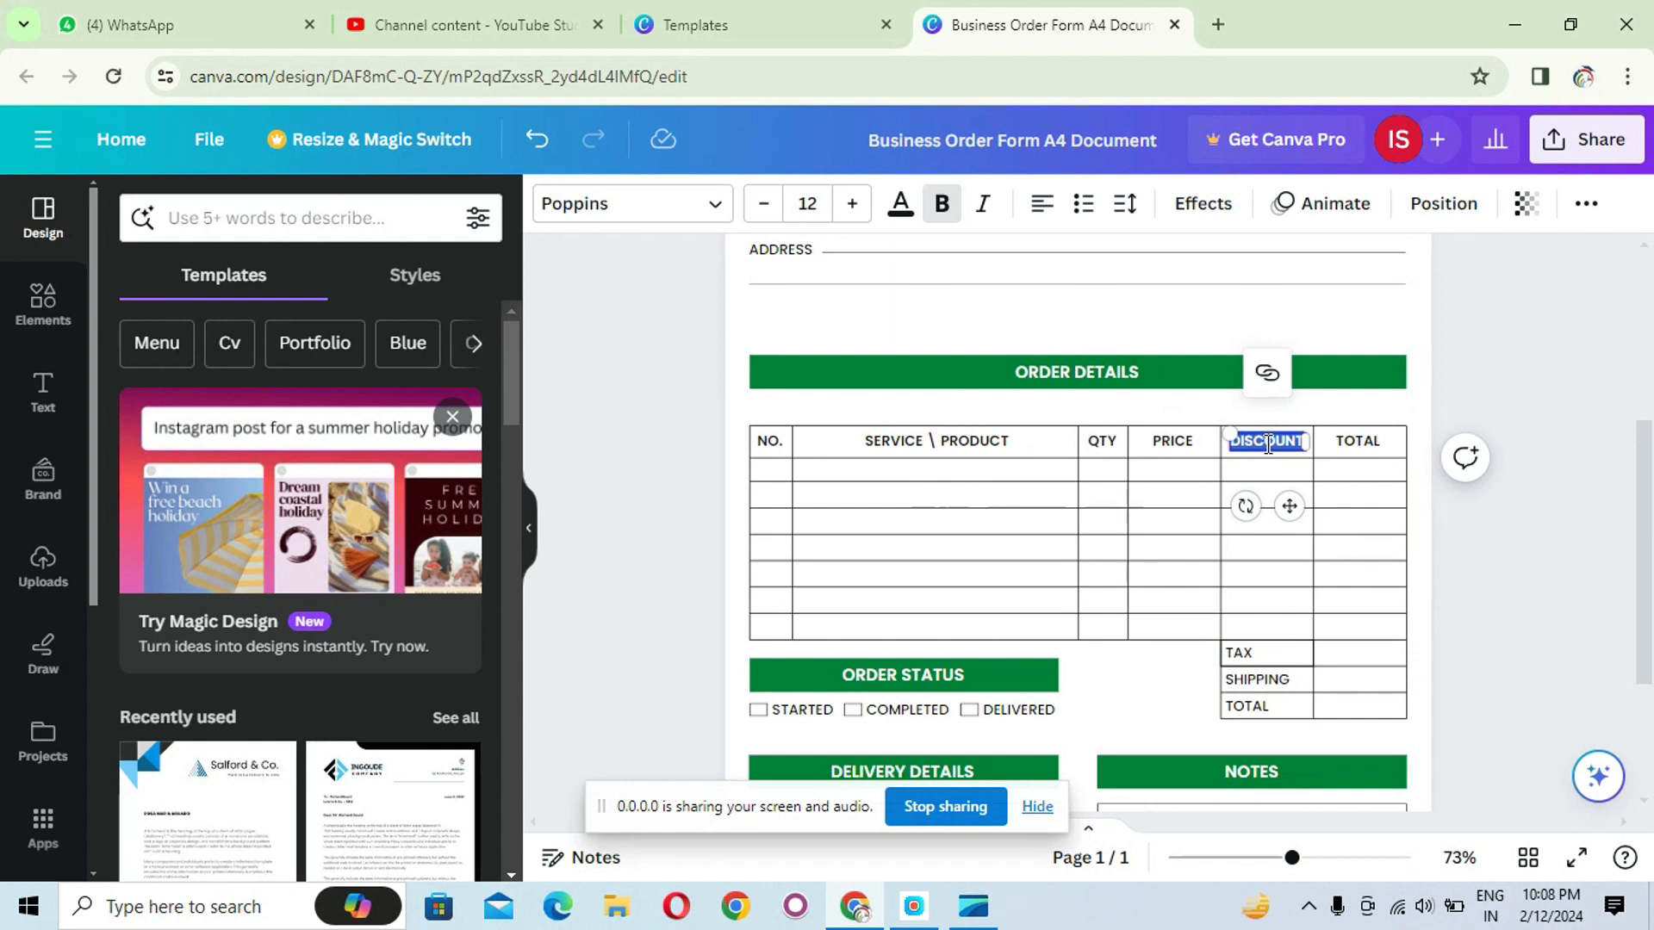
{"action": "type", "text": "OFFER"}
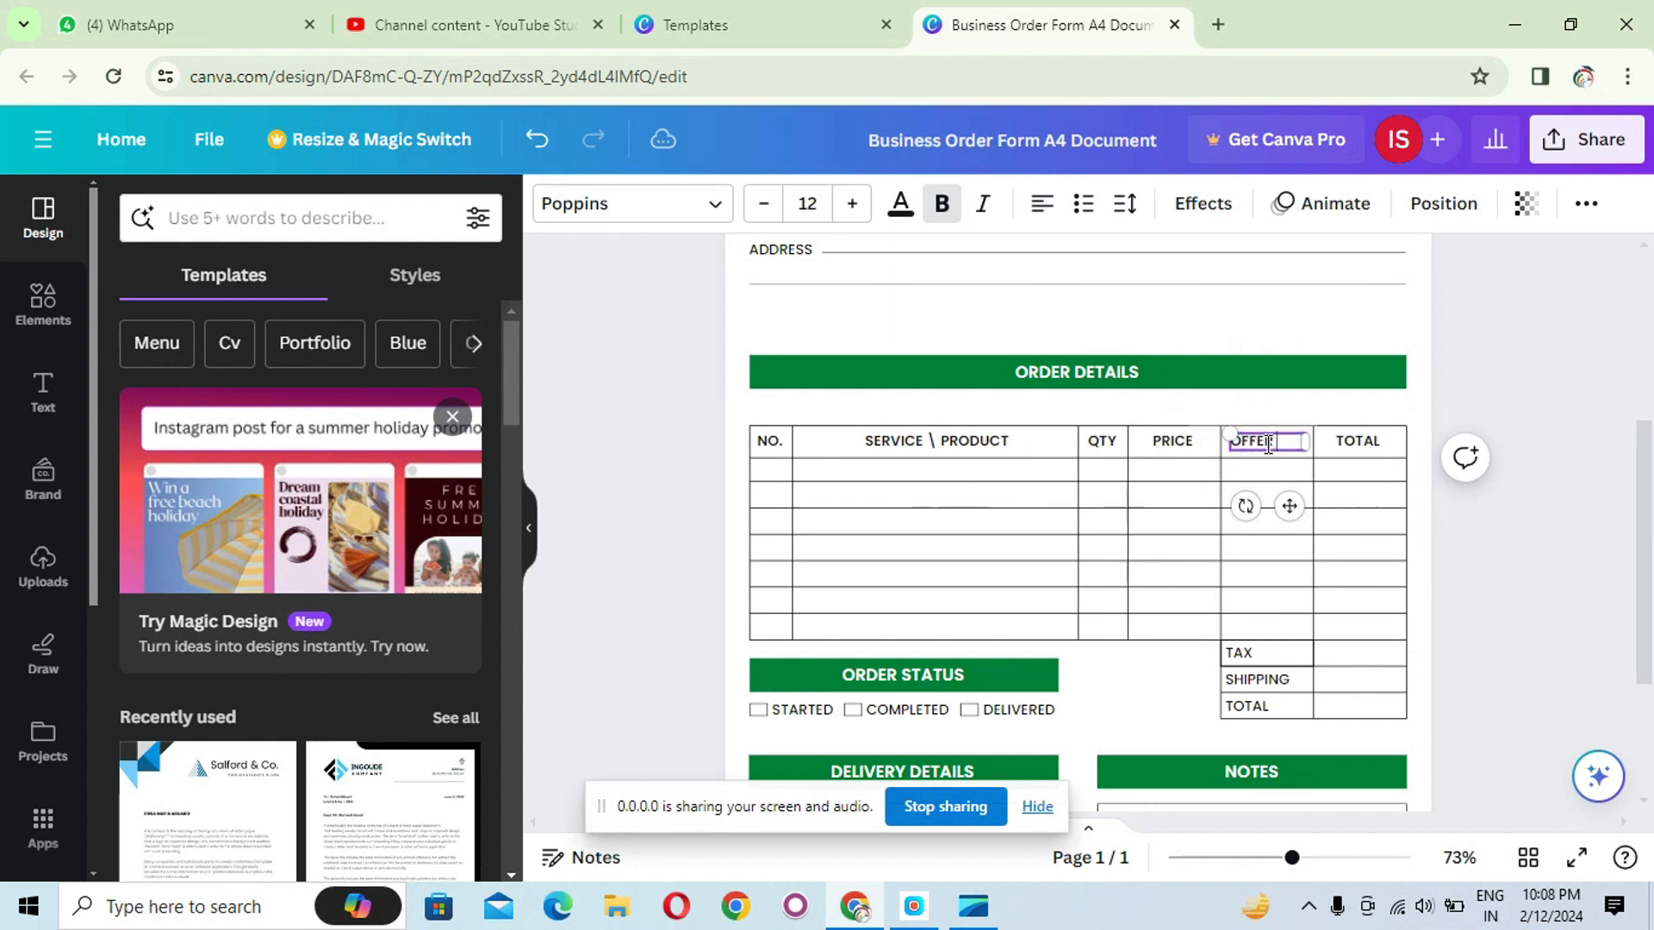
{"action": "left_click", "coordinate": [1496, 516]}
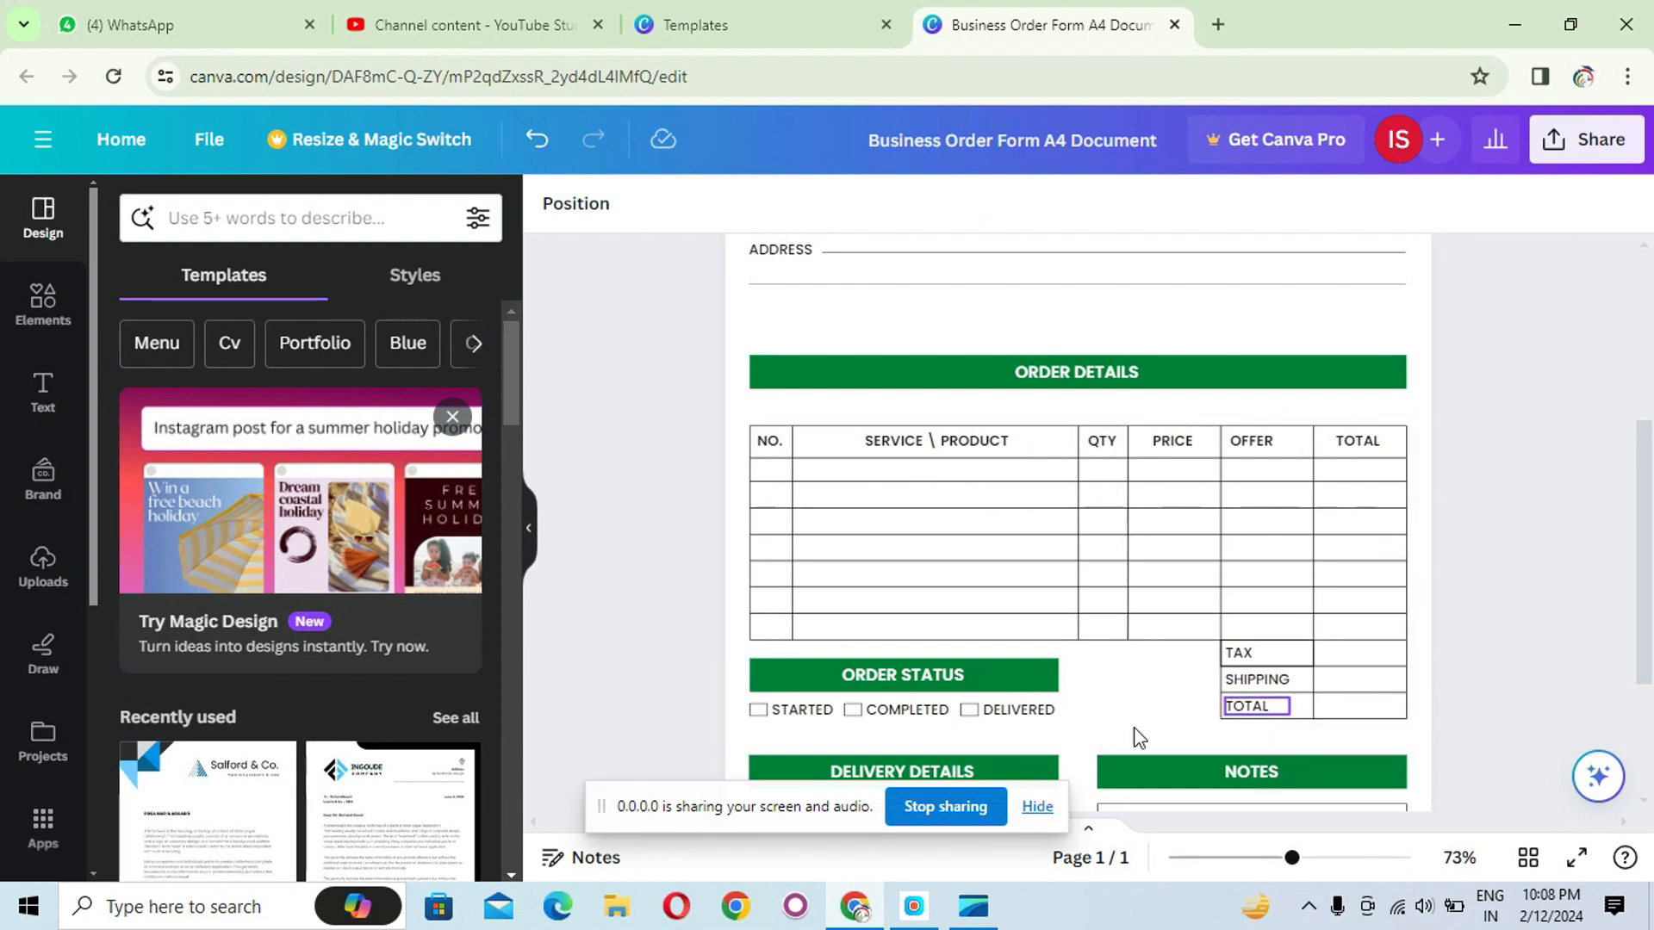
- Fill the ORDER STATUS bar with the purple-to-green linear gradient
{"action": "scroll", "coordinate": [1085, 725], "scroll_direction": "down", "scroll_amount": 2}
{"action": "scroll", "coordinate": [865, 612], "scroll_direction": "up", "scroll_amount": 3}
{"action": "scroll", "coordinate": [870, 613], "scroll_direction": "down", "scroll_amount": 4}
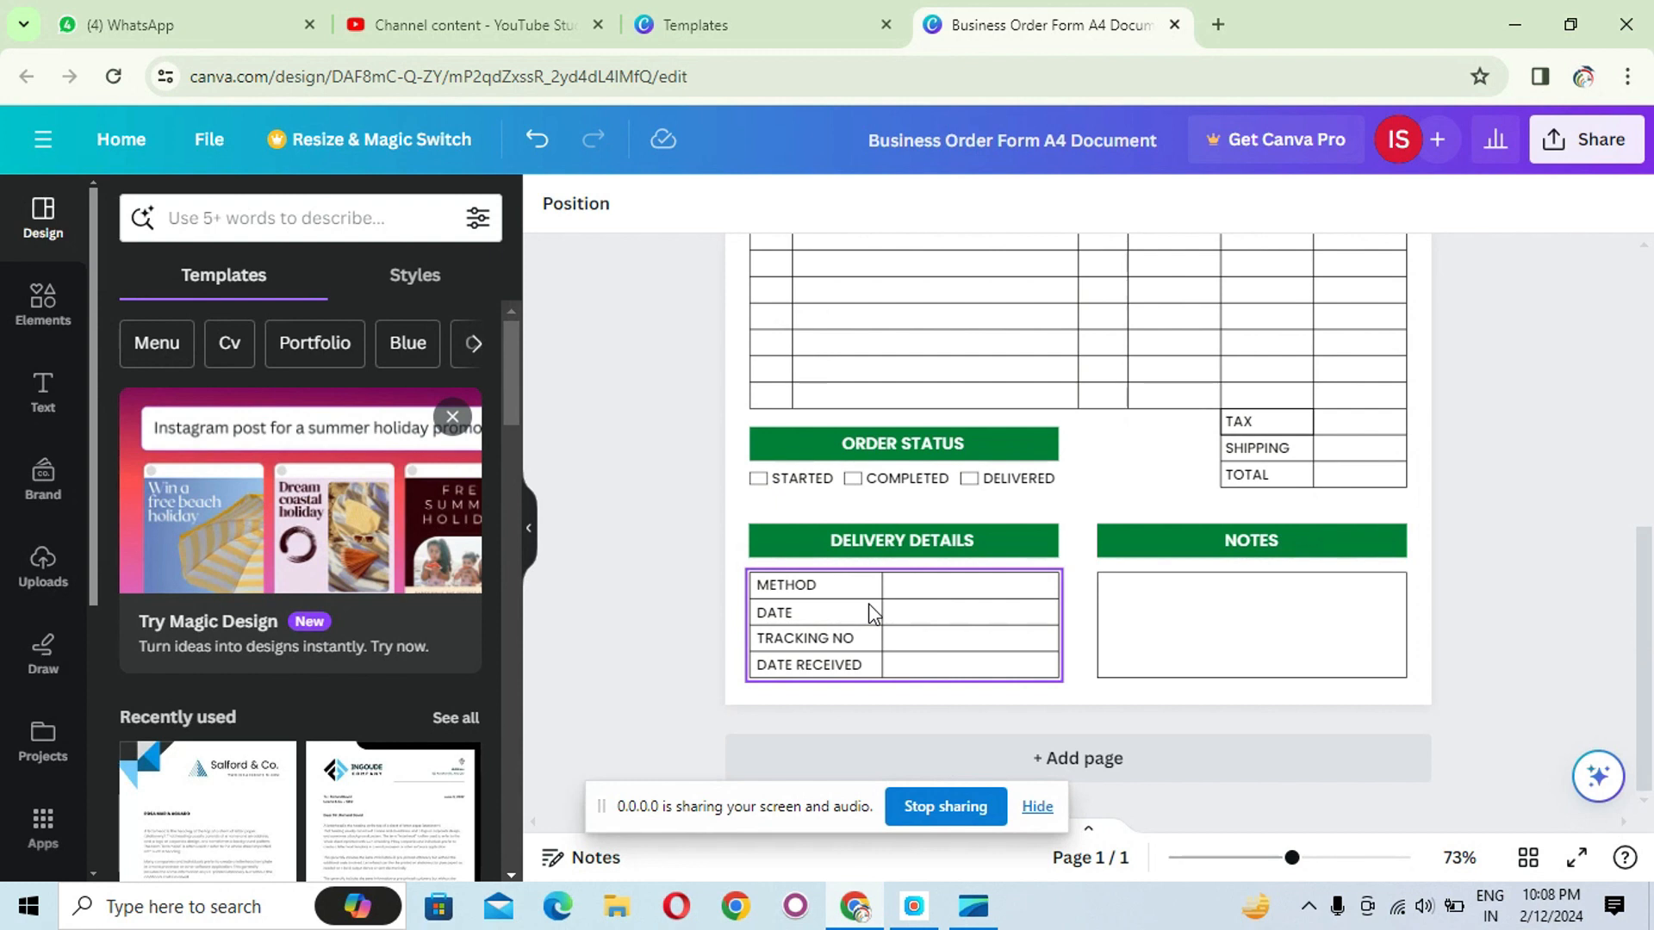
{"action": "left_click", "coordinate": [791, 442]}
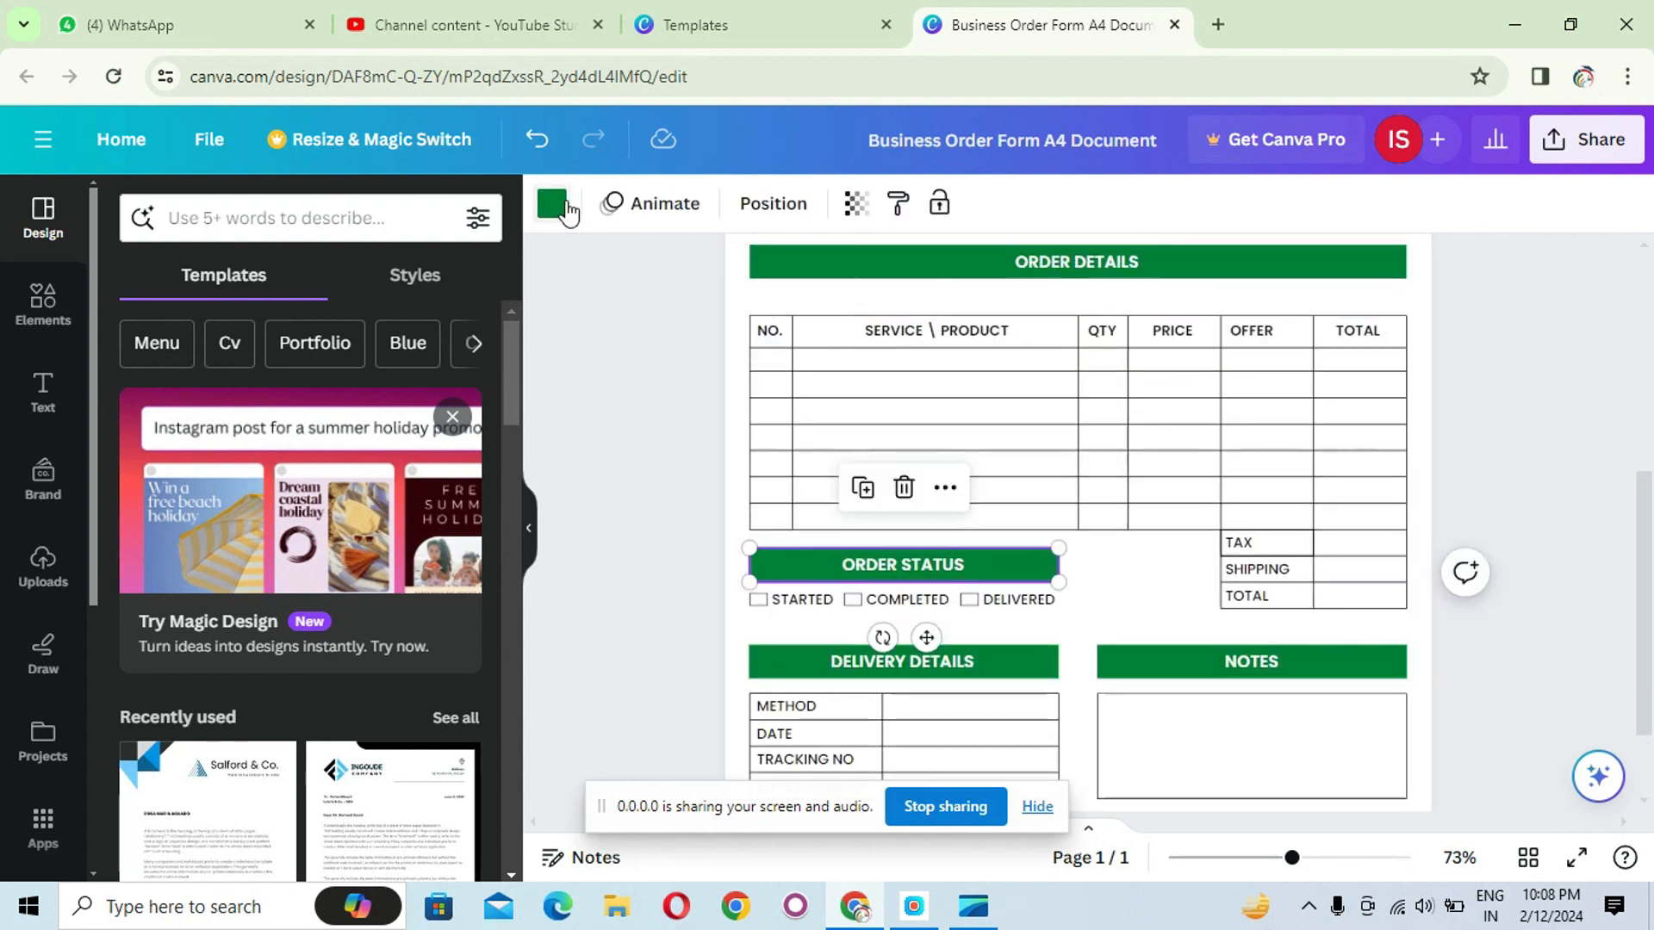
{"action": "left_click", "coordinate": [552, 205]}
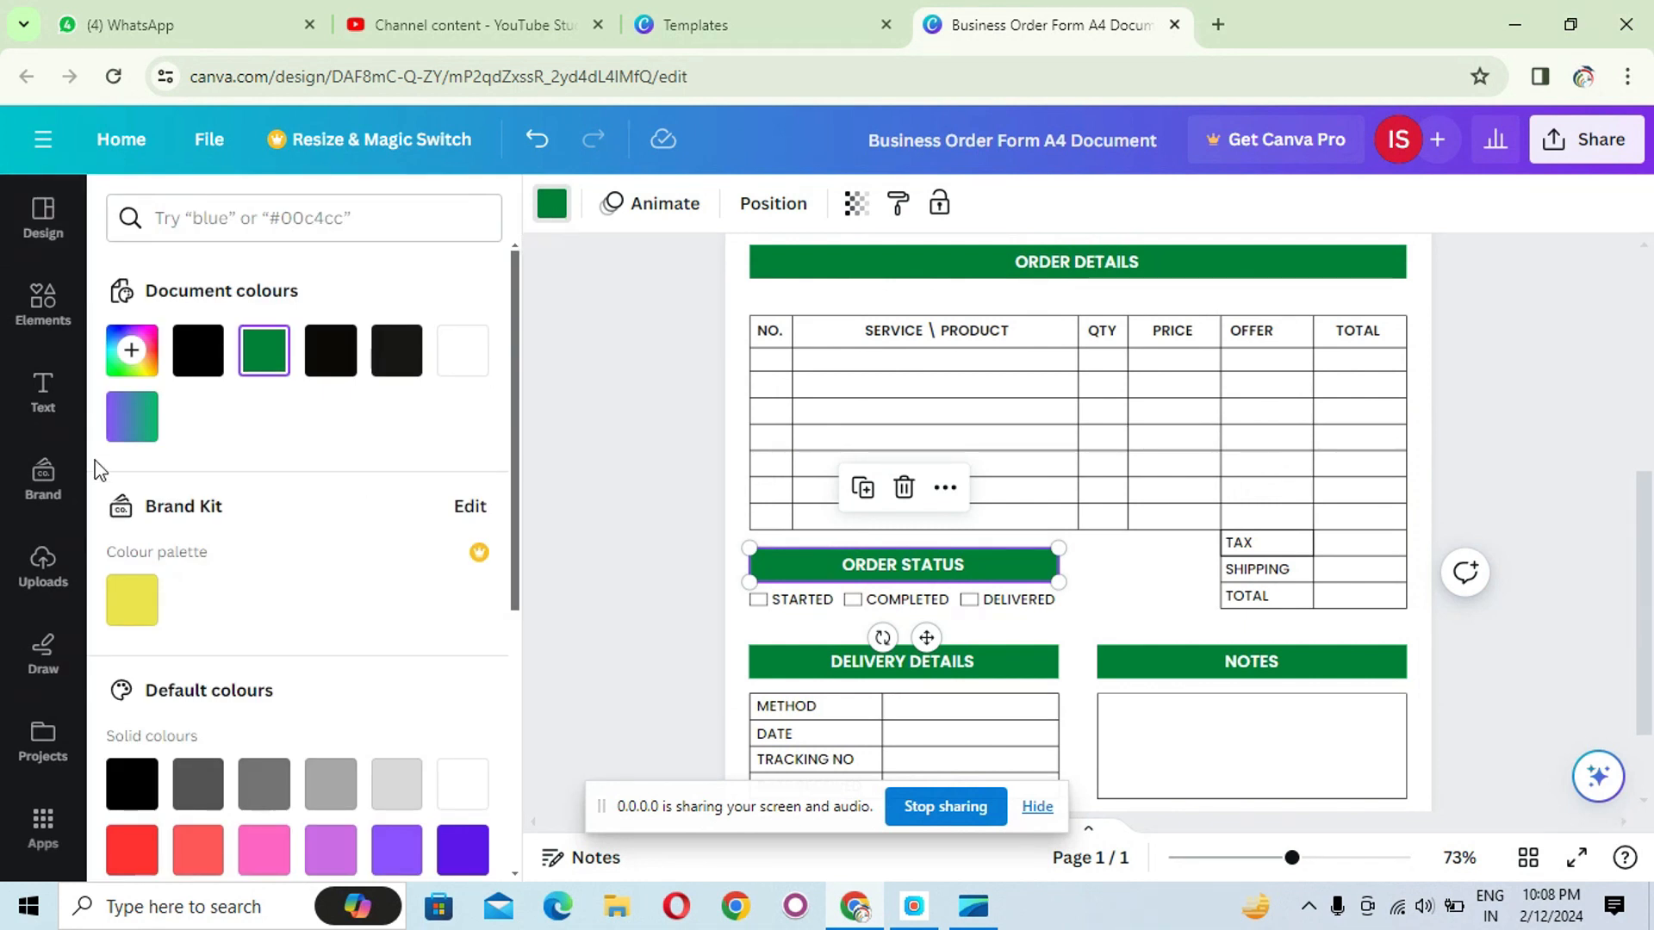
{"action": "left_click", "coordinate": [132, 417]}
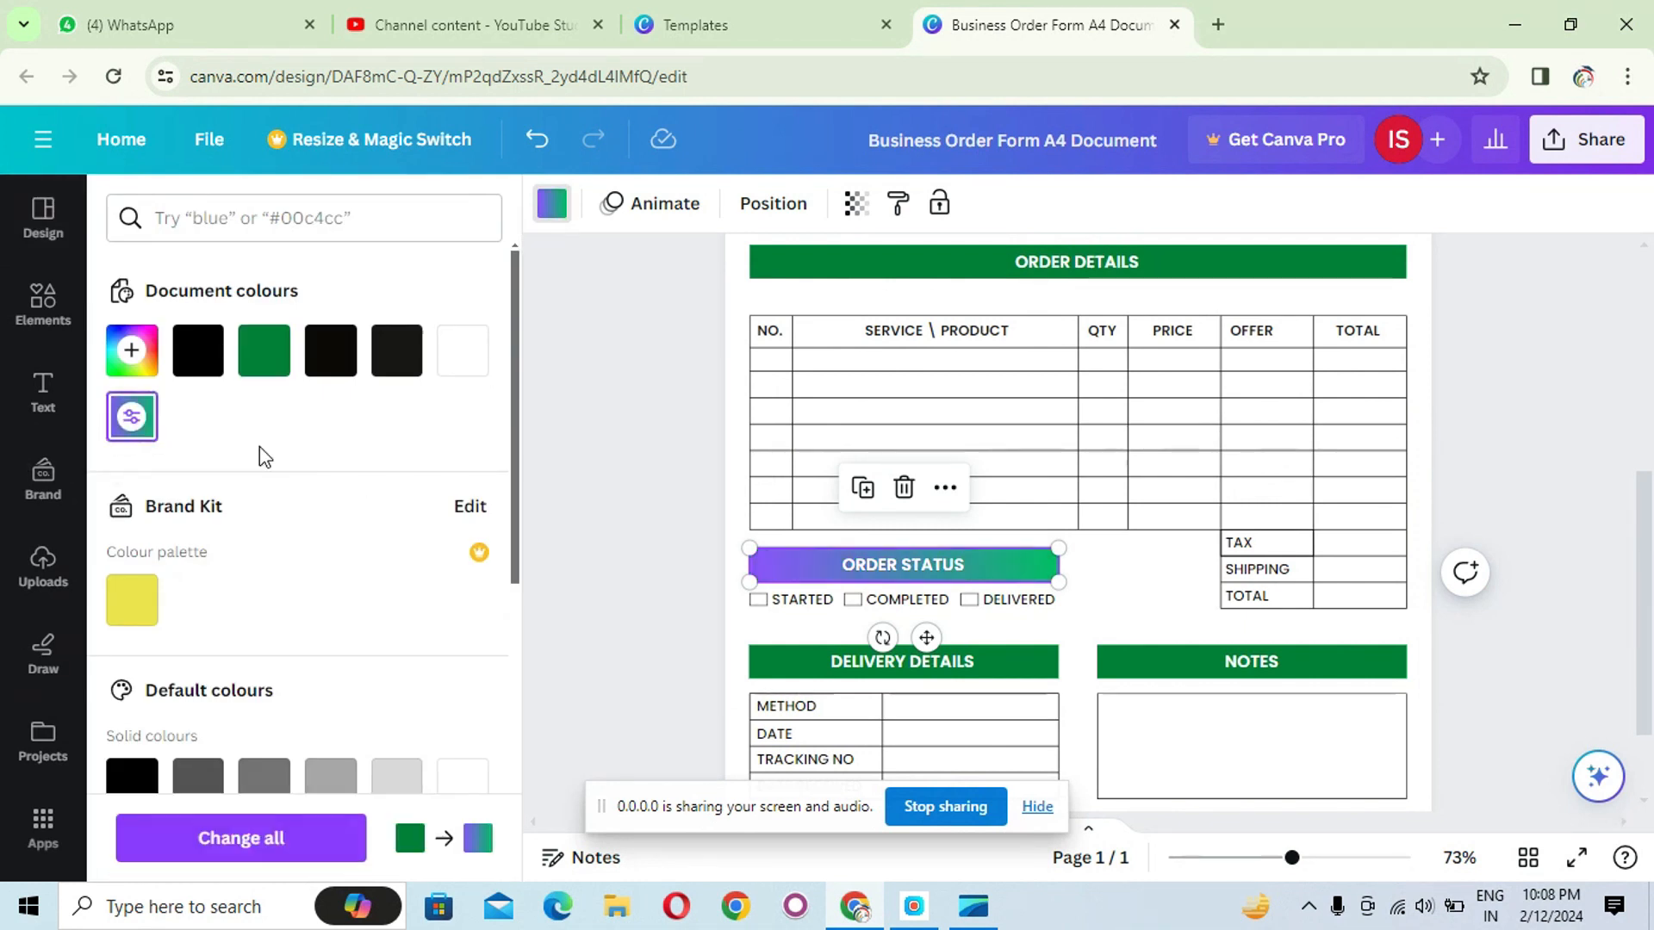
- Fill the ORDER DETAILS bar with the purple-to-green linear gradient
{"action": "left_click", "coordinate": [764, 269]}
{"action": "left_click", "coordinate": [555, 215]}
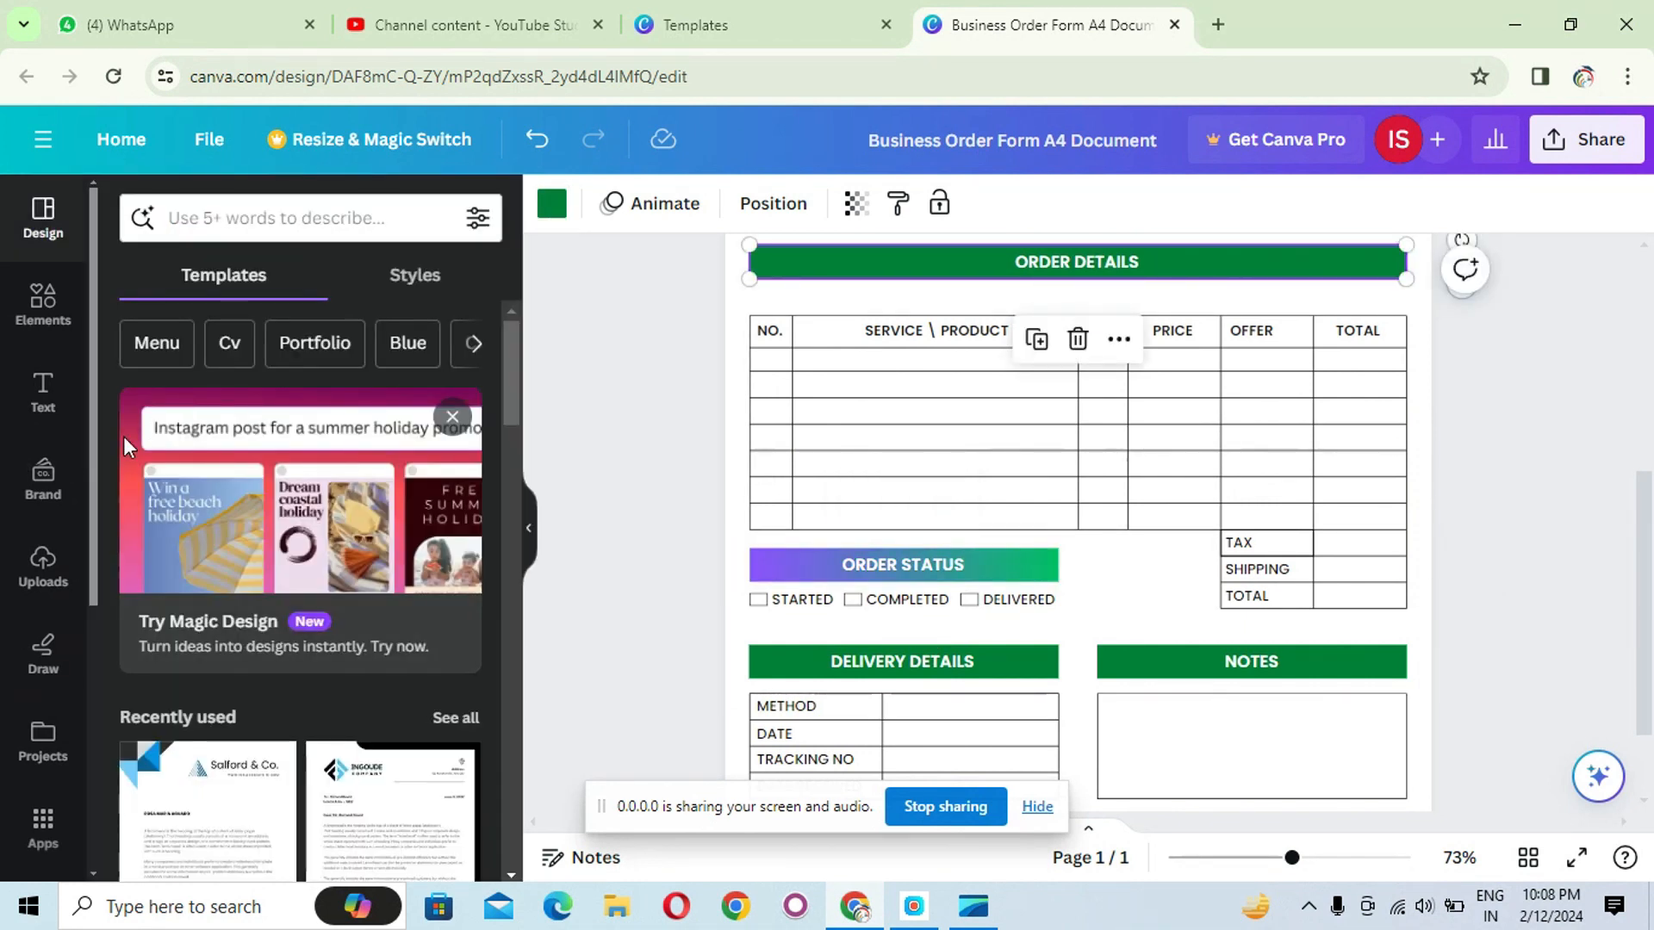
{"action": "left_click", "coordinate": [549, 211]}
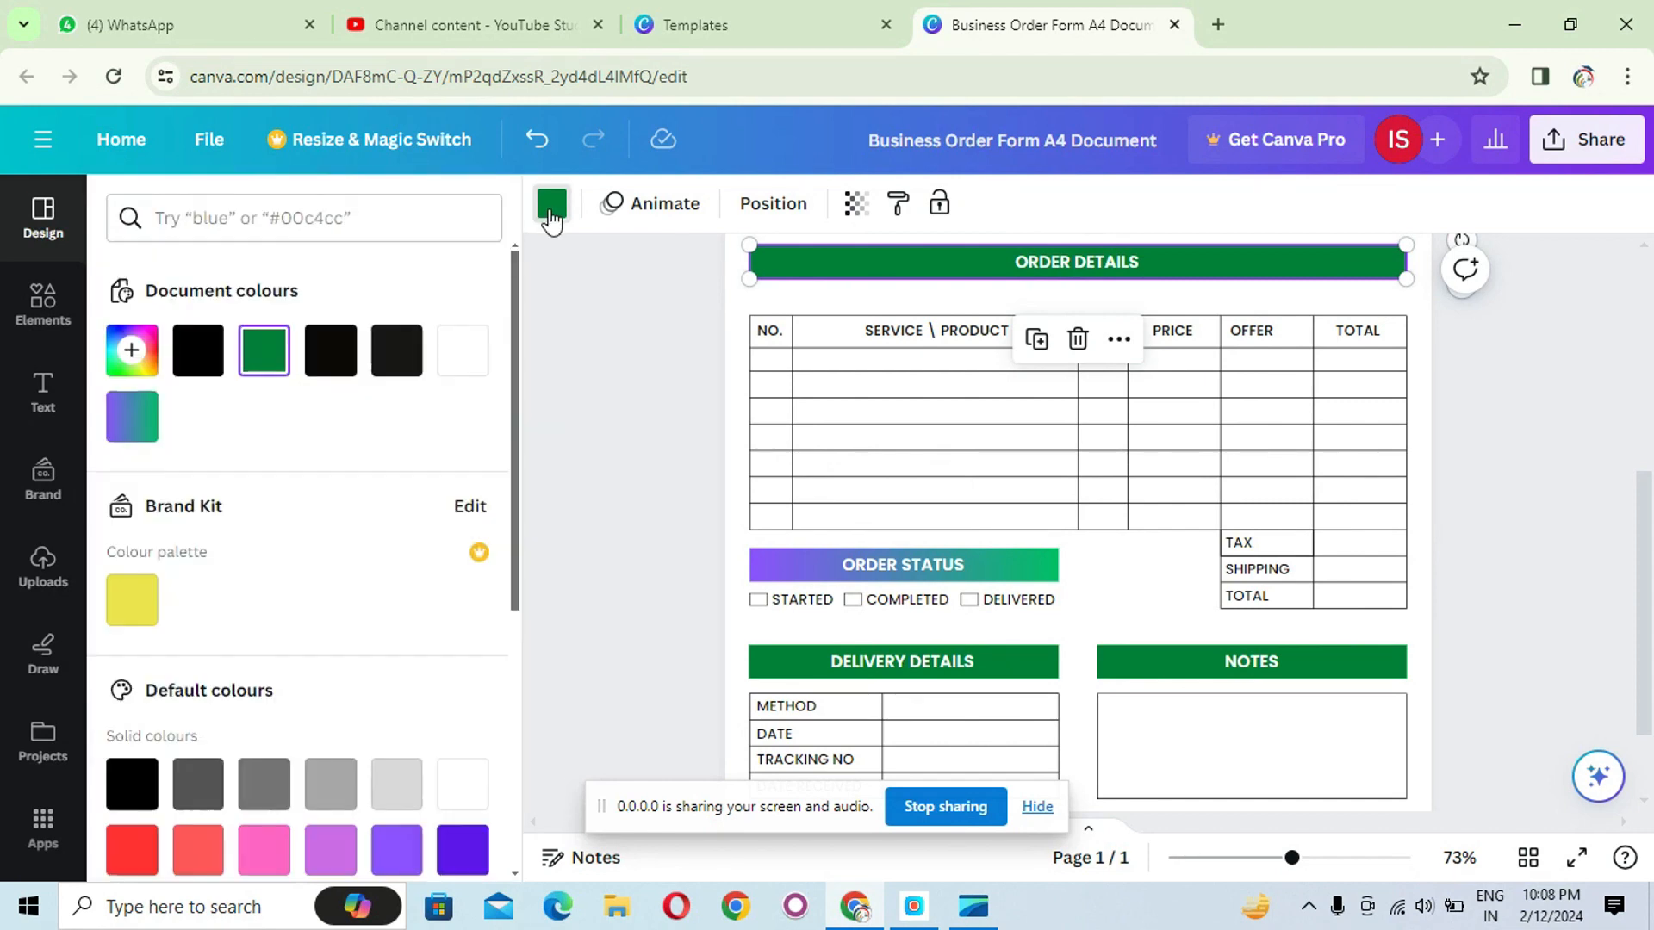
{"action": "left_click", "coordinate": [550, 206]}
{"action": "left_click", "coordinate": [559, 207]}
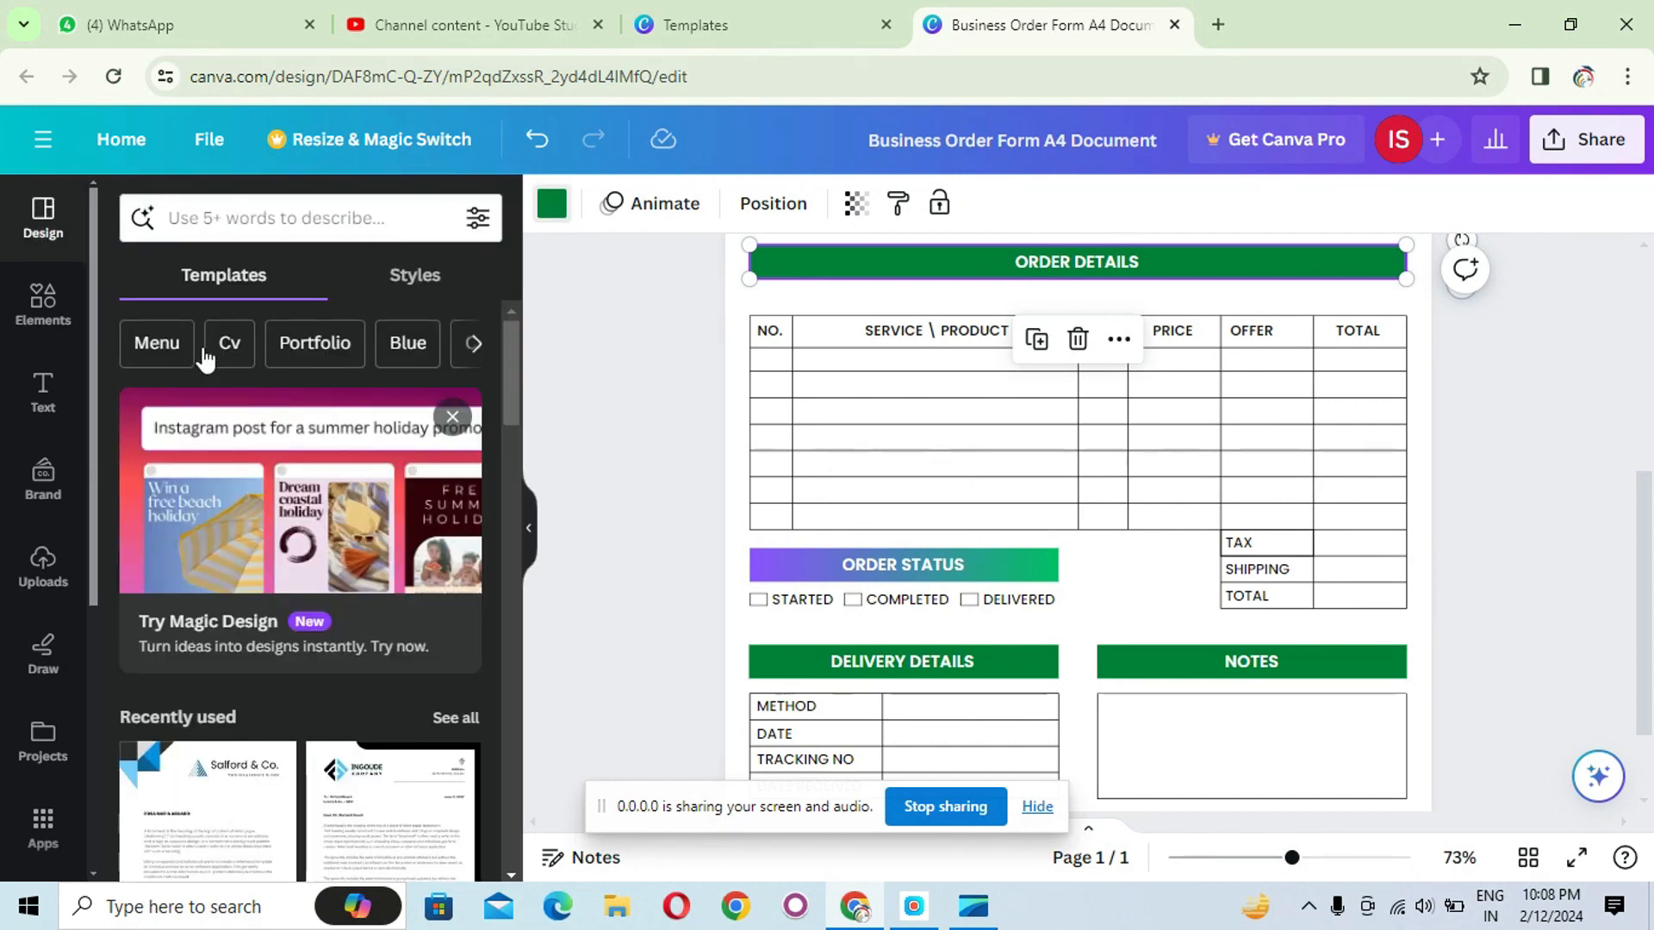
{"action": "left_click", "coordinate": [131, 416]}
{"action": "scroll", "coordinate": [1129, 620], "scroll_direction": "down", "scroll_amount": 2}
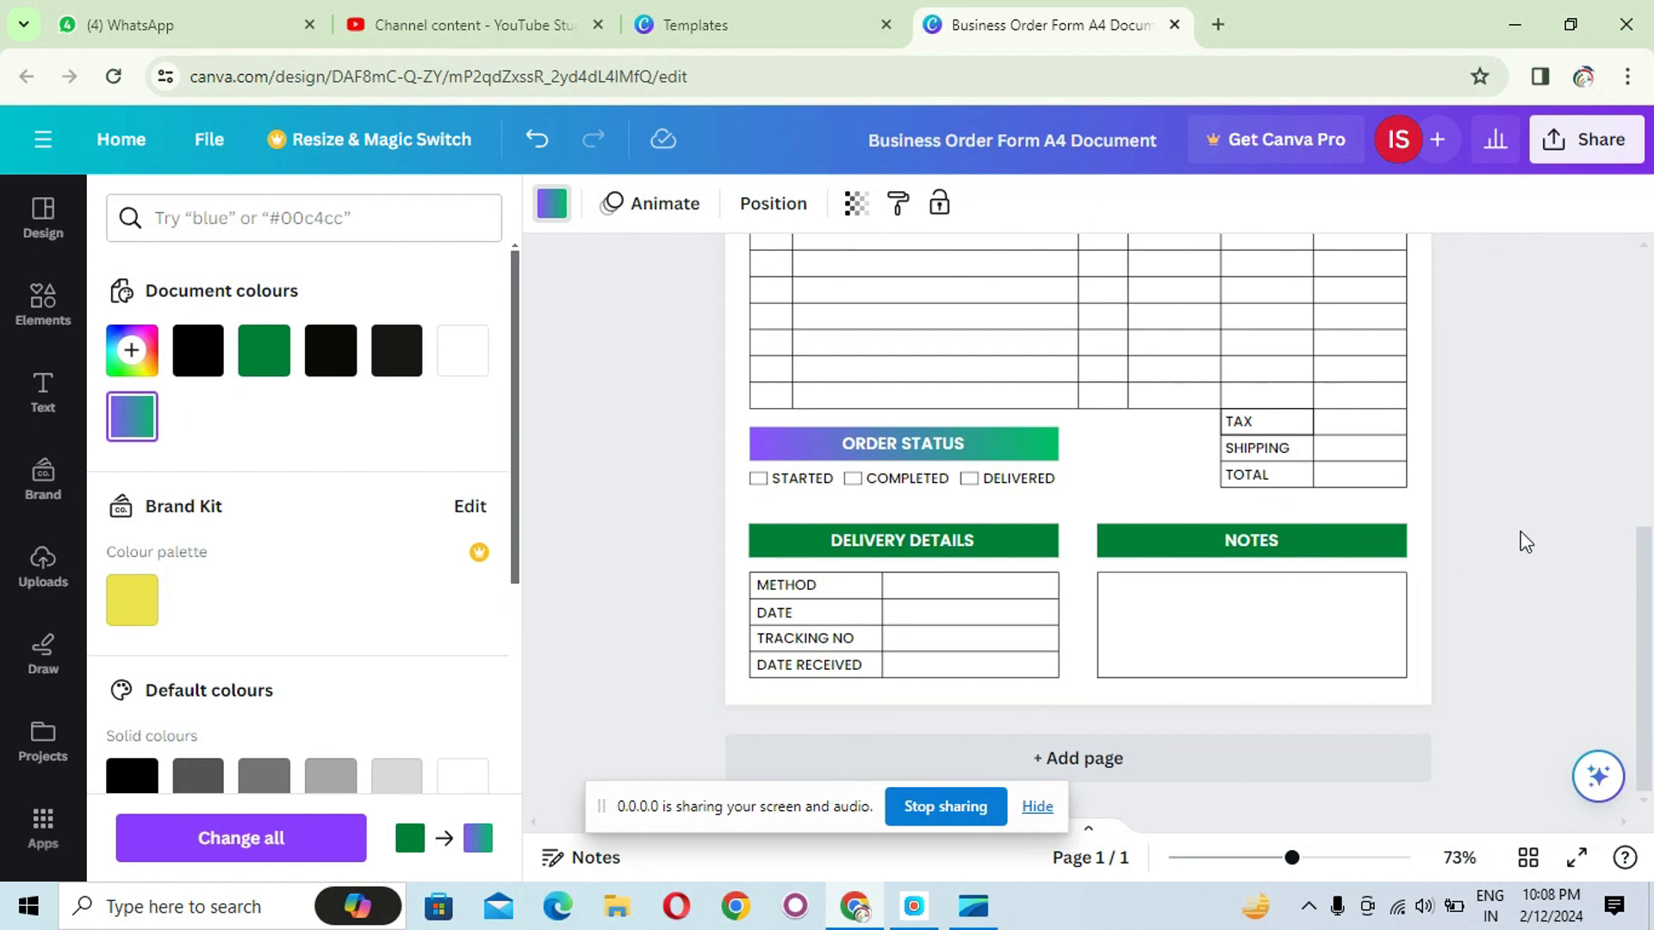
{"action": "left_click", "coordinate": [1476, 566]}
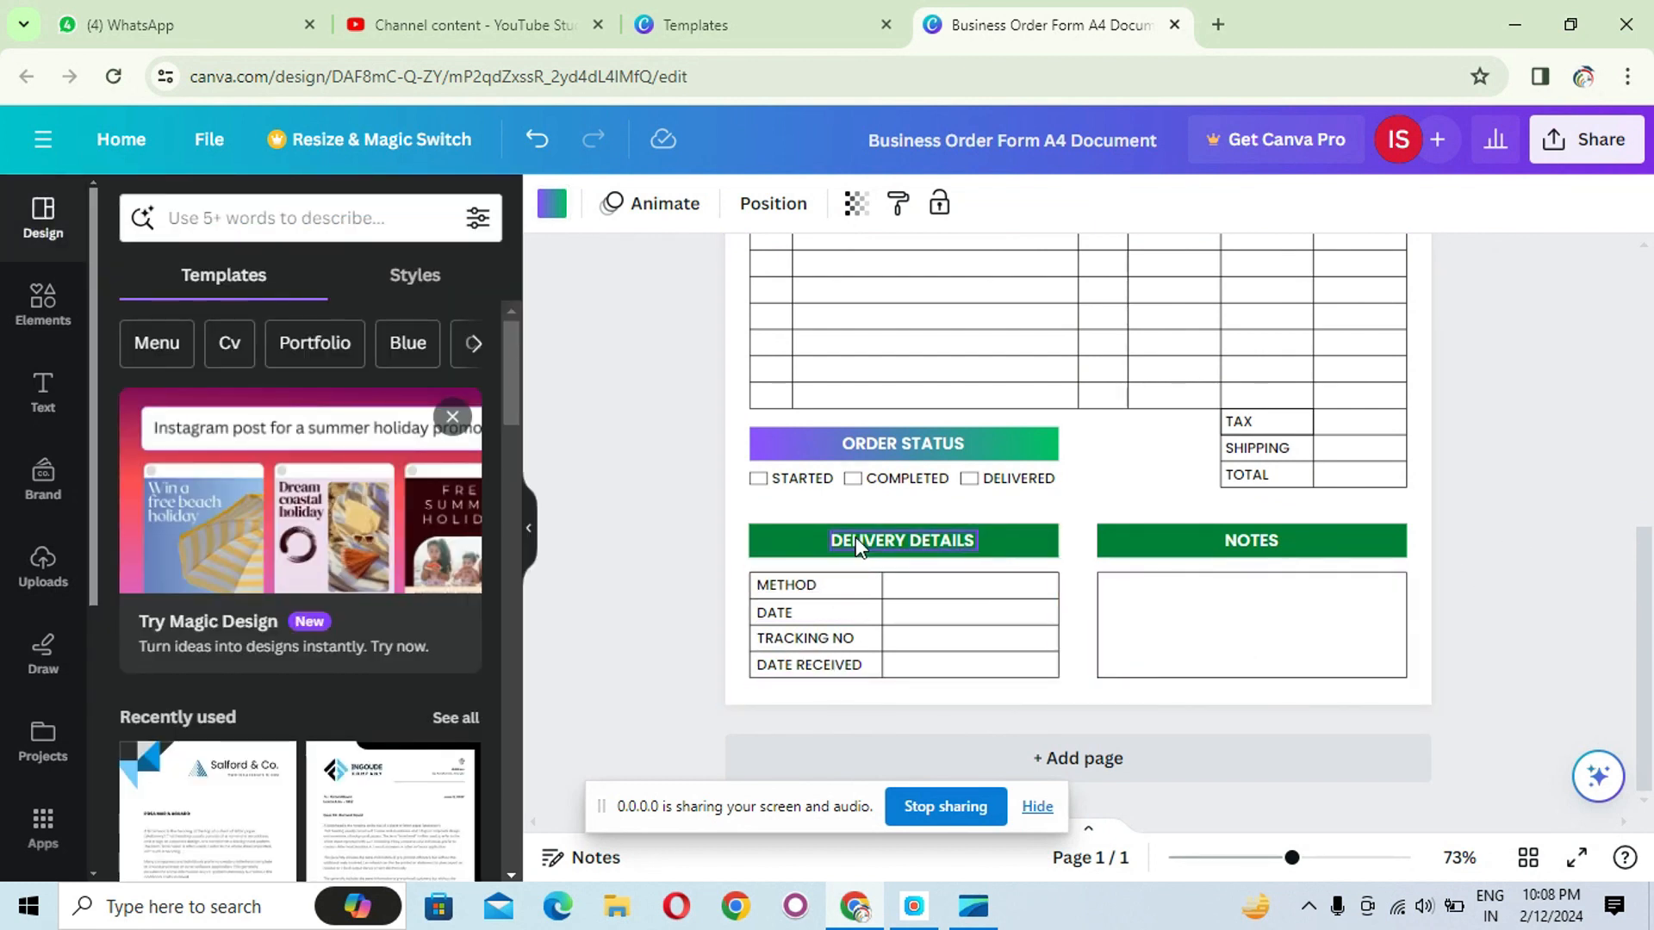
{"action": "left_click", "coordinate": [790, 591]}
{"action": "left_click", "coordinate": [1008, 594]}
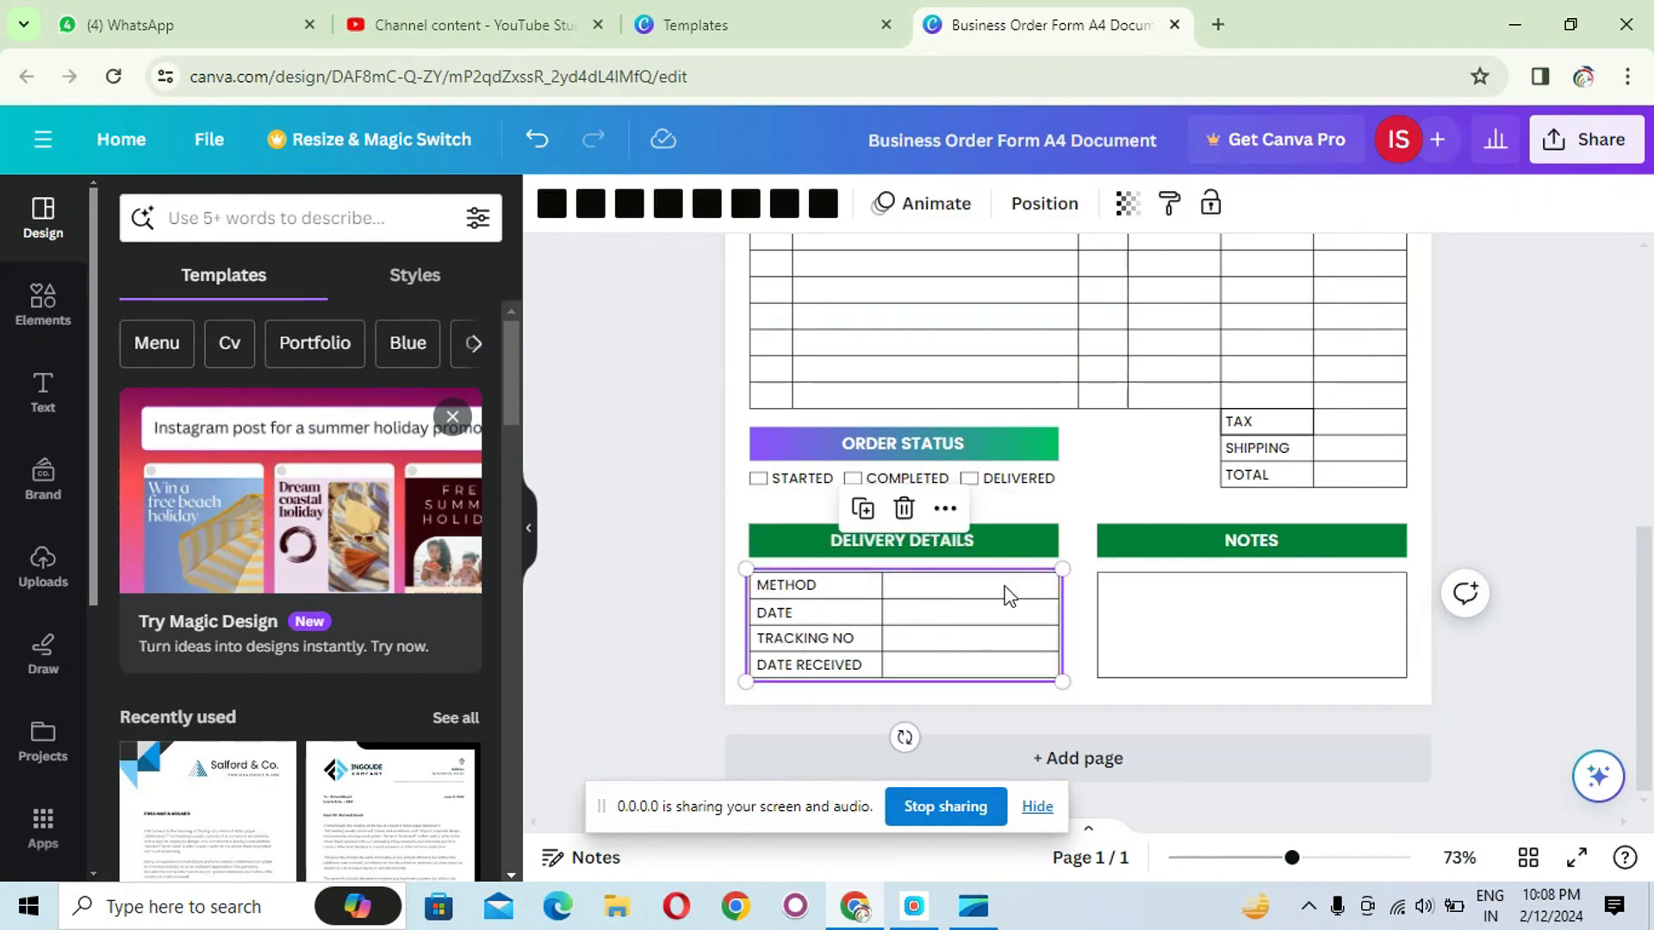
{"action": "double_click", "coordinate": [810, 638]}
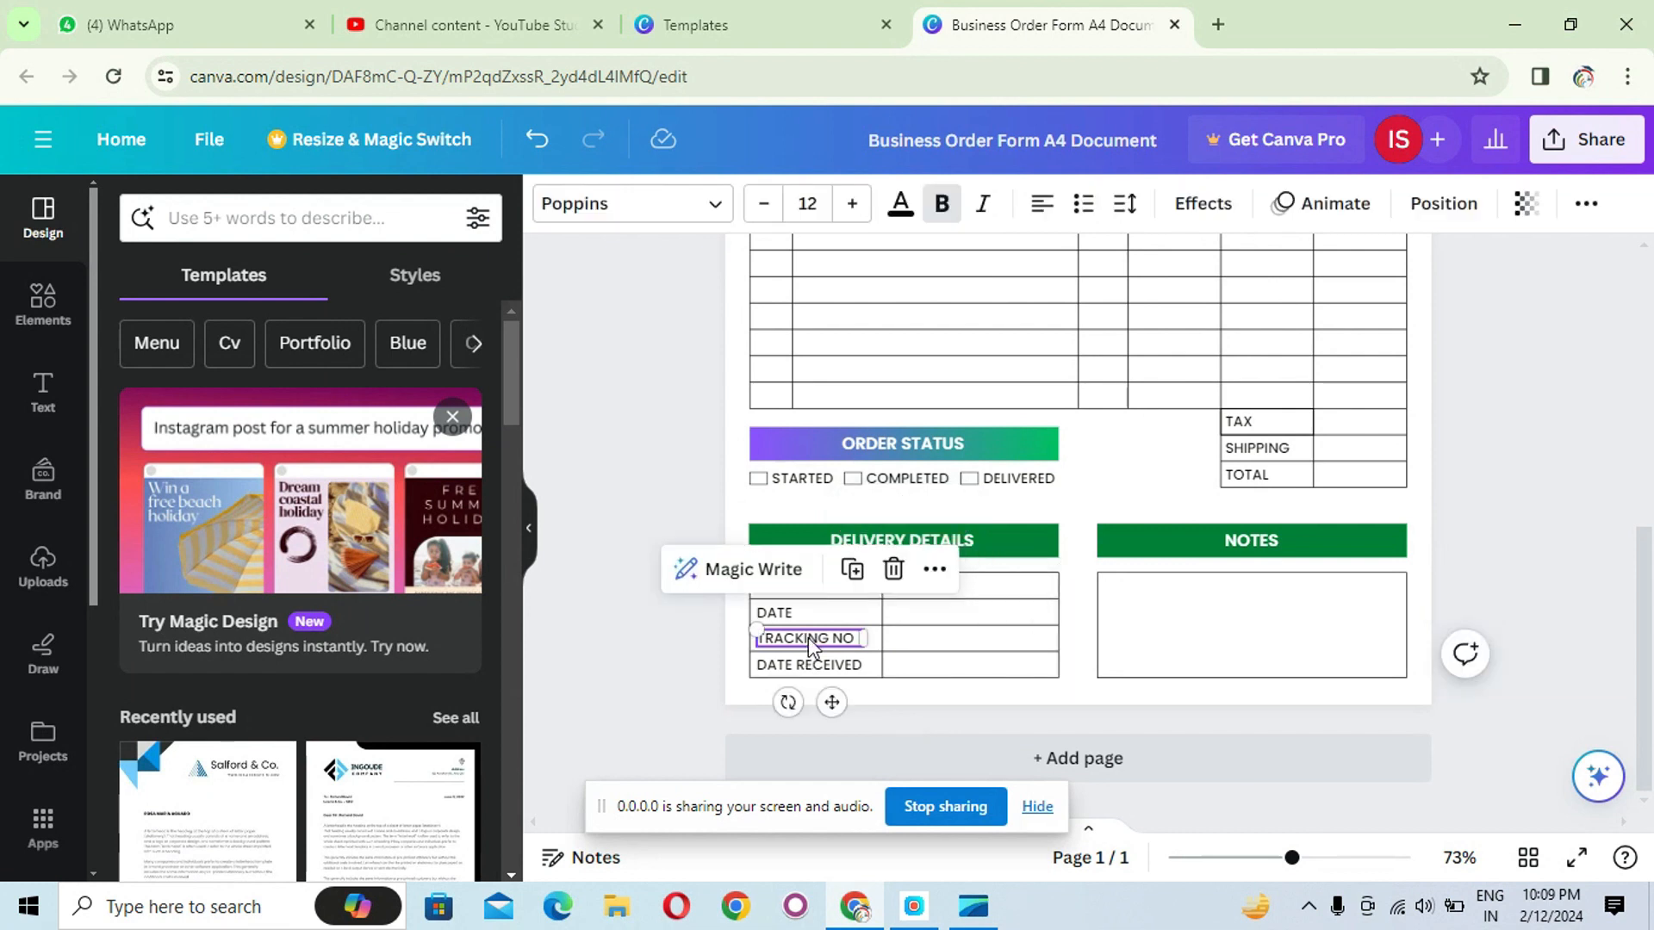
{"action": "left_click", "coordinate": [933, 646]}
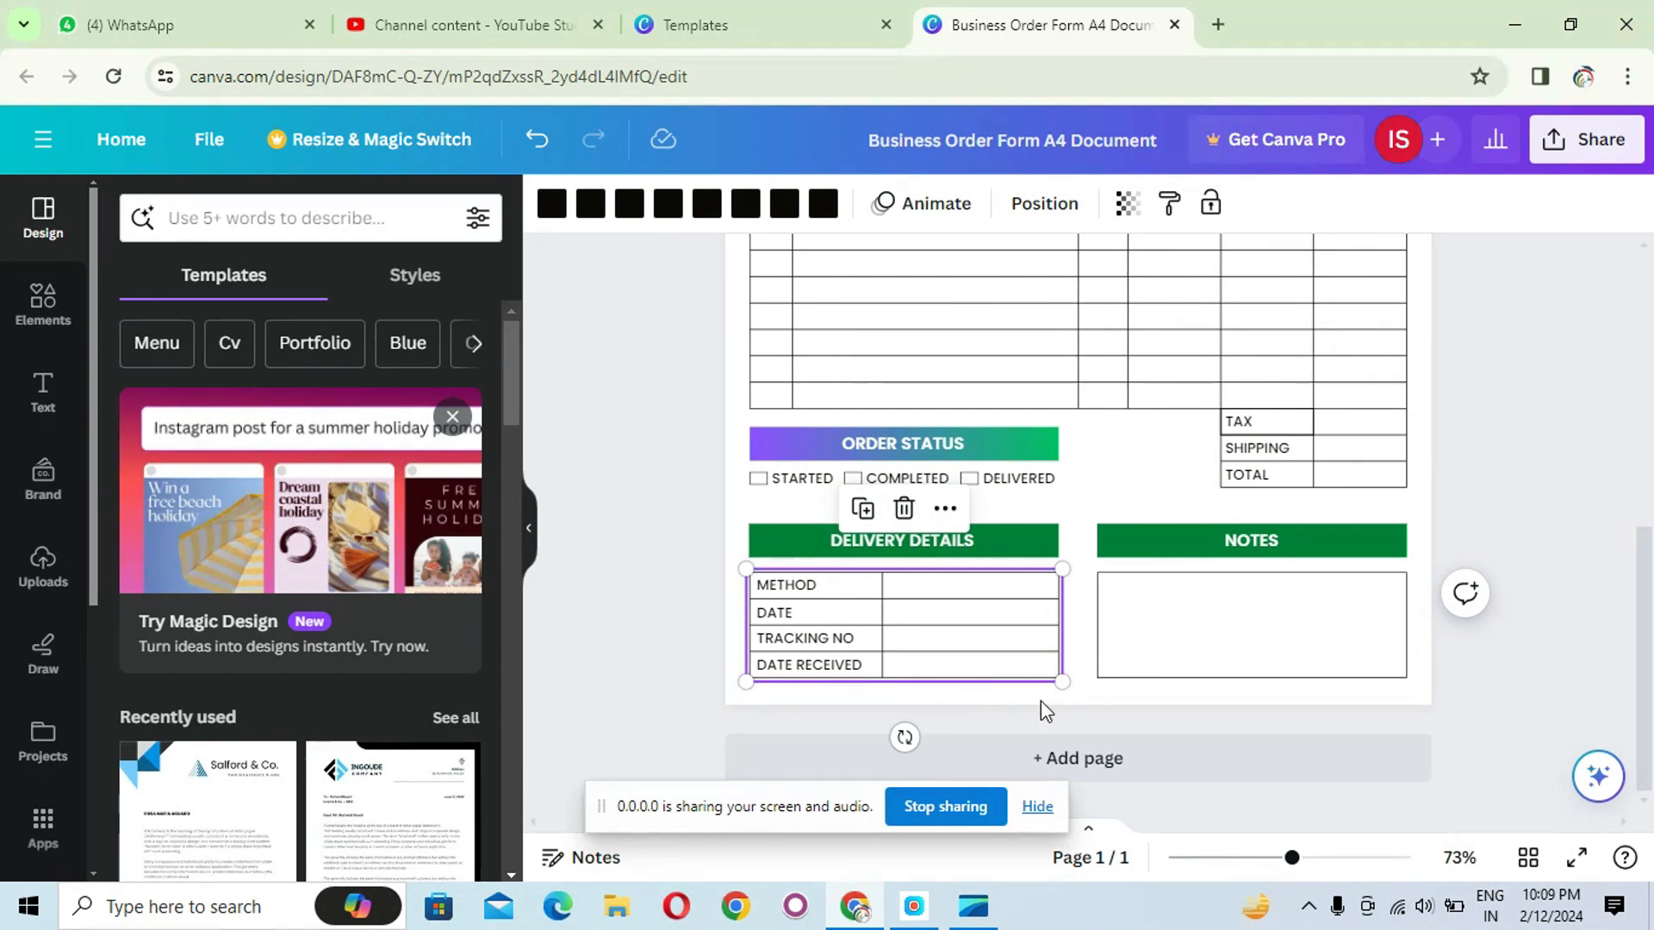
- Rename the NOTES heading to SINGNATURE
{"action": "double_click", "coordinate": [1252, 540]}
{"action": "type", "text": "SINGNATURE"}
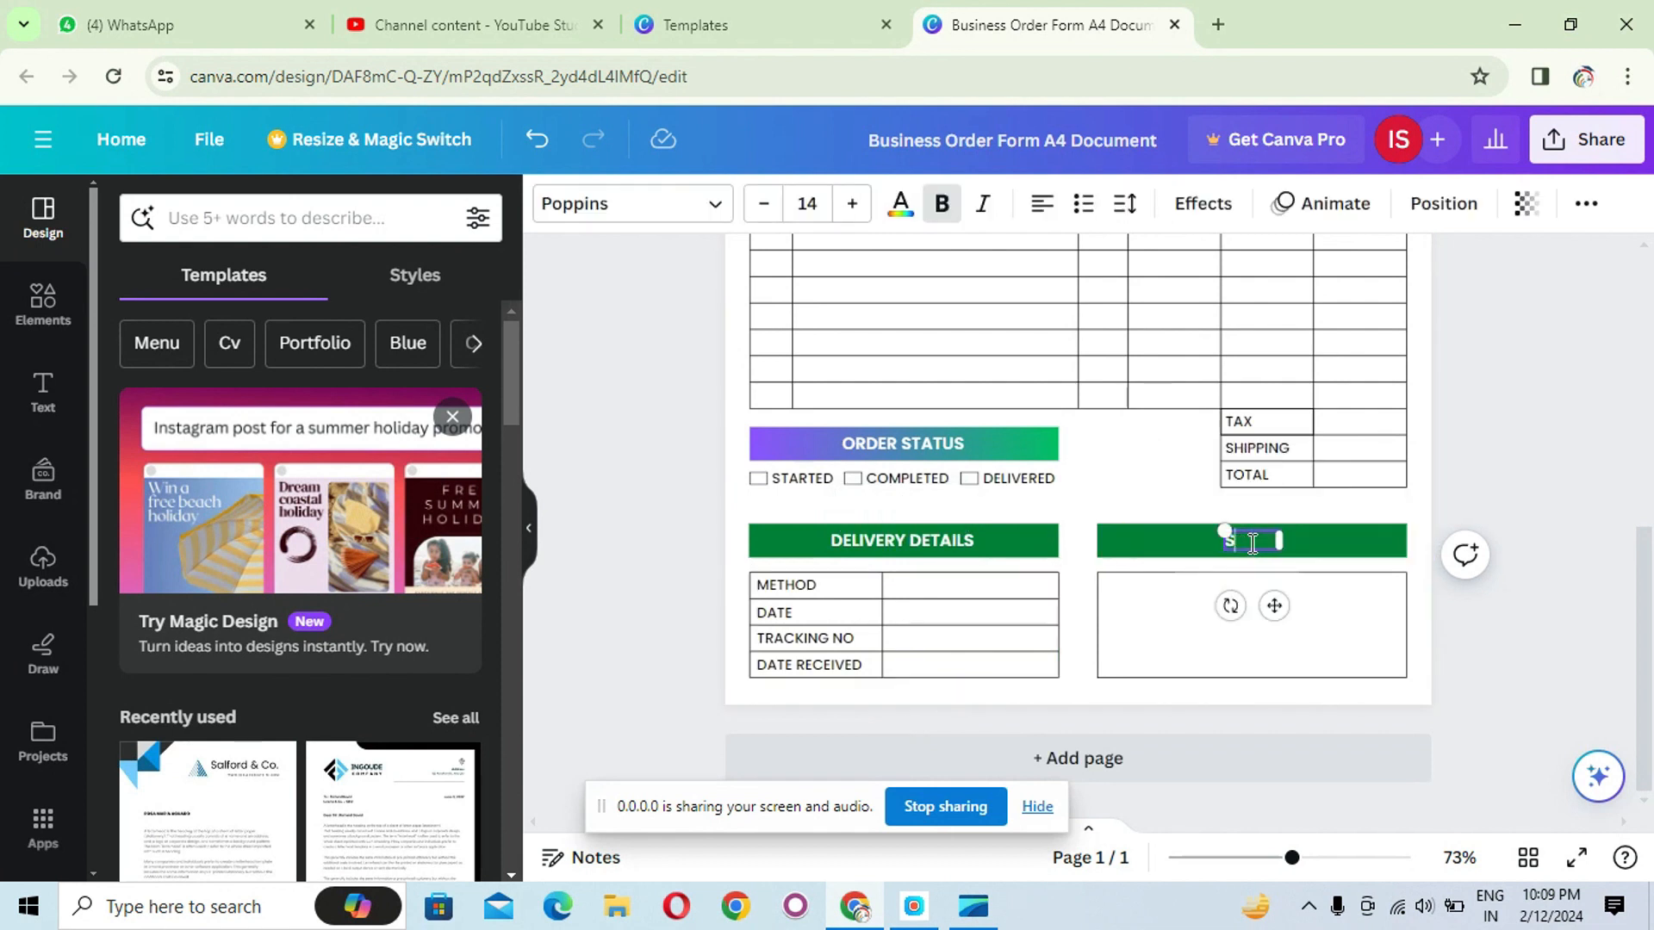
{"action": "left_click", "coordinate": [1509, 606]}
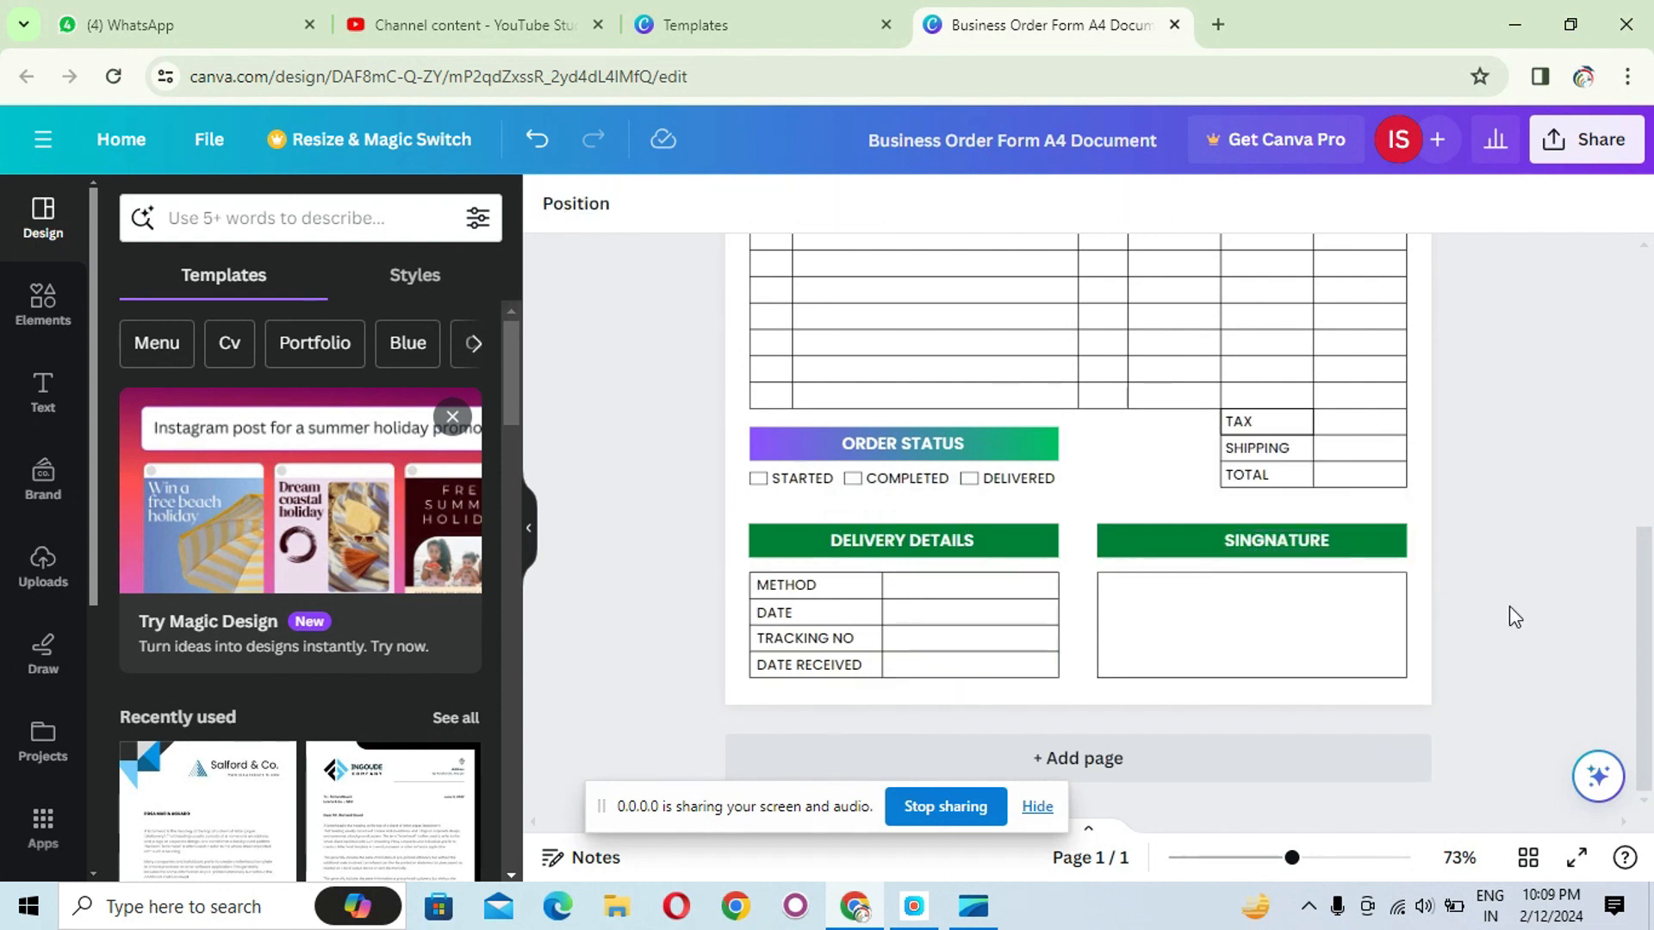
{"action": "left_click", "coordinate": [1262, 643]}
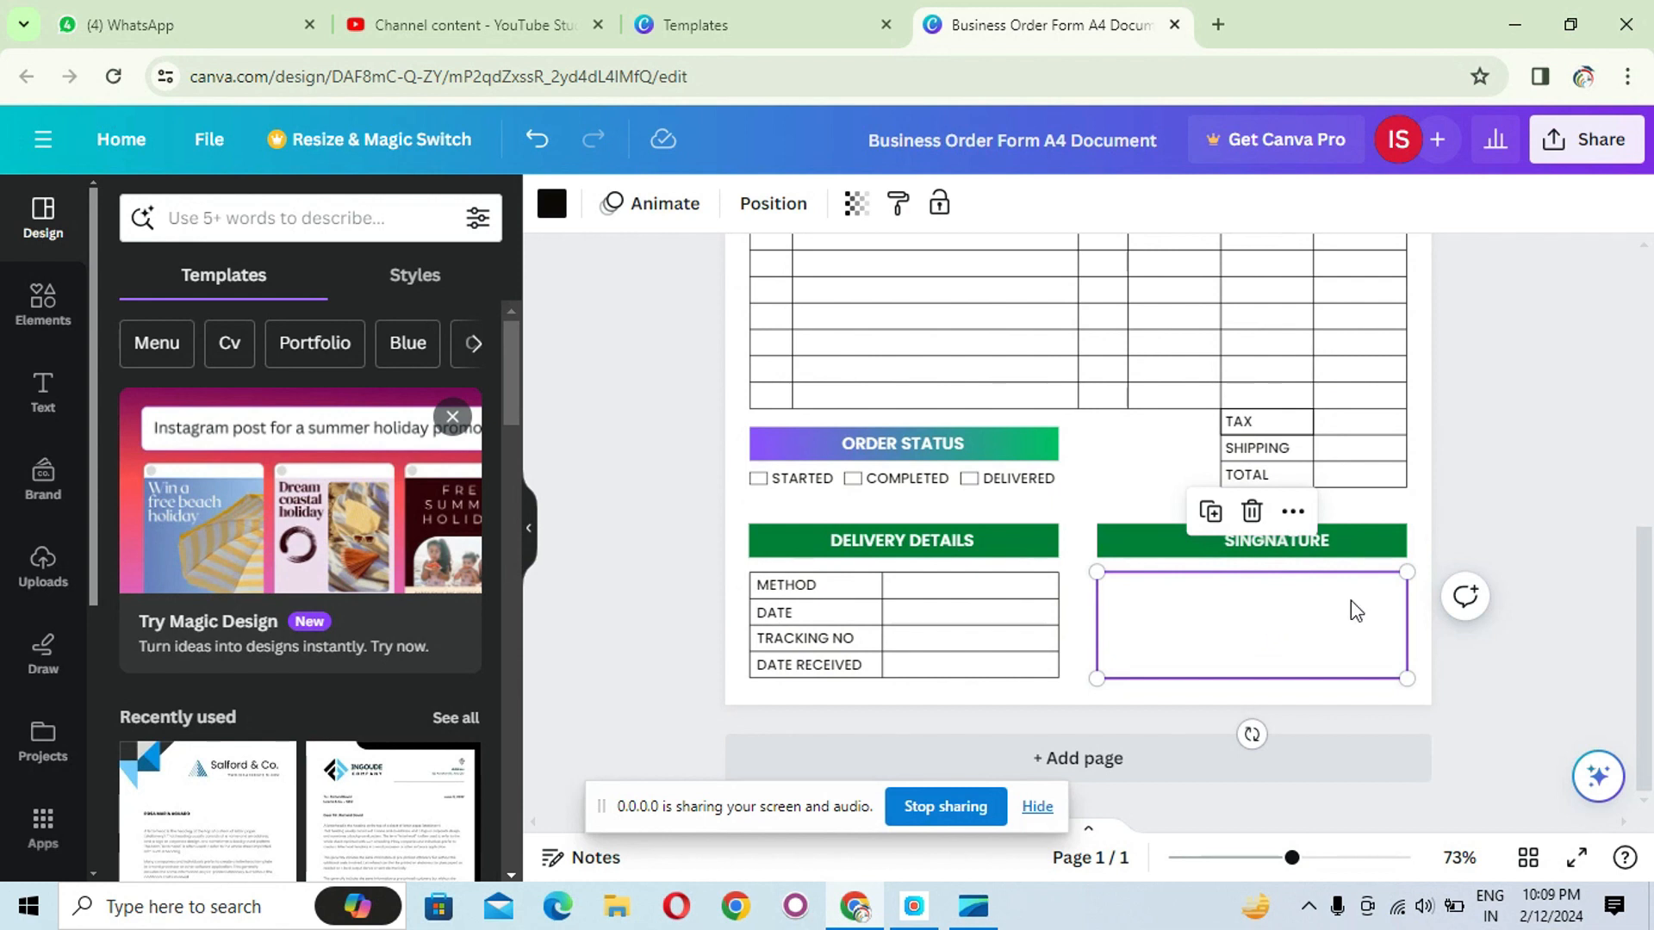
- Fill the DELIVERY DETAILS bar with the purple-to-green linear gradient
{"action": "scroll", "coordinate": [1344, 603], "scroll_direction": "up", "scroll_amount": 3}
{"action": "scroll", "coordinate": [1240, 551], "scroll_direction": "down", "scroll_amount": 2}
{"action": "scroll", "coordinate": [1049, 536], "scroll_direction": "down", "scroll_amount": 1}
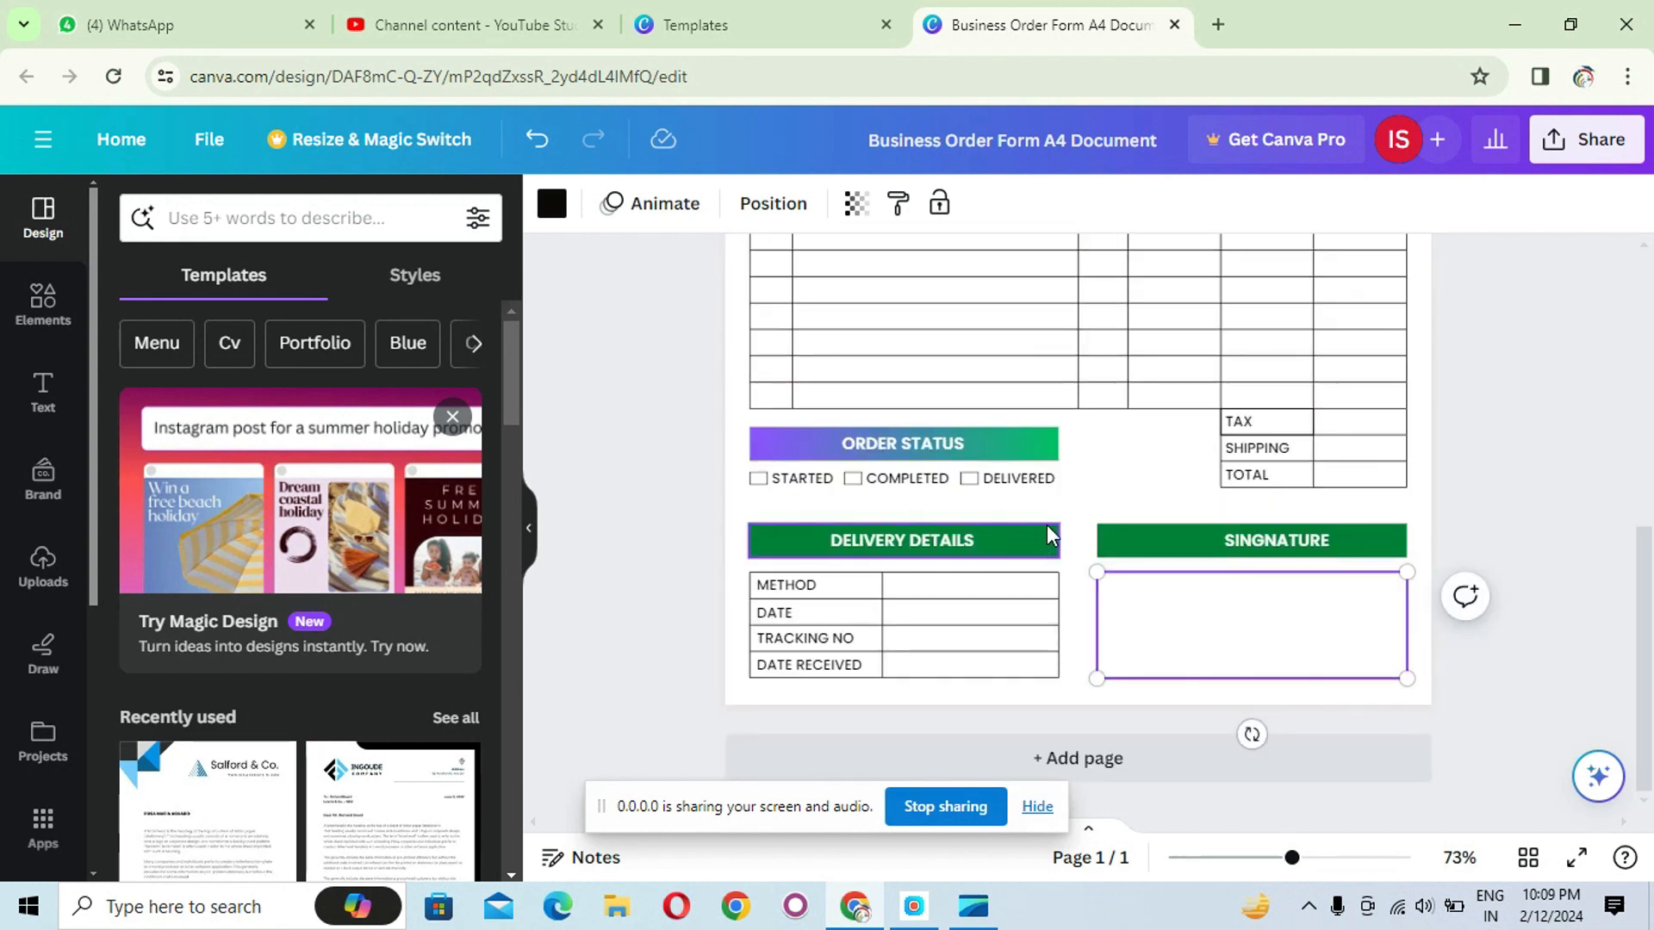
{"action": "left_click", "coordinate": [1037, 558]}
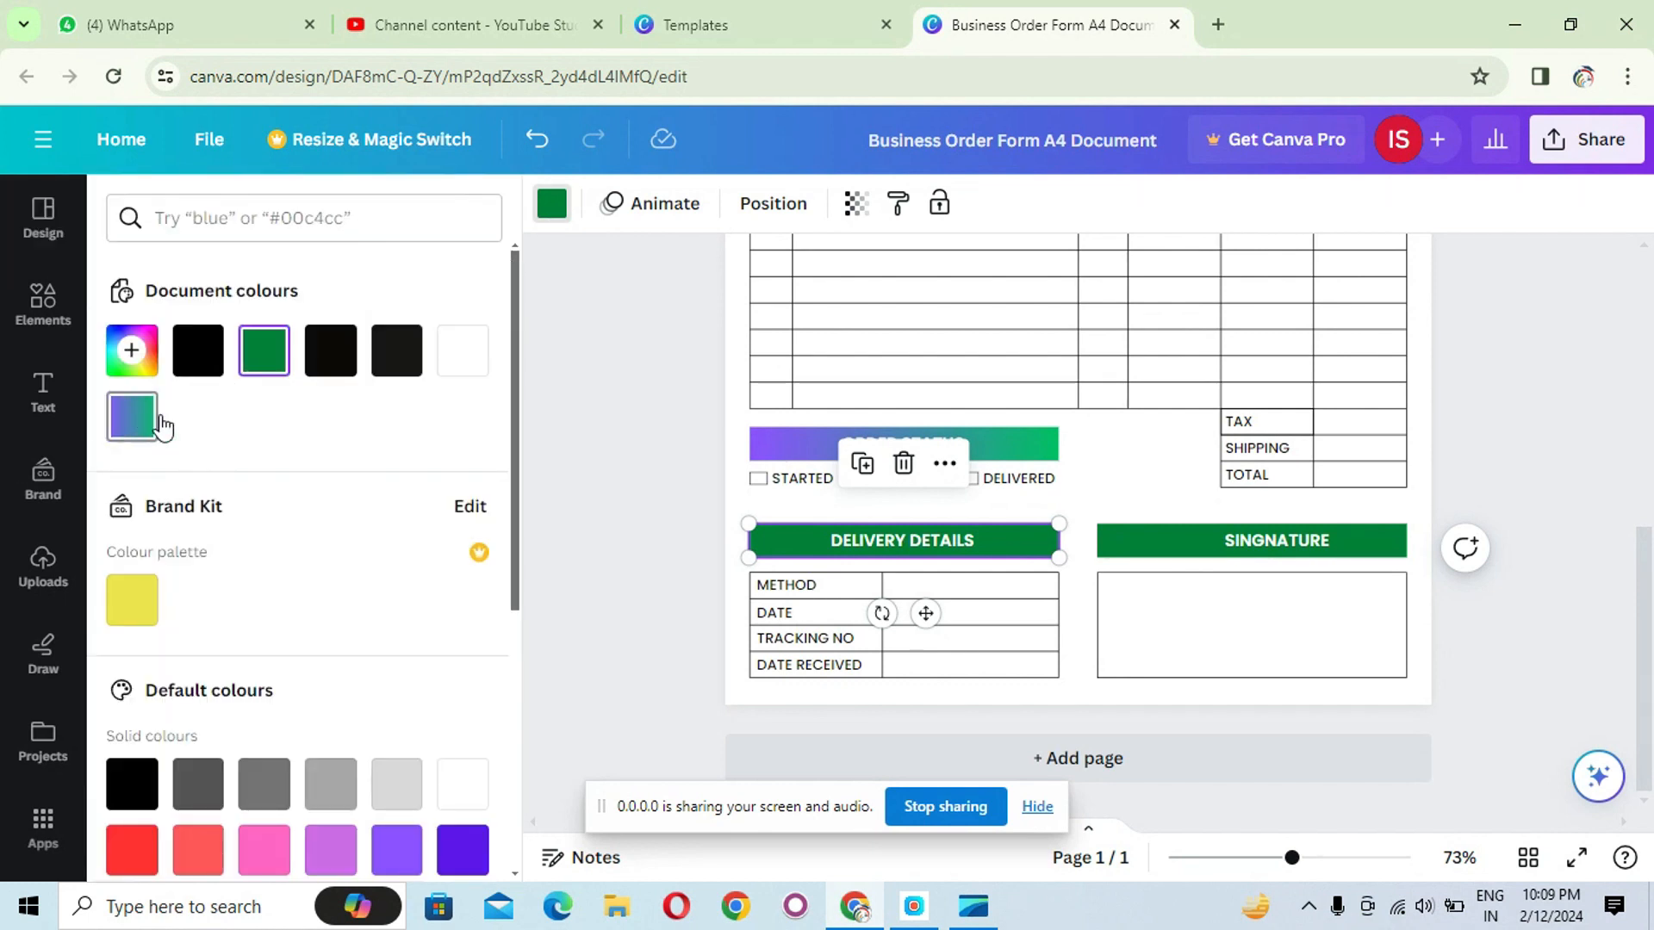
{"action": "left_click", "coordinate": [132, 416]}
- Fill the SINGNATURE bar with the purple-to-green linear gradient
{"action": "left_click", "coordinate": [1217, 540]}
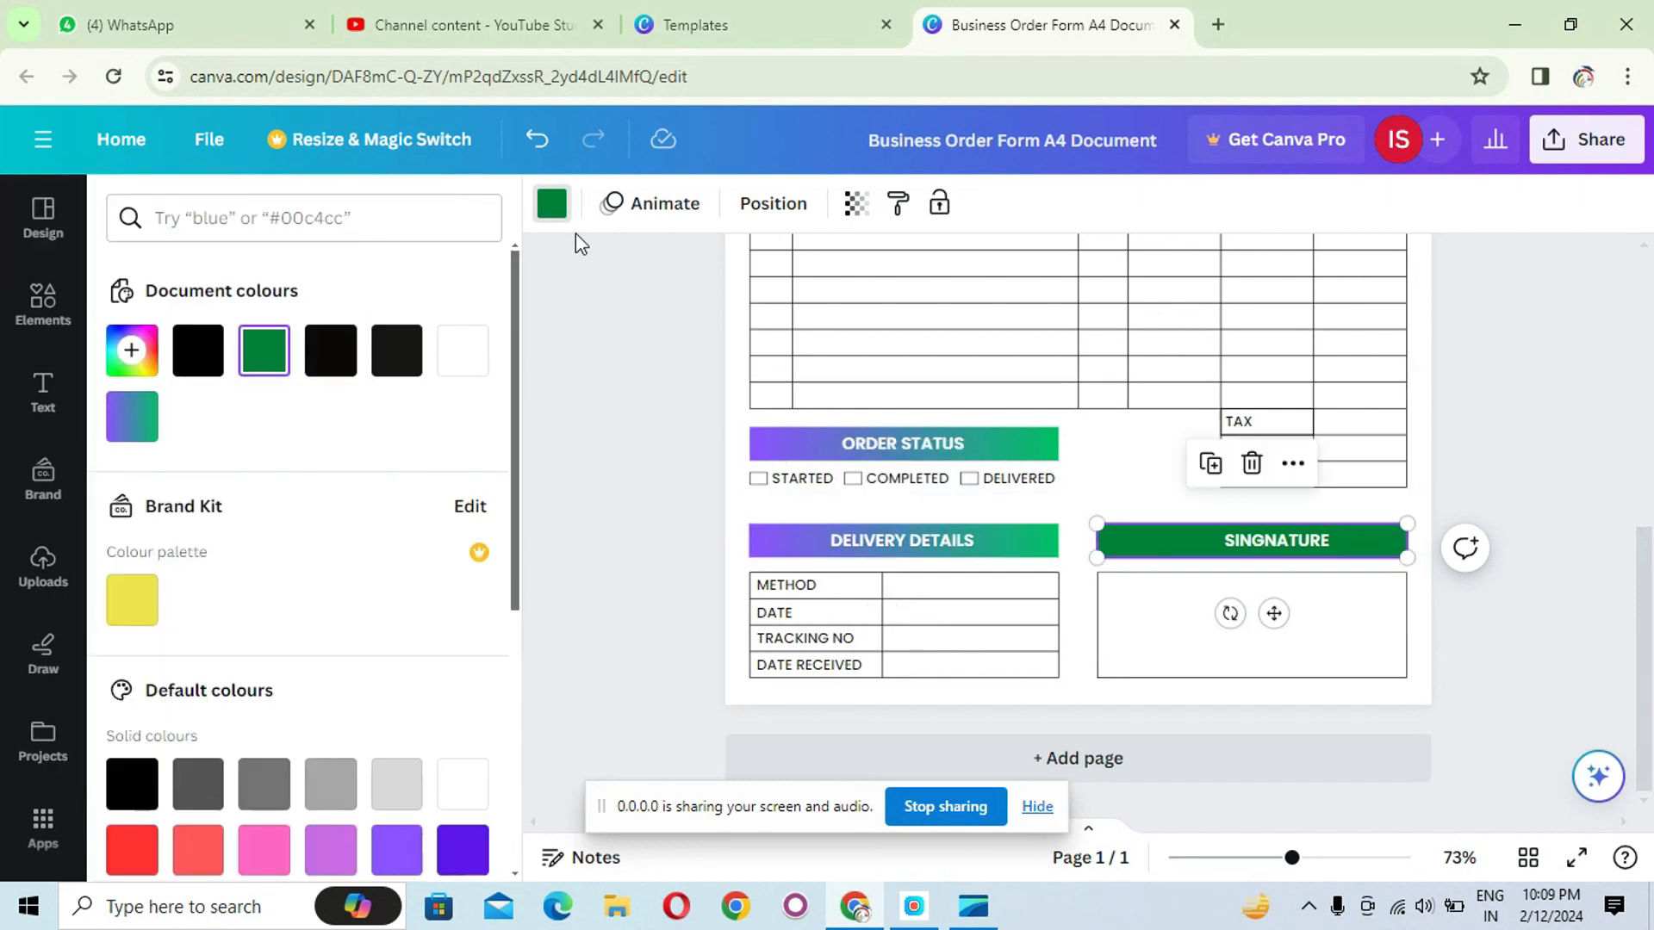
{"action": "left_click", "coordinate": [560, 215]}
{"action": "left_click", "coordinate": [131, 423]}
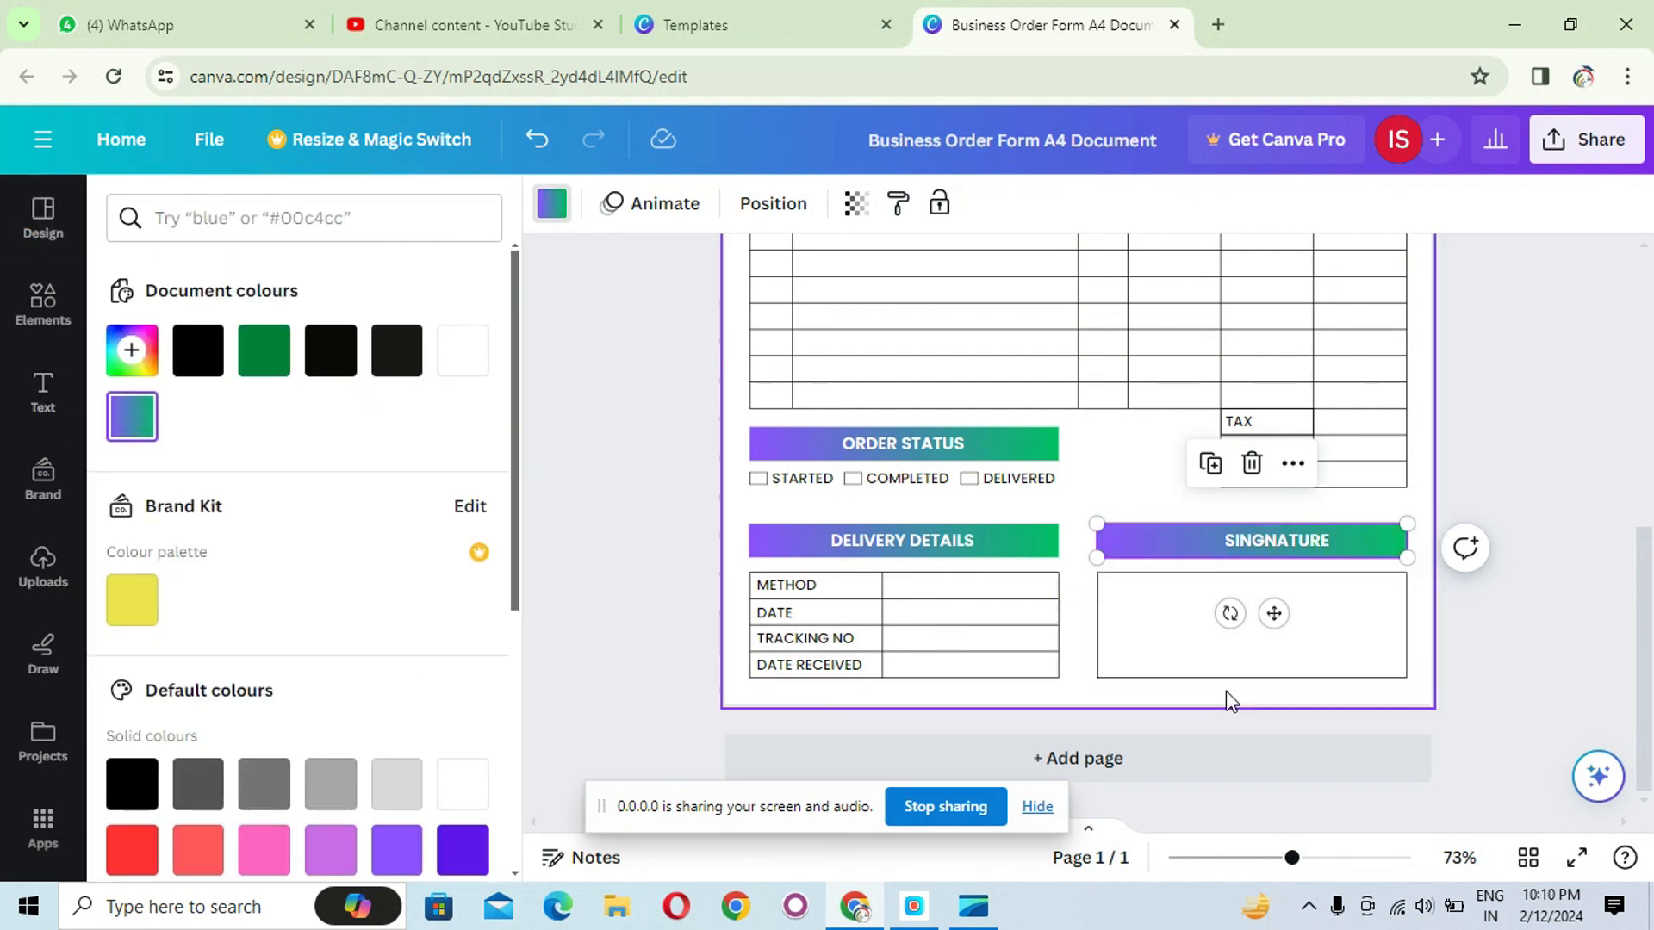
- Deselect the bar and review the whole order form from the title down to the signature section
{"action": "left_click", "coordinate": [1101, 700]}
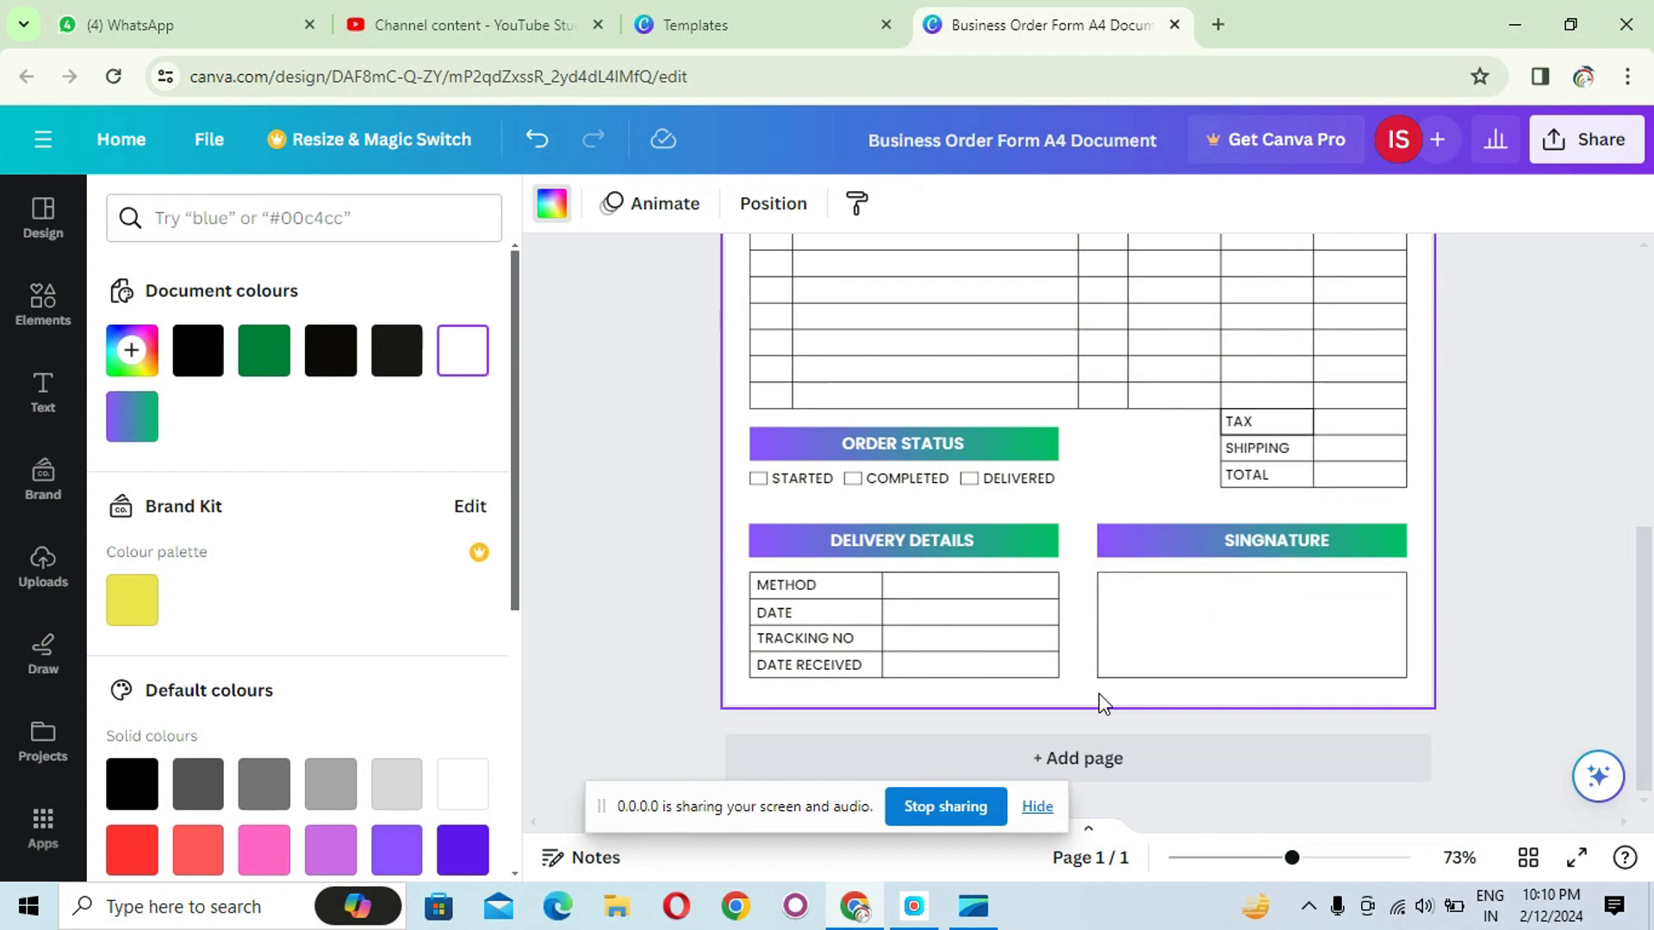
{"action": "scroll", "coordinate": [1082, 669], "scroll_direction": "up", "scroll_amount": 7}
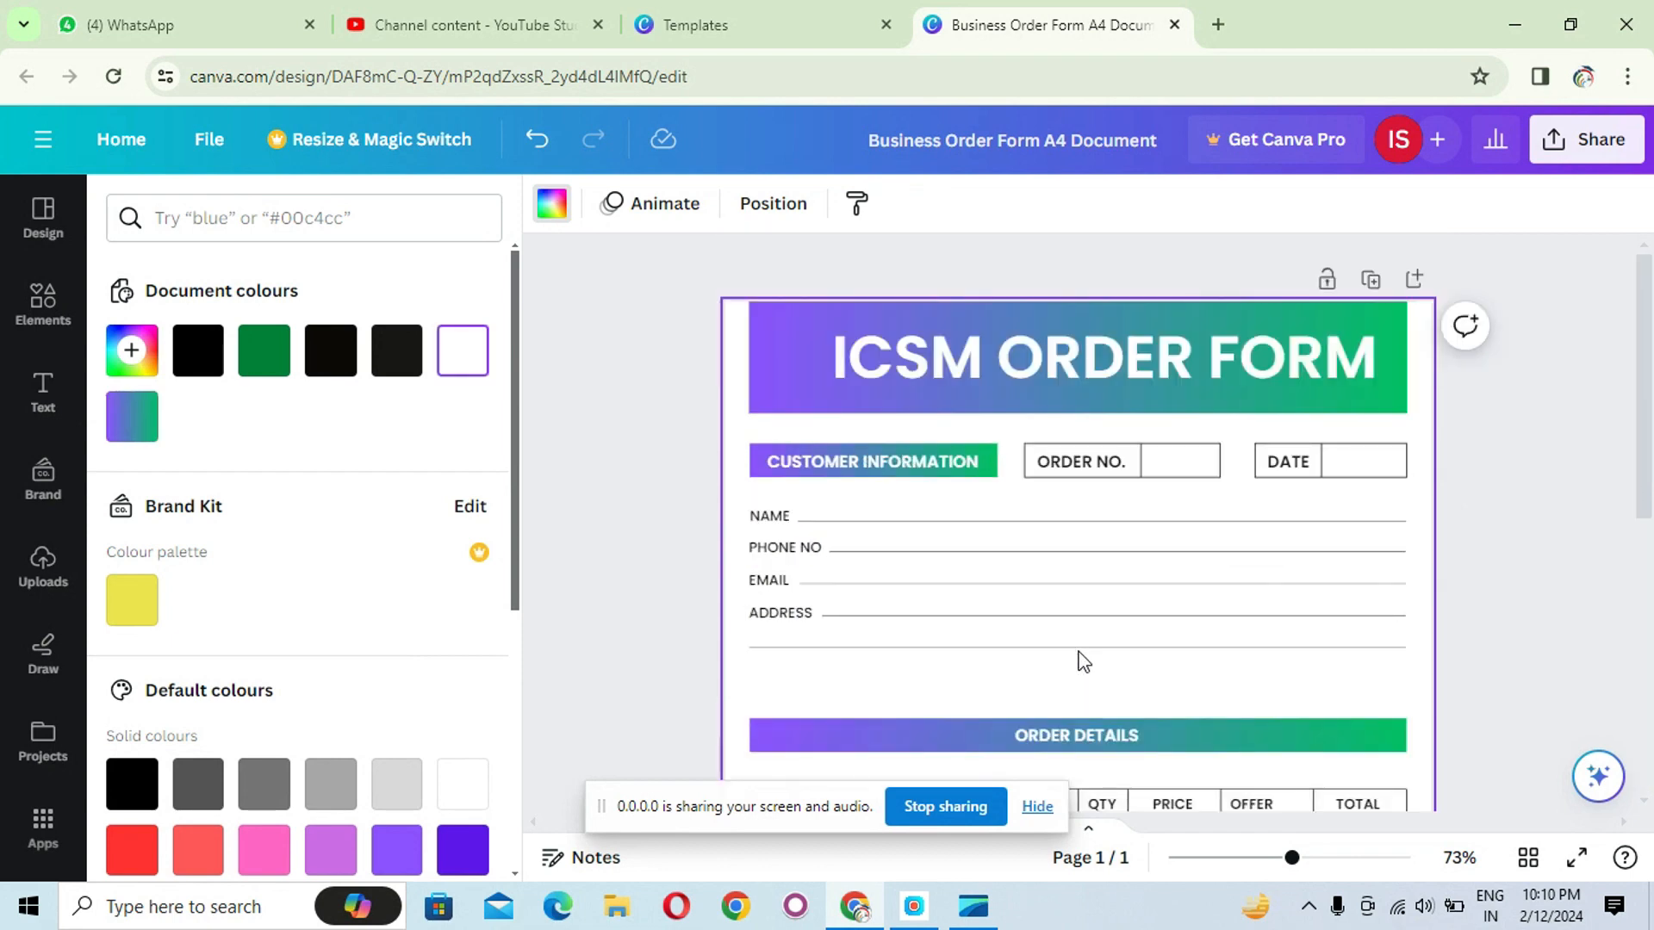
{"action": "scroll", "coordinate": [1081, 659], "scroll_direction": "down", "scroll_amount": 4}
{"action": "scroll", "coordinate": [1080, 603], "scroll_direction": "up", "scroll_amount": 4}
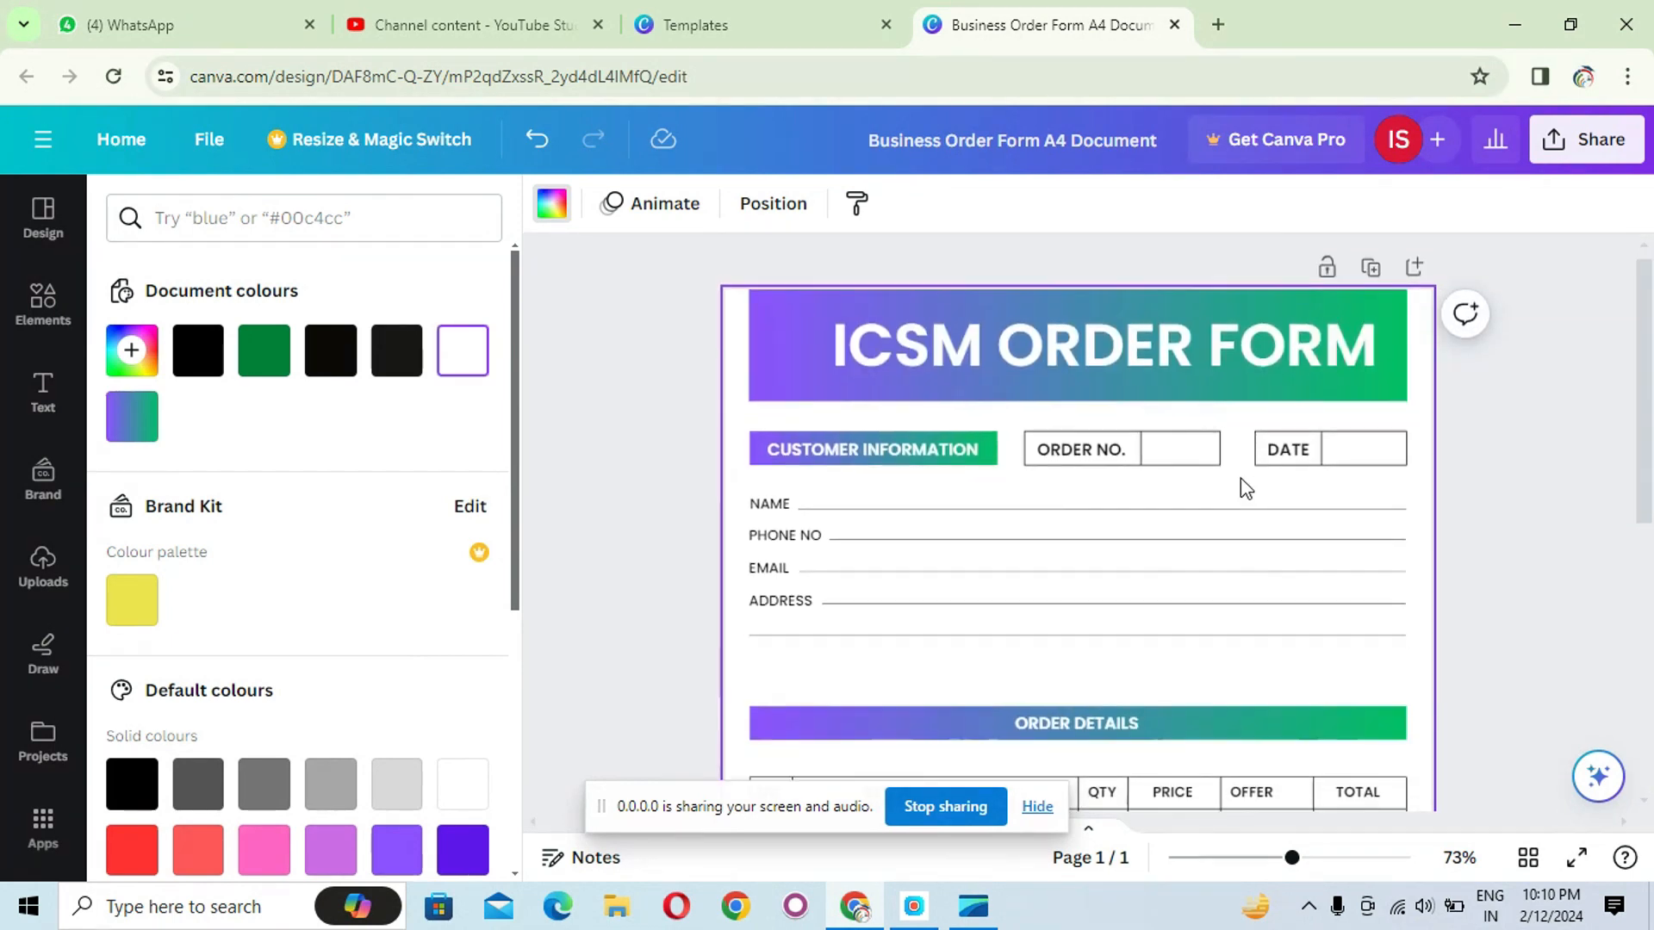
{"action": "scroll", "coordinate": [1243, 481], "scroll_direction": "down", "scroll_amount": 3}
{"action": "scroll", "coordinate": [1243, 481], "scroll_direction": "down", "scroll_amount": 4}
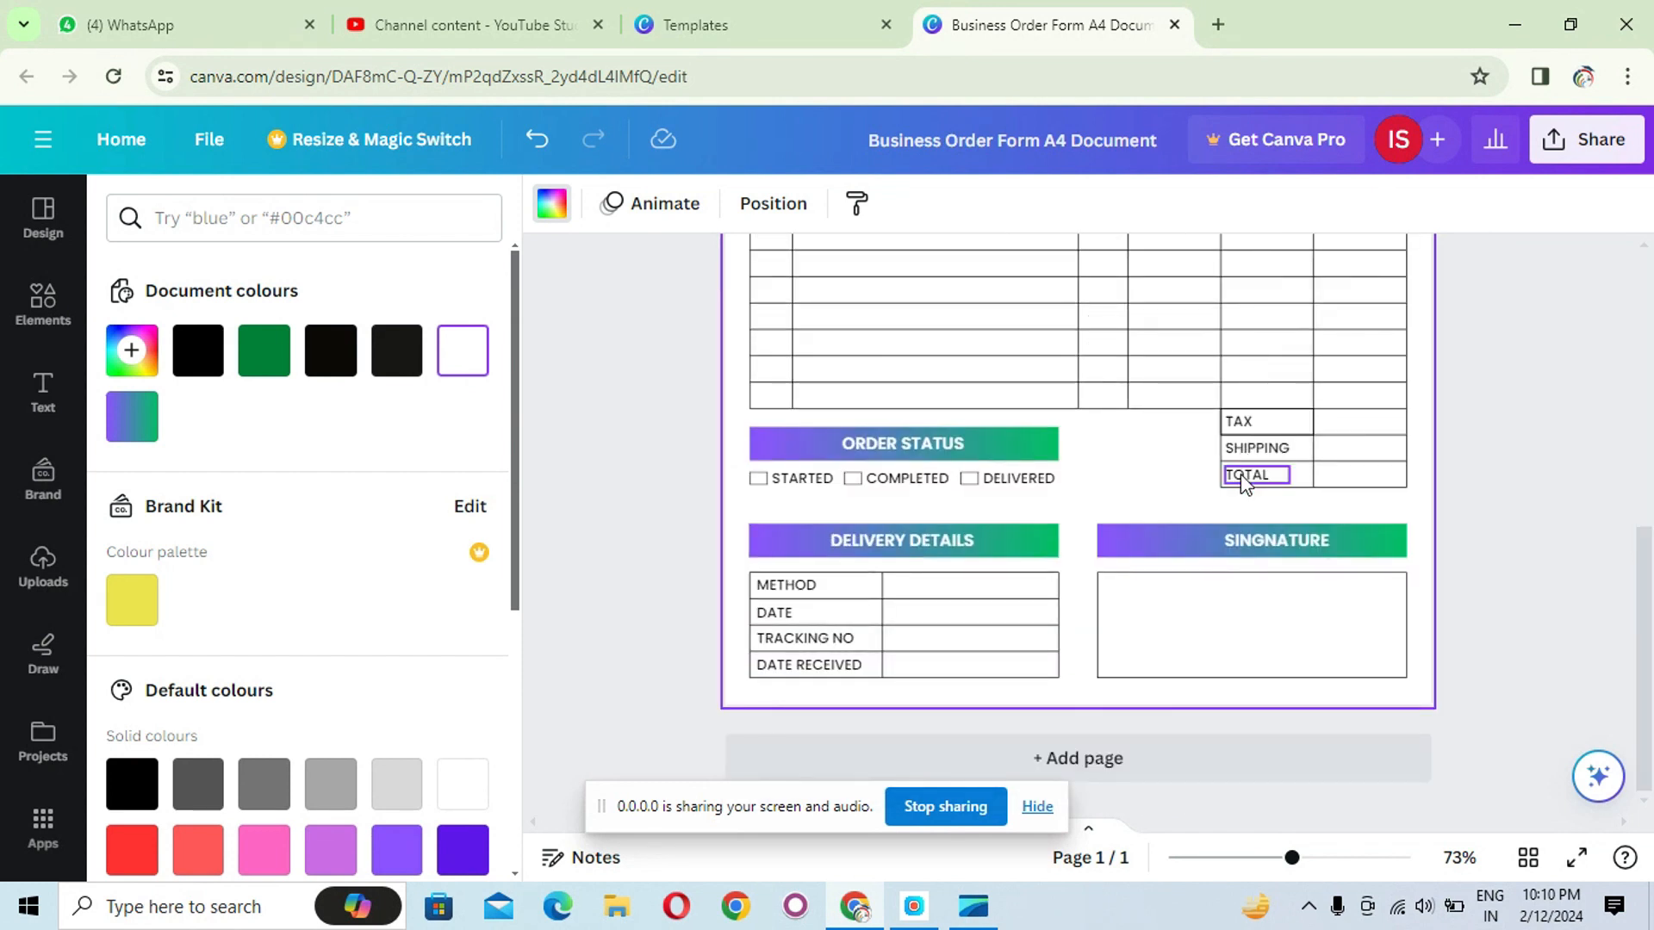
{"action": "scroll", "coordinate": [1245, 483], "scroll_direction": "up", "scroll_amount": 4}
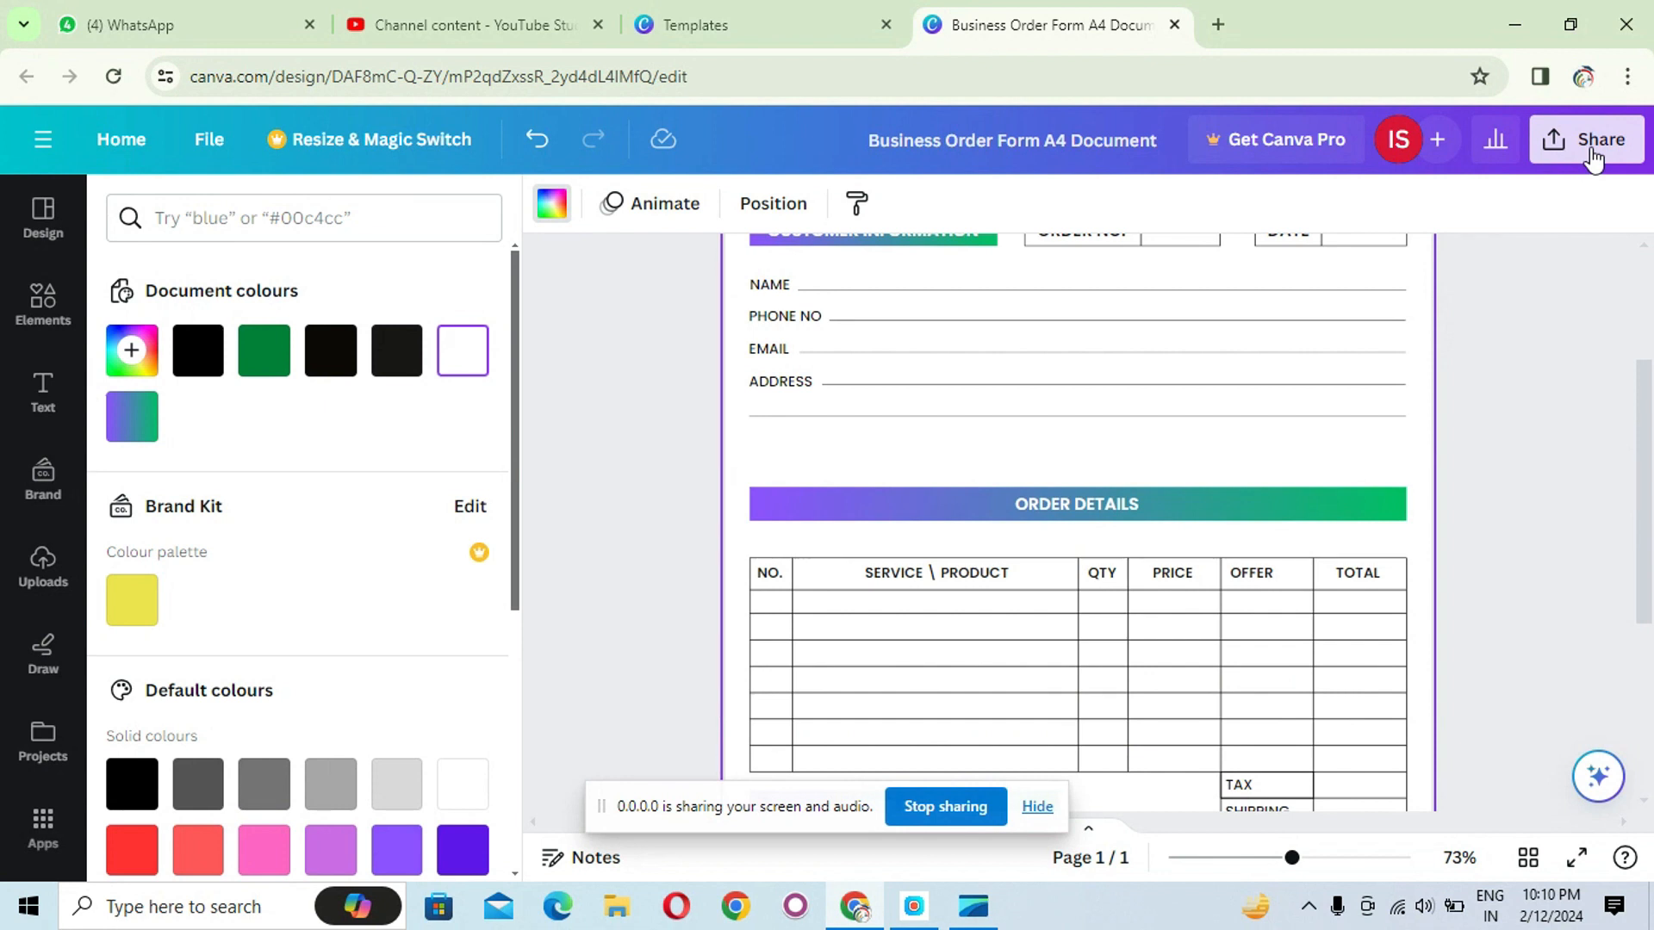
- Download the design as a PDF Standard file and open the downloaded PDF from the browser's download history
{"action": "left_click", "coordinate": [1592, 160]}
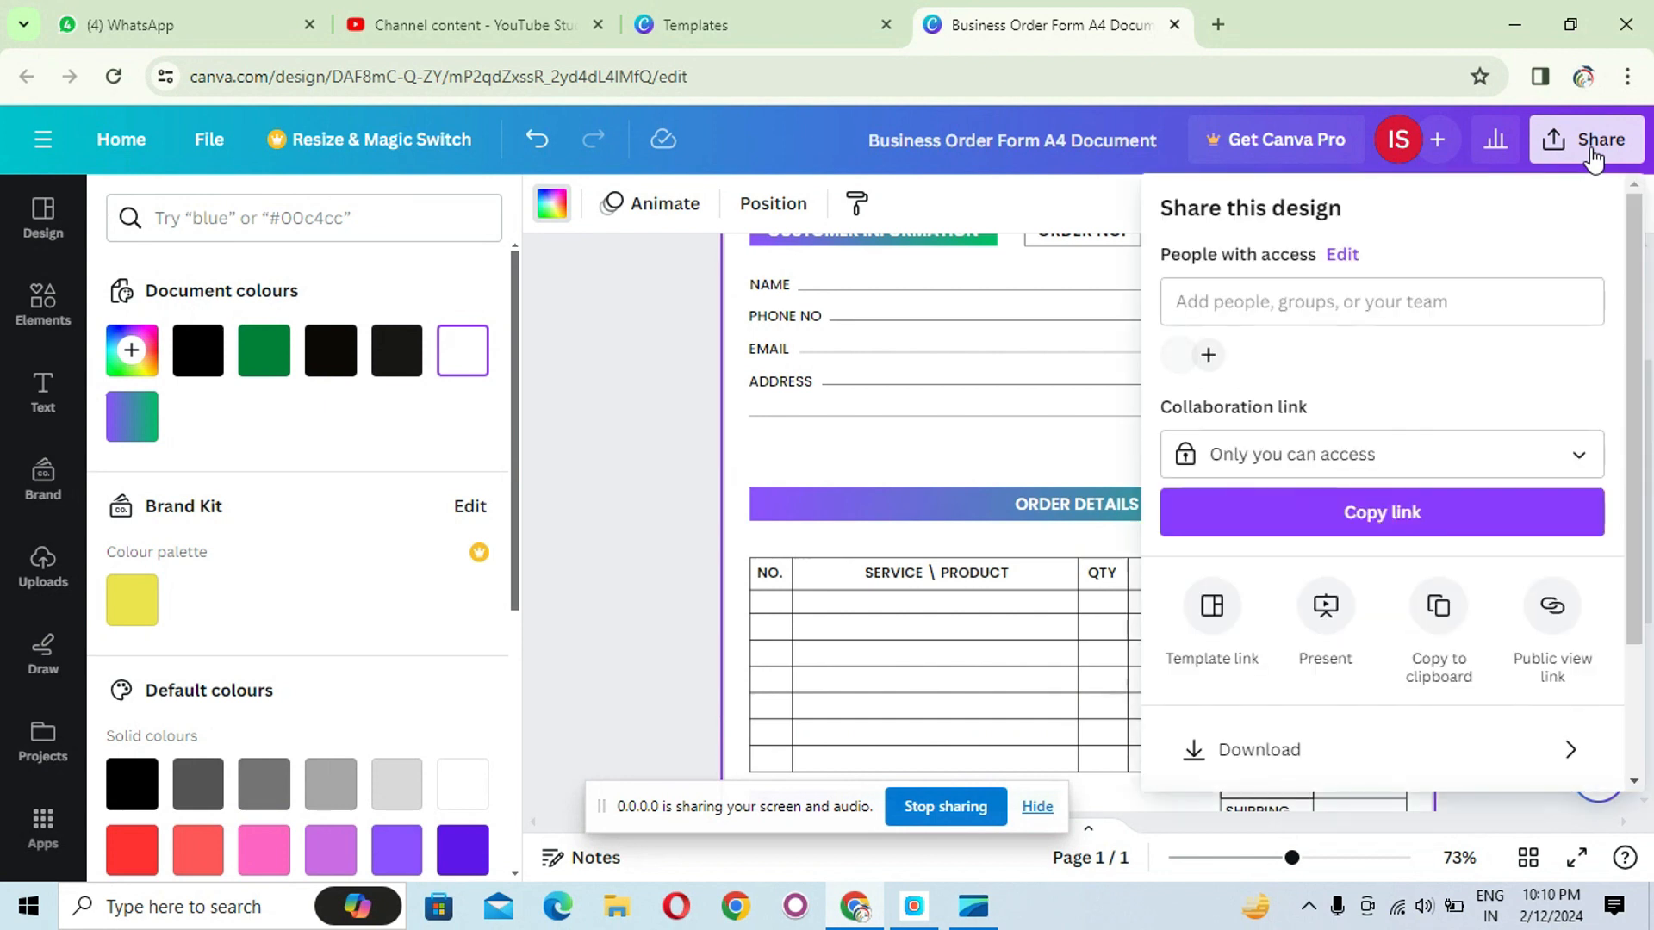
{"action": "left_click", "coordinate": [1299, 754]}
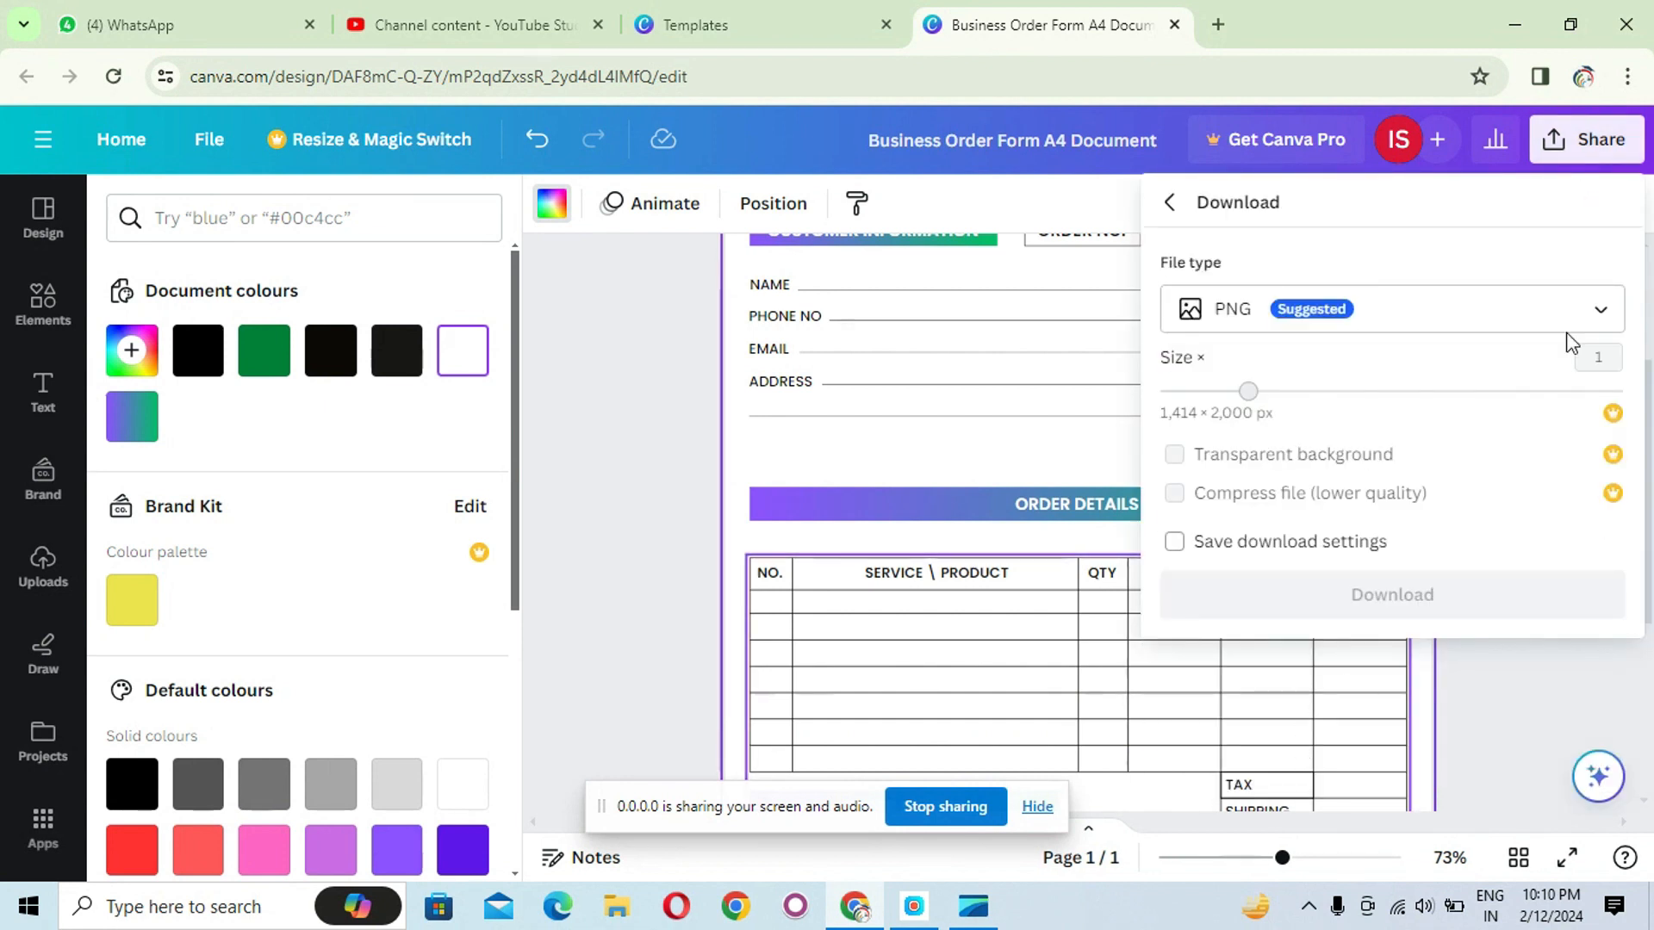
{"action": "left_click", "coordinate": [1598, 321]}
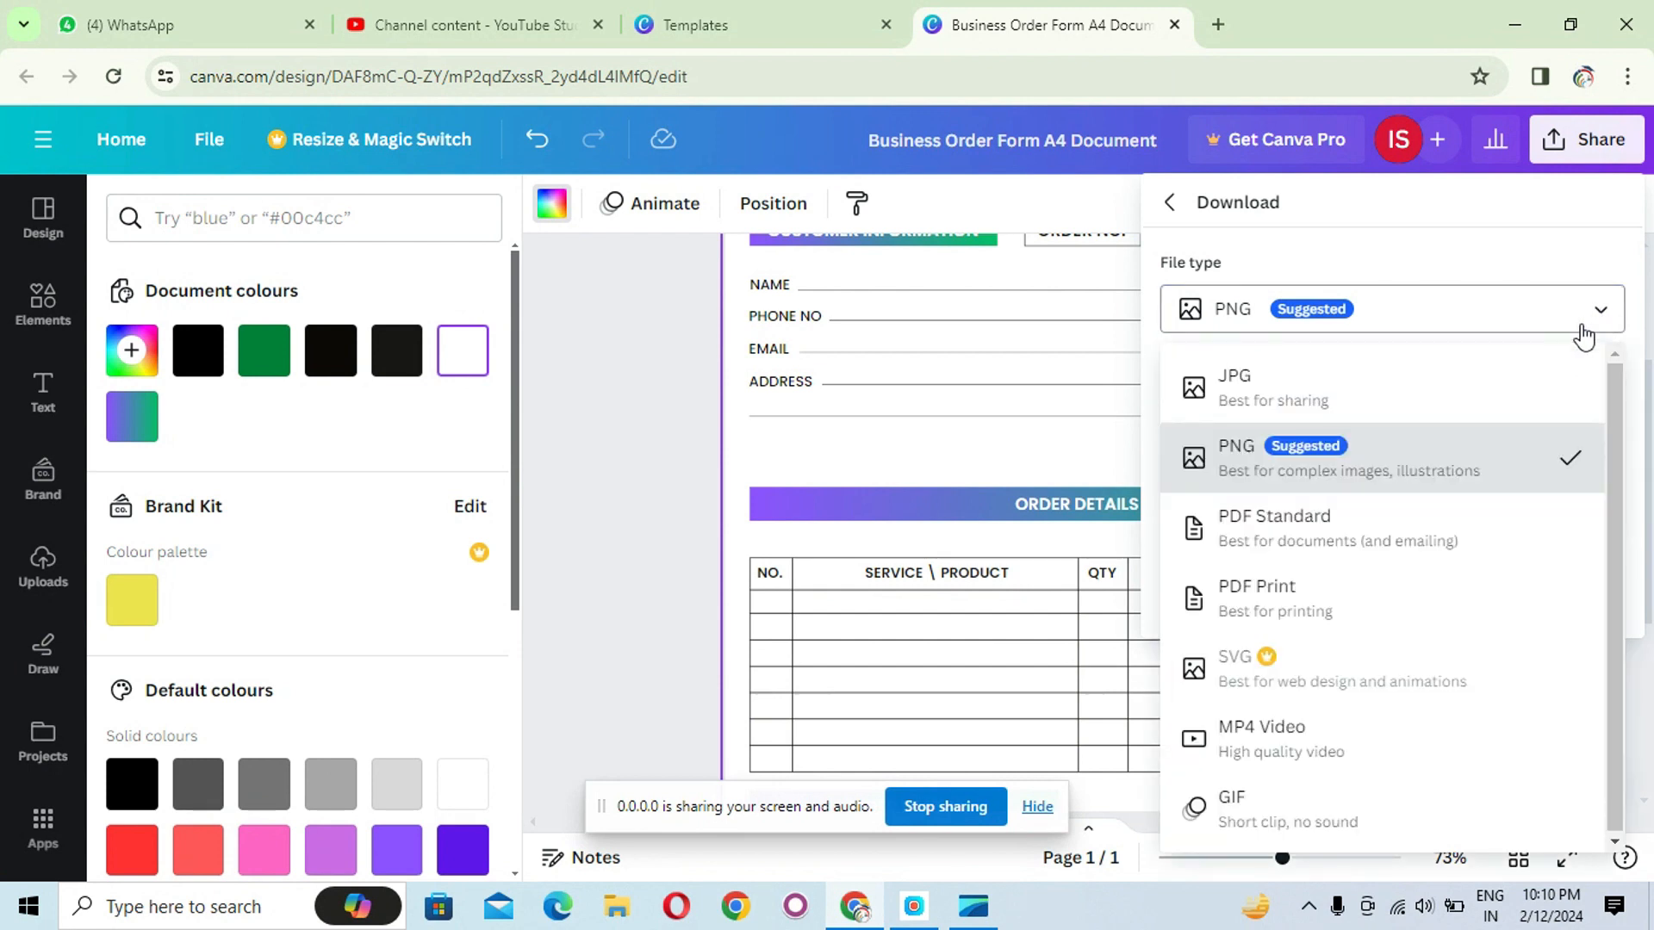
{"action": "left_click", "coordinate": [1342, 520]}
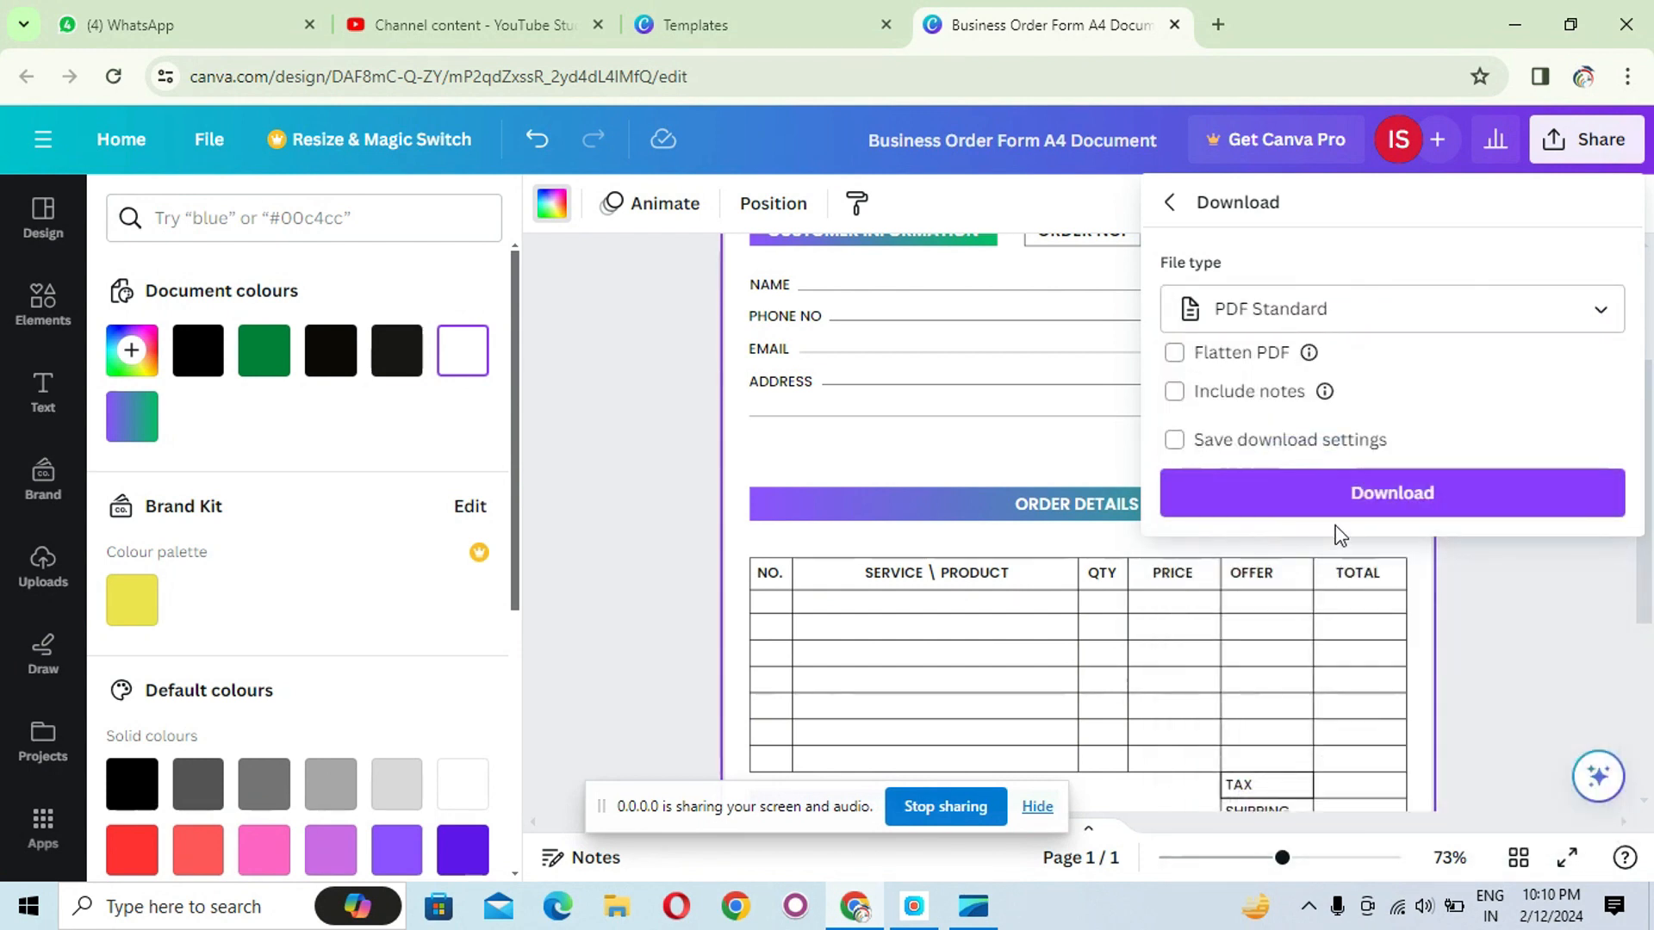
{"action": "left_click", "coordinate": [1362, 517]}
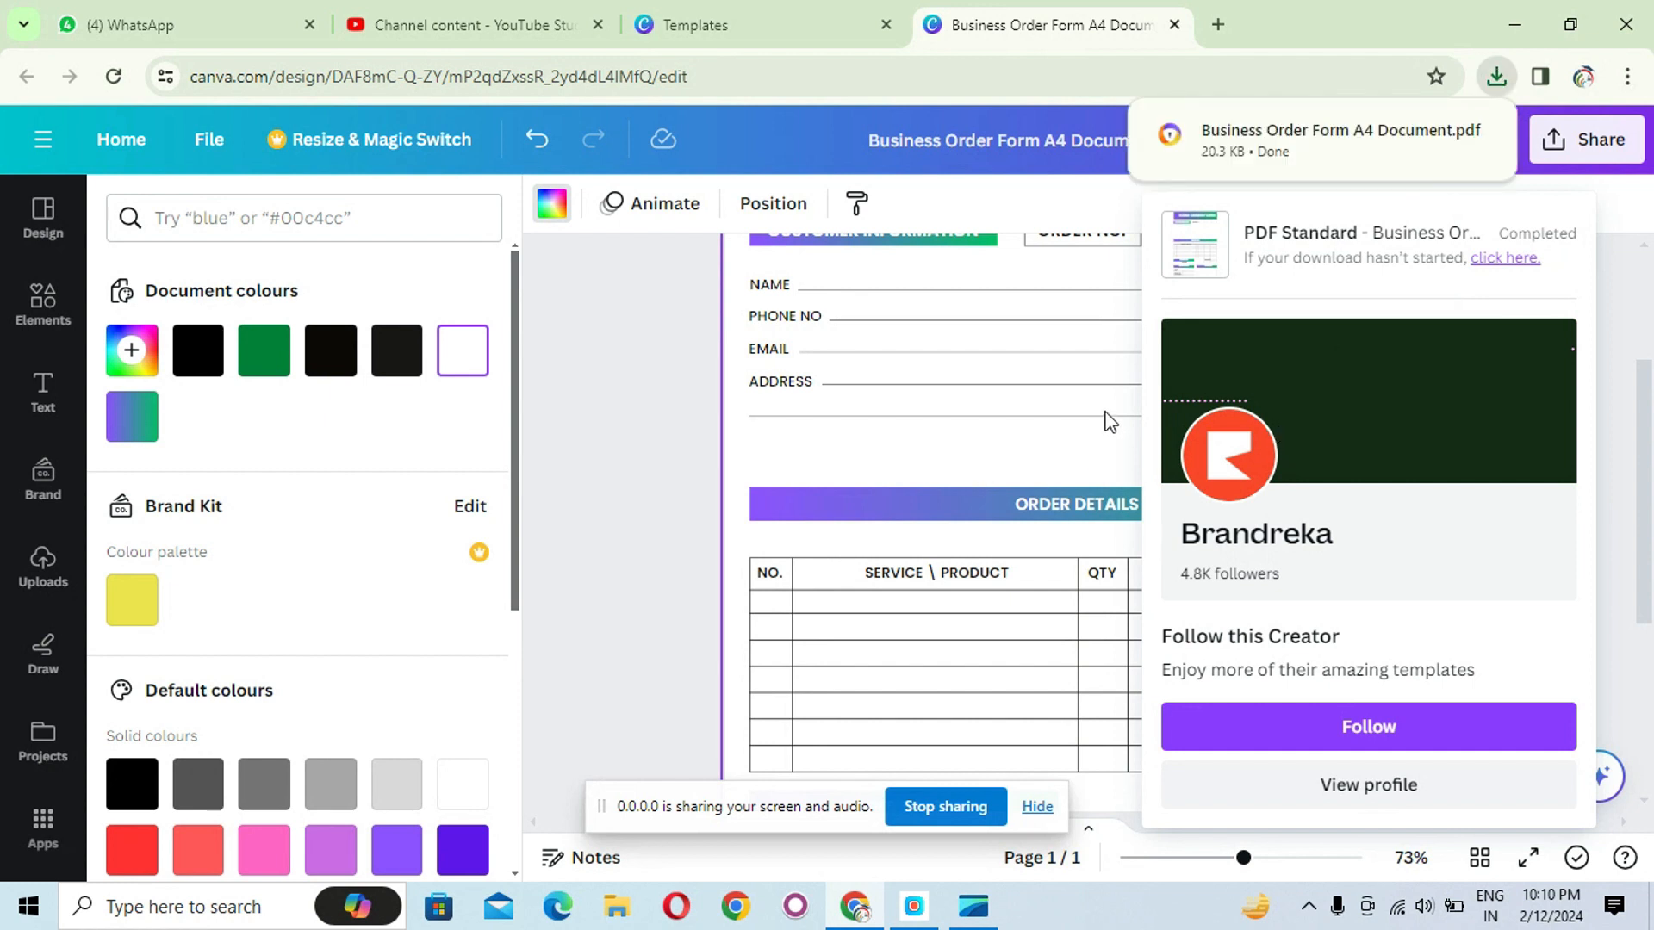
{"action": "left_click", "coordinate": [1495, 82]}
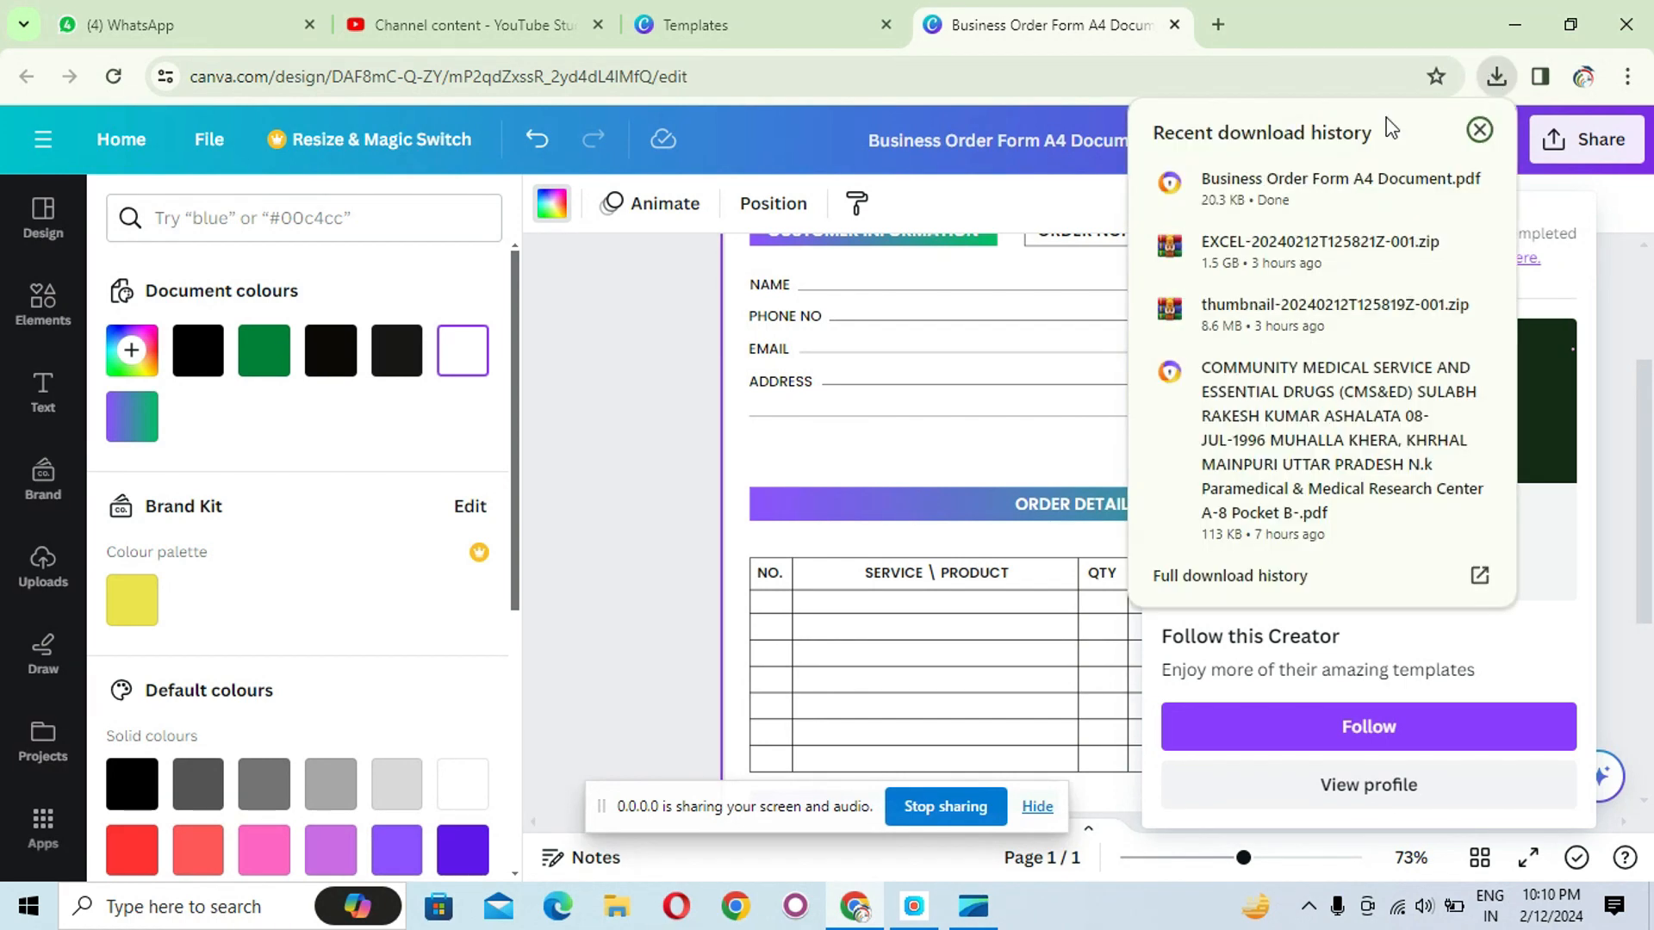
{"action": "left_click", "coordinate": [1332, 187]}
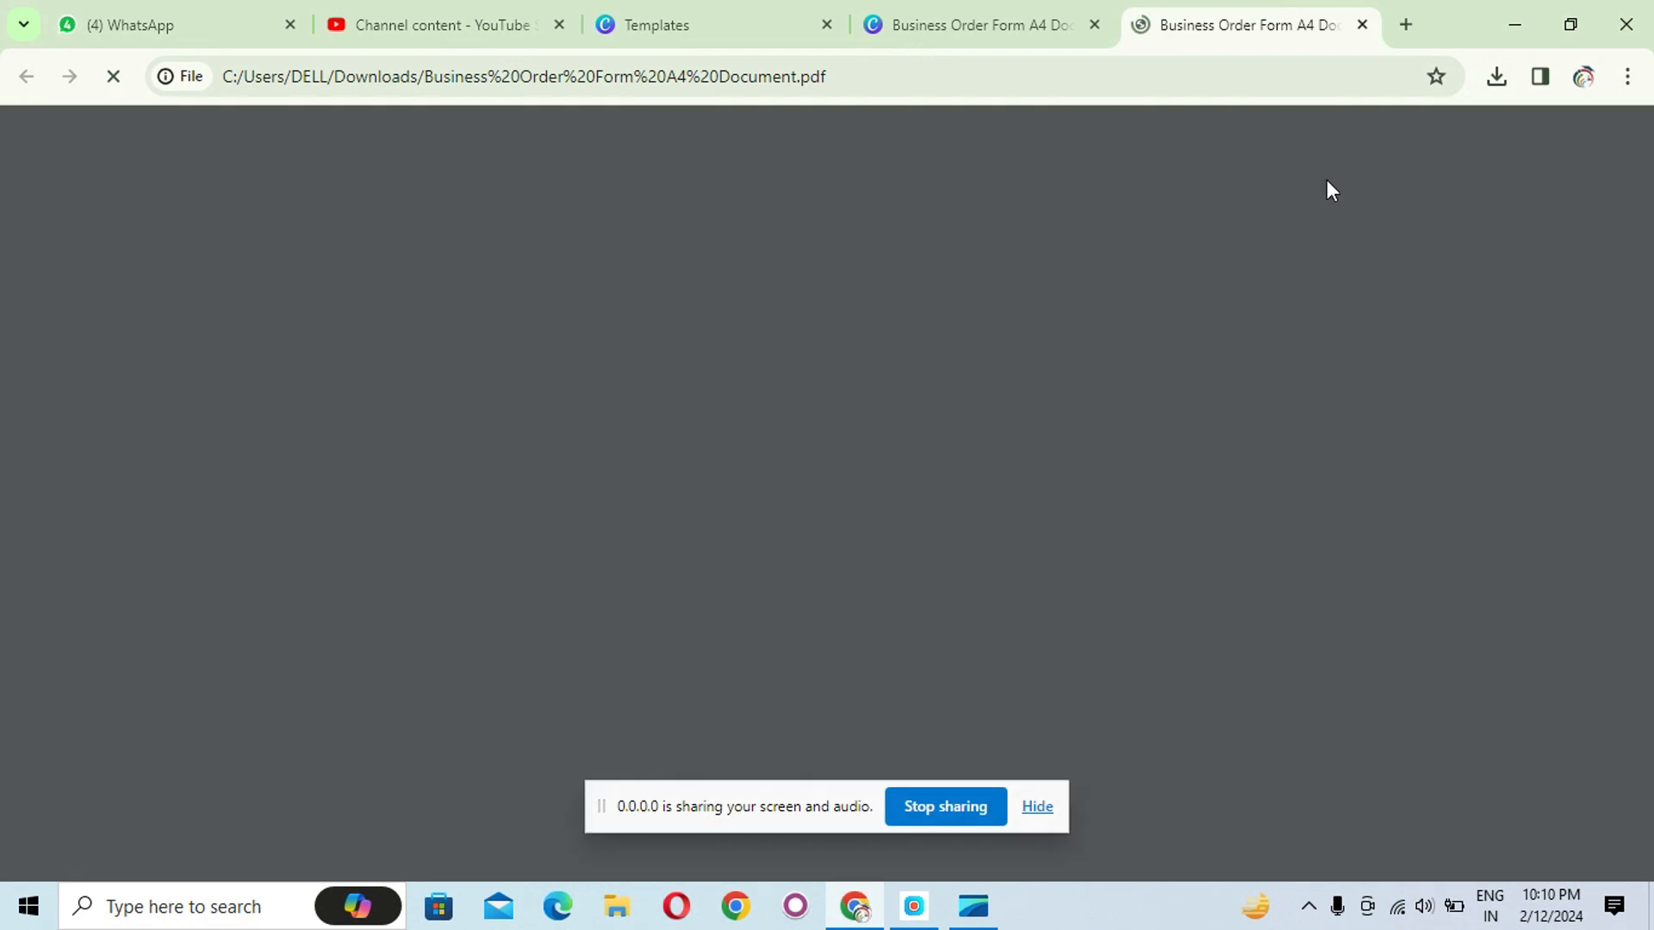